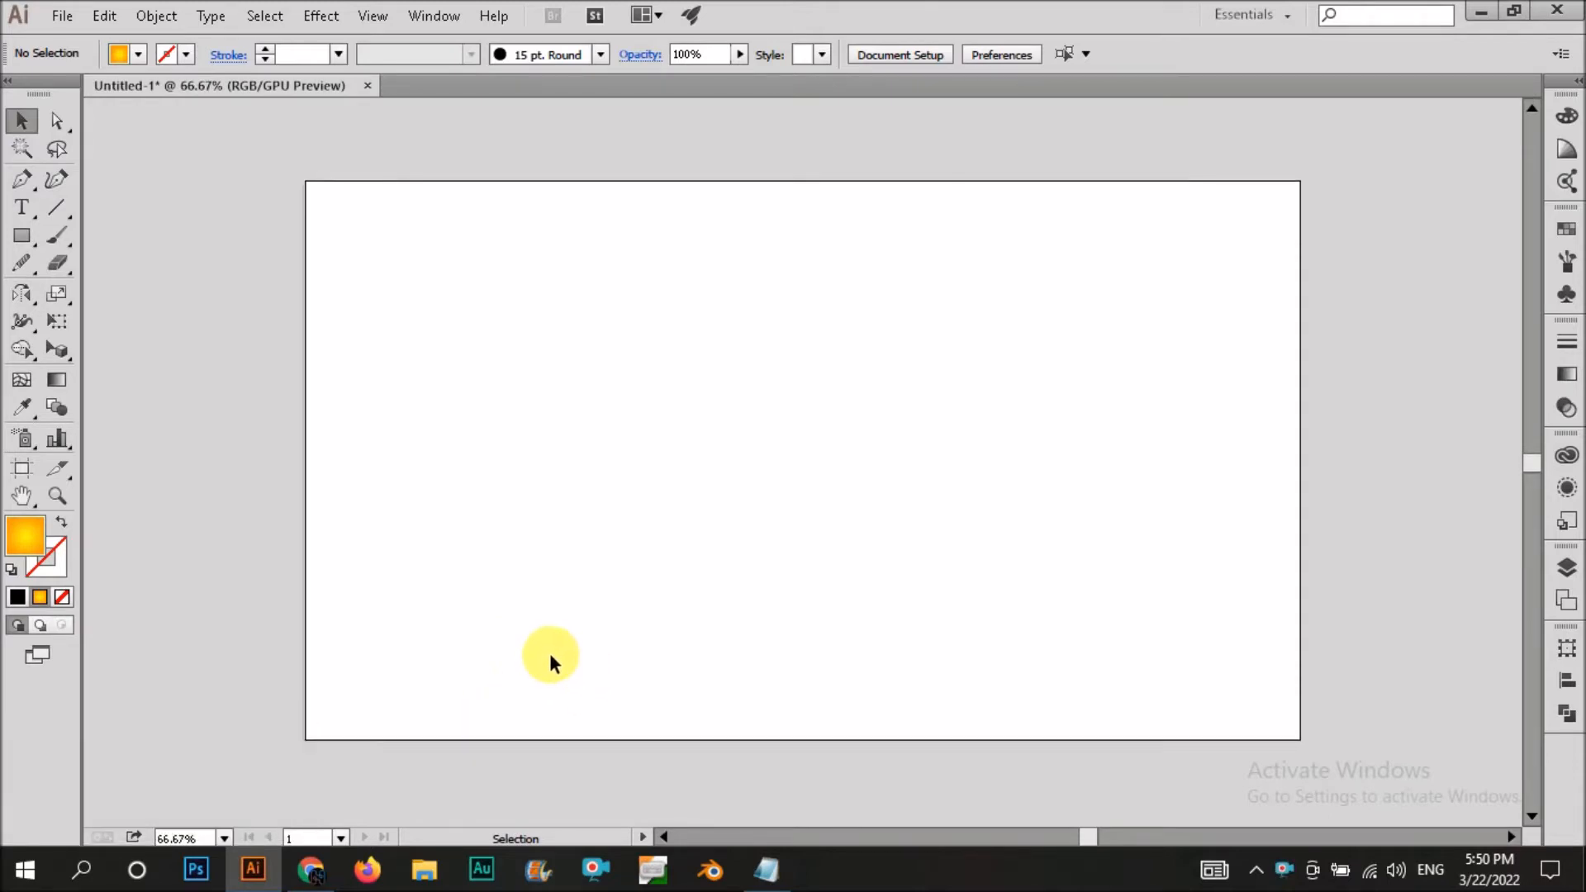
Draw a wide, flat rectangle about 582 by 69 px just above the artboard.
key(m)
scroll(551, 657, up, 5)
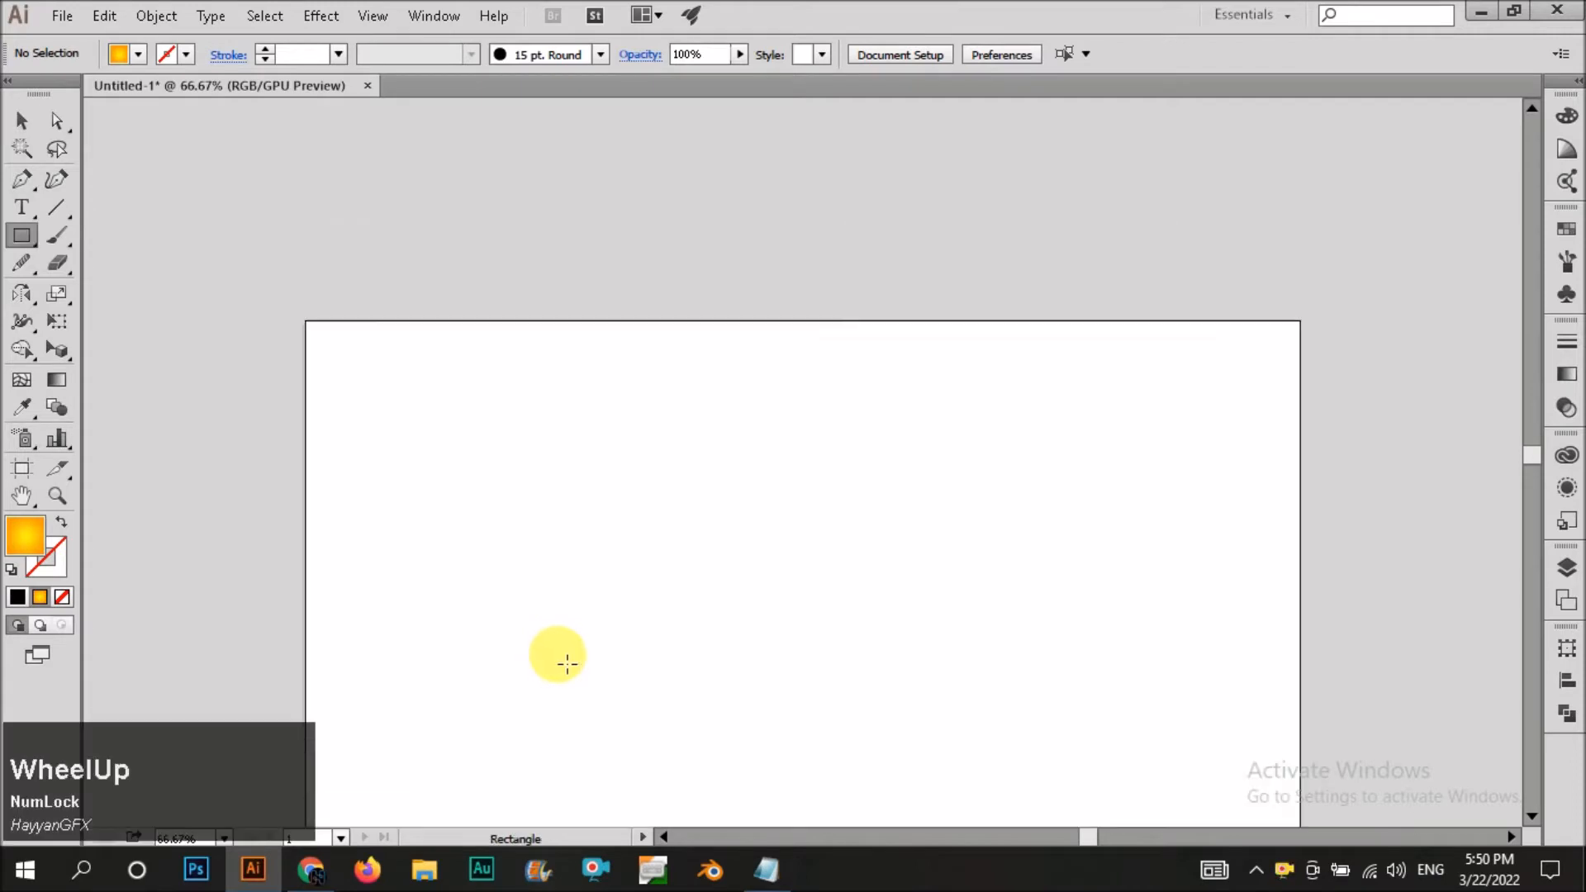
drag(467, 426, 807, 438)
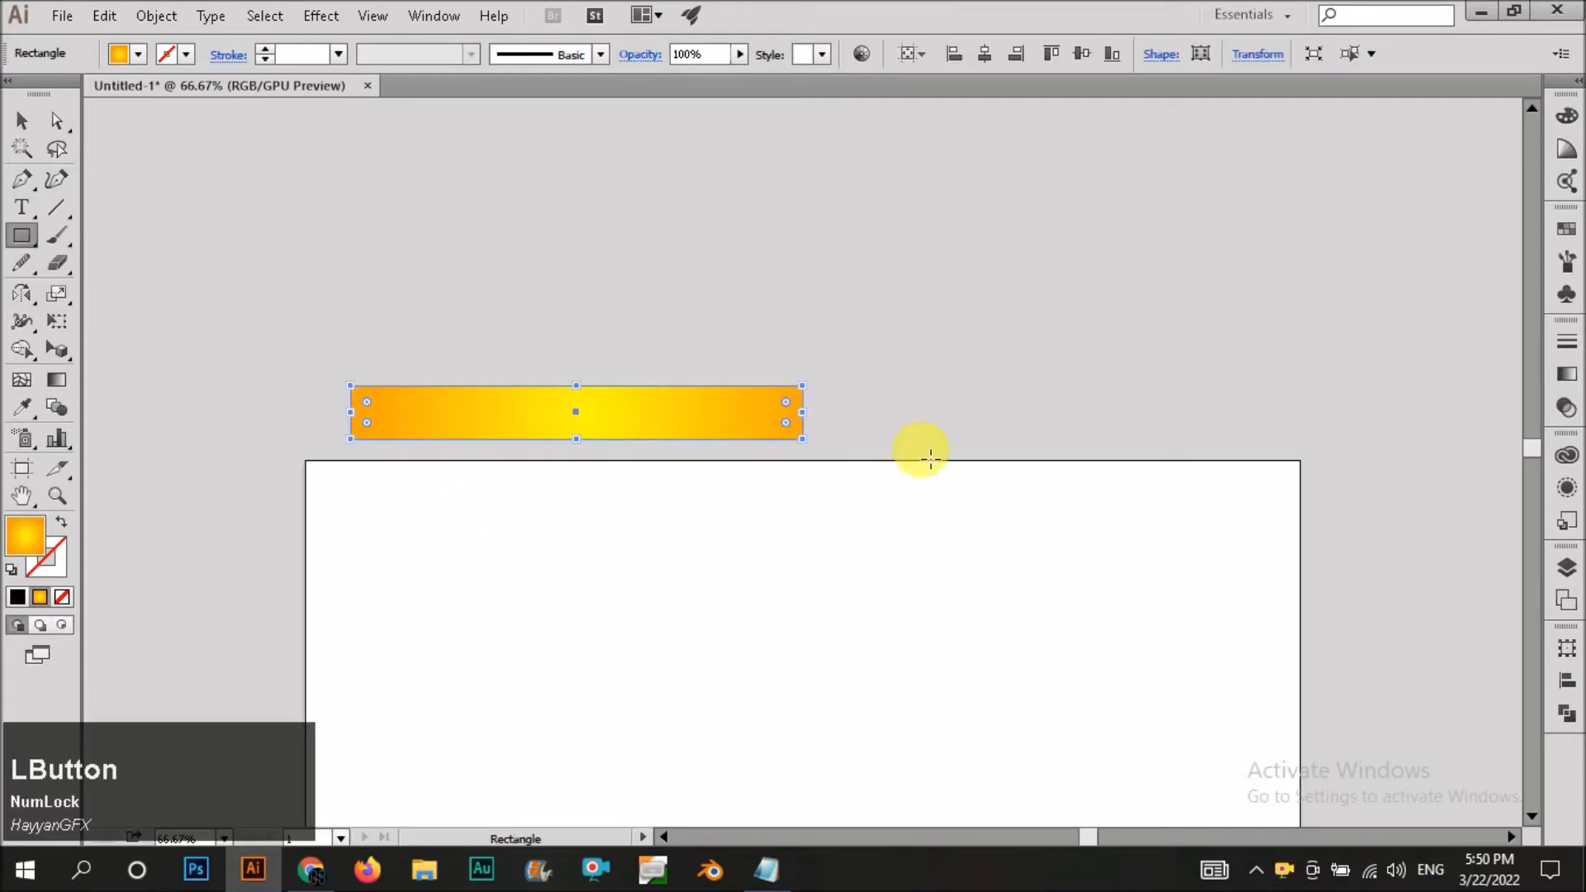
click(886, 475)
click(570, 428)
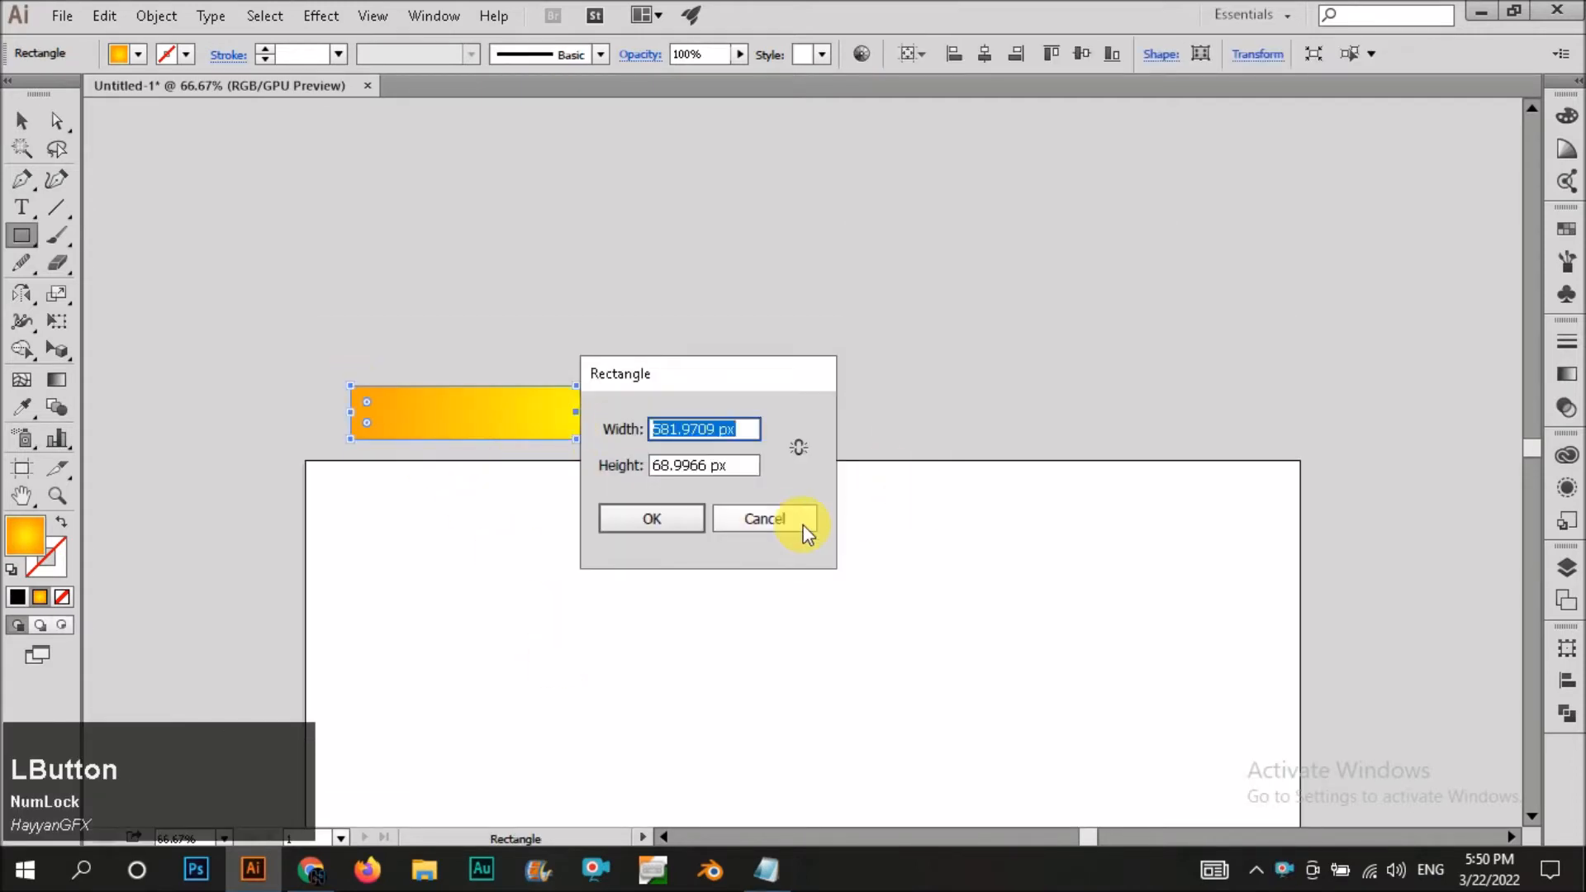
click(803, 525)
Fill the rectangle with white sampled from the artboard, shorten it slightly, and duplicate it alongside the original.
key(i)
click(697, 613)
key(v)
click(703, 450)
drag(582, 413, 1085, 414)
drag(733, 308, 1242, 421)
key(v)
click(781, 402)
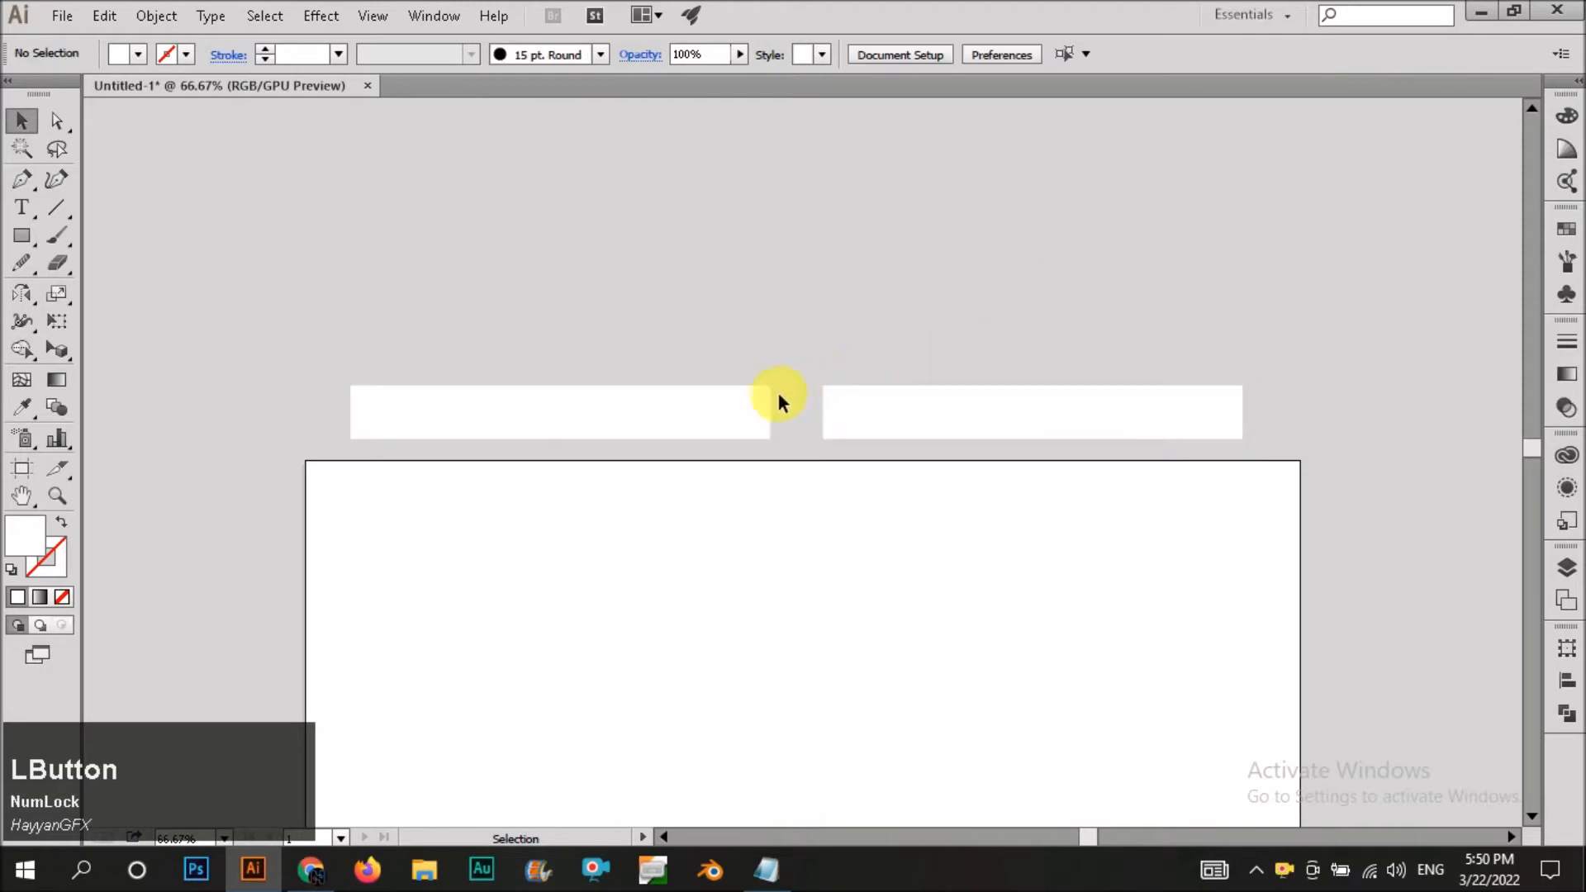
Switch to Chrome and copy the enlarged Freepik gold gradient image from the Google image results.
scroll(817, 399, up, 1)
click(310, 870)
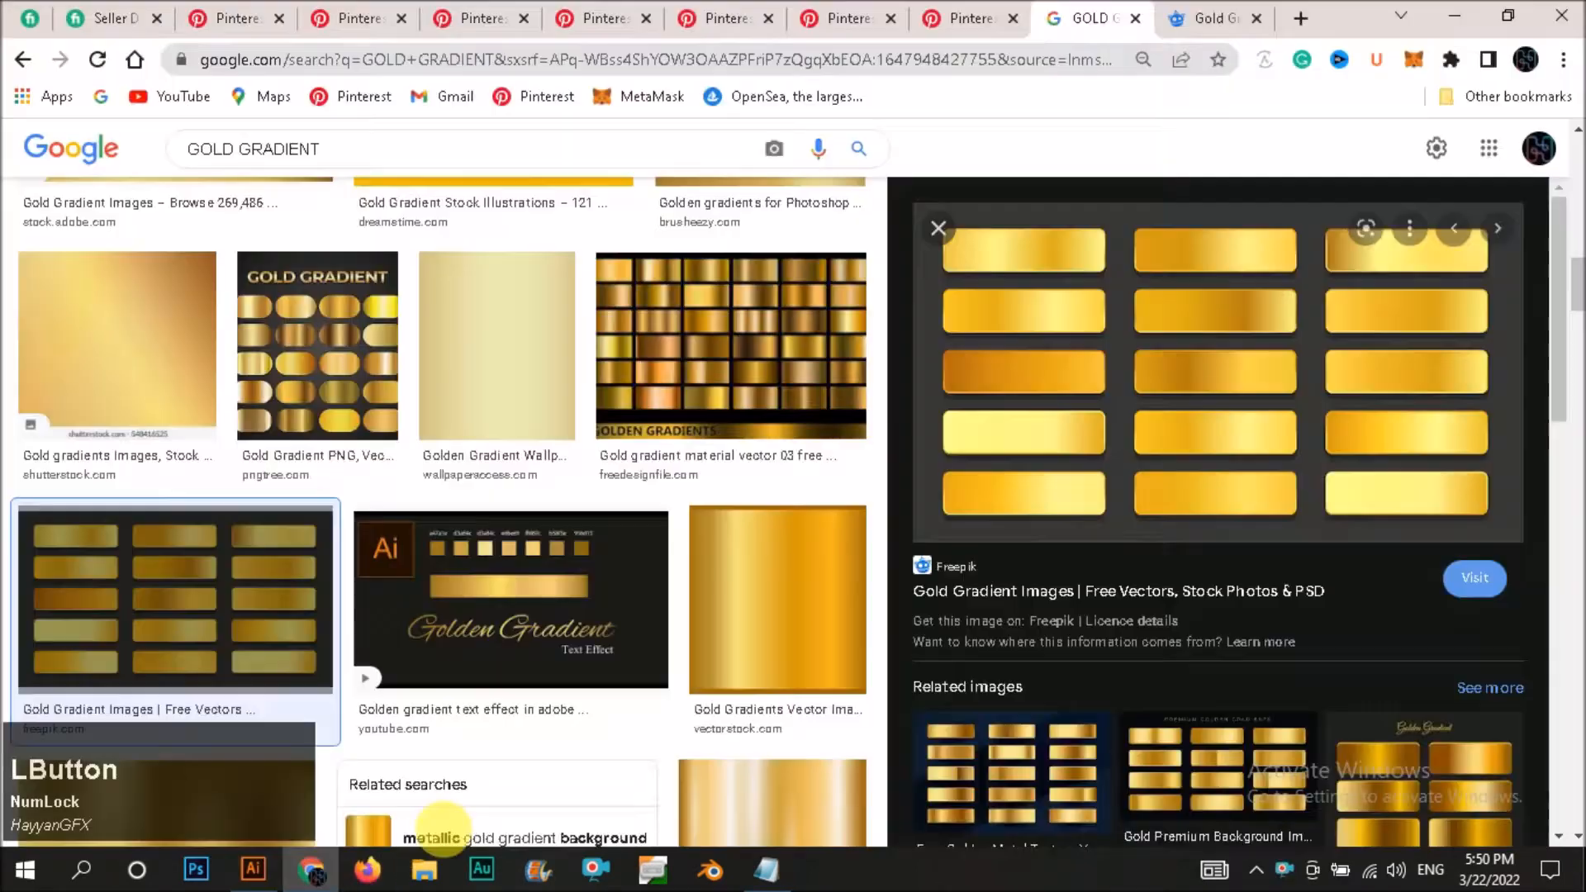
right_click(1106, 335)
click(1140, 595)
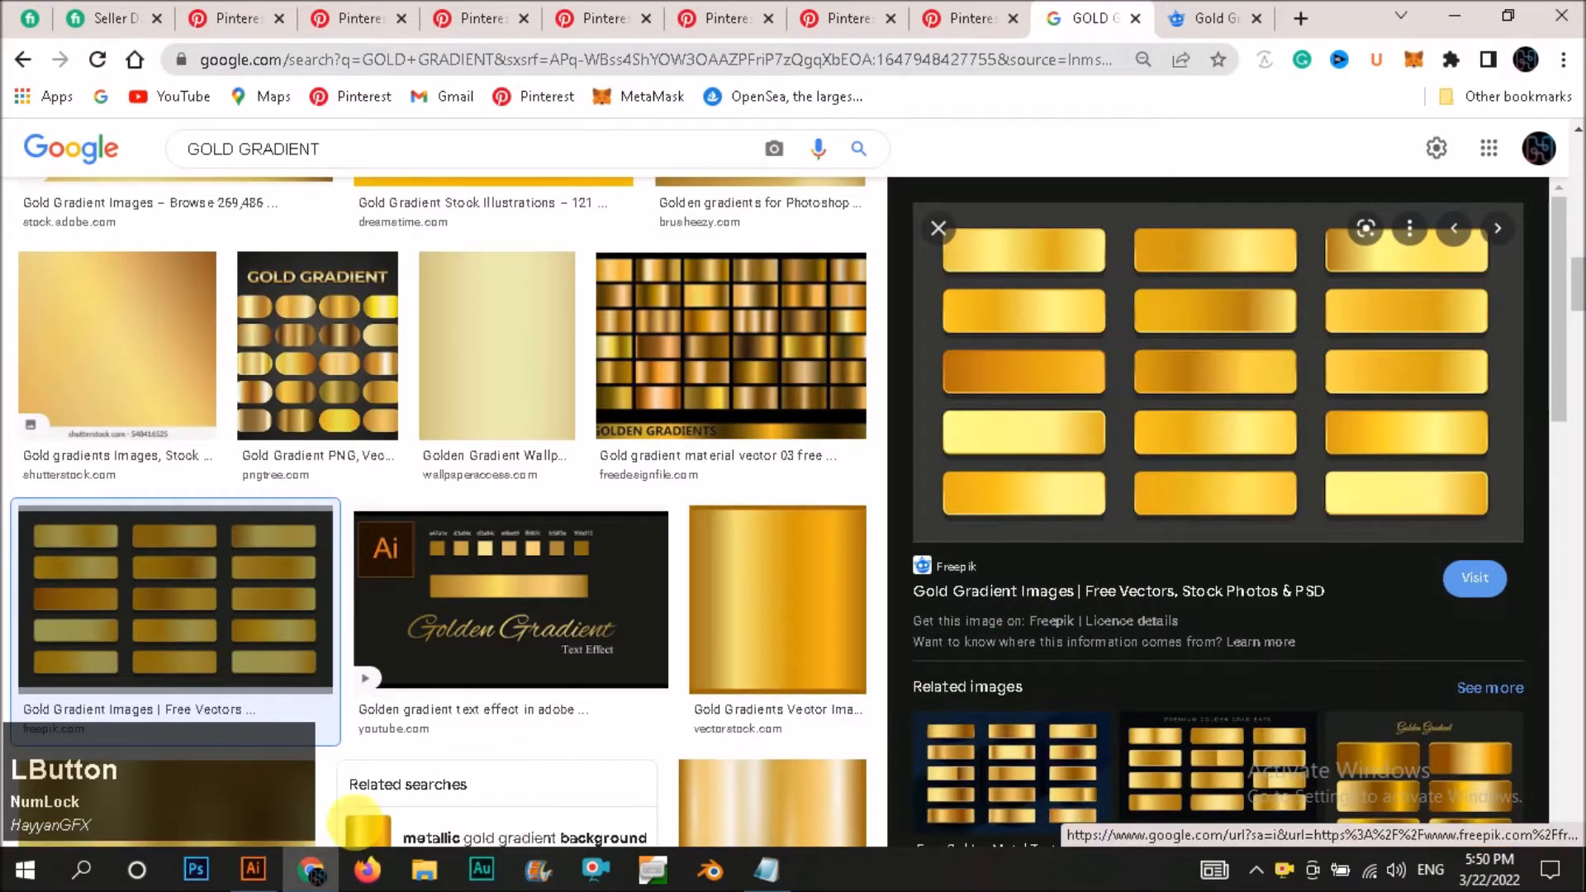
Switch back to Illustrator, paste the gold swatch image and place it just beyond the first rectangle's end.
click(248, 870)
key(ctrl+v)
scroll(665, 639, down, 2)
drag(609, 595, 466, 389)
drag(663, 420, 1264, 653)
click(1140, 418)
scroll(1186, 558, up, 2)
click(797, 518)
scroll(797, 516, down, 2)
drag(1067, 609, 696, 610)
Apply a linear gradient to the first rectangle and sample its starting color from the left end of the first column's second gold swatch.
click(354, 410)
scroll(245, 453, up, 2)
click(245, 454)
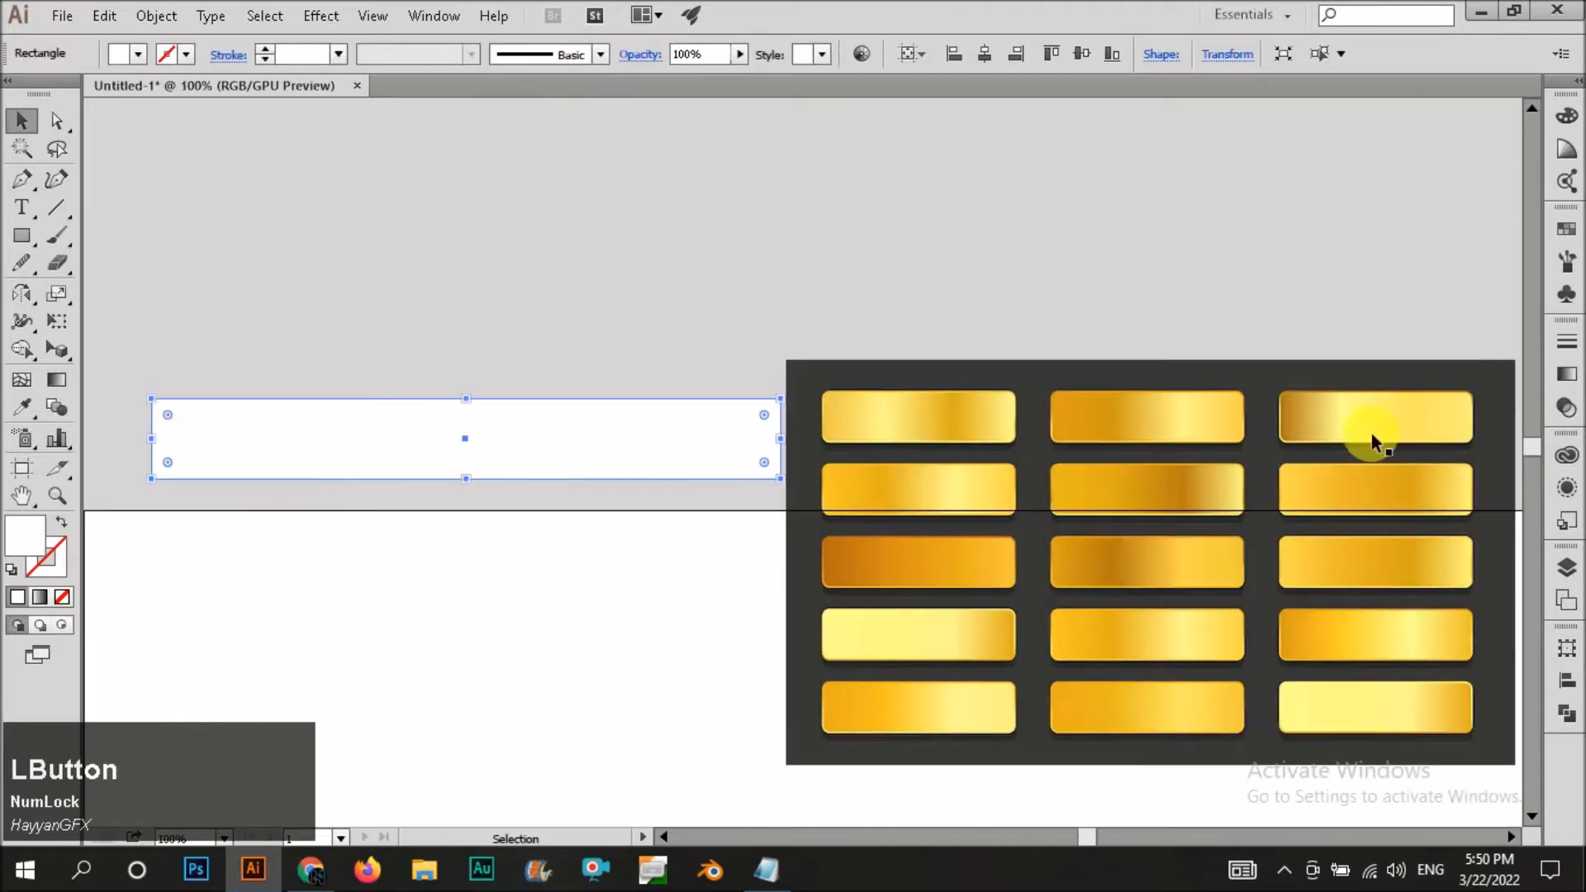
click(1573, 387)
click(1269, 509)
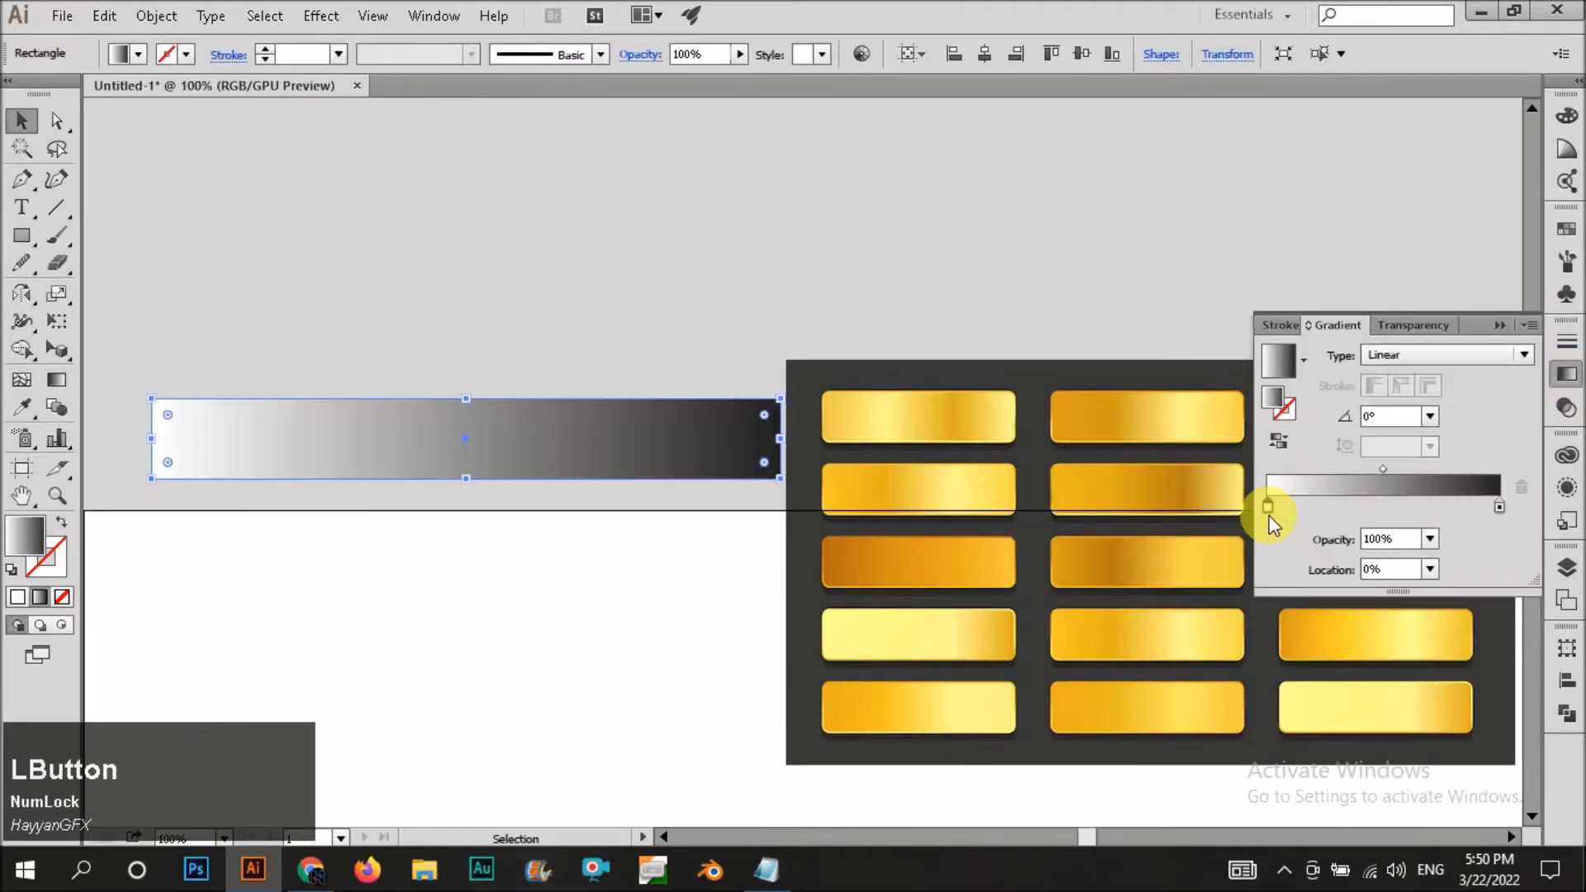
key(i)
alt+scroll(855, 483, up, 5)
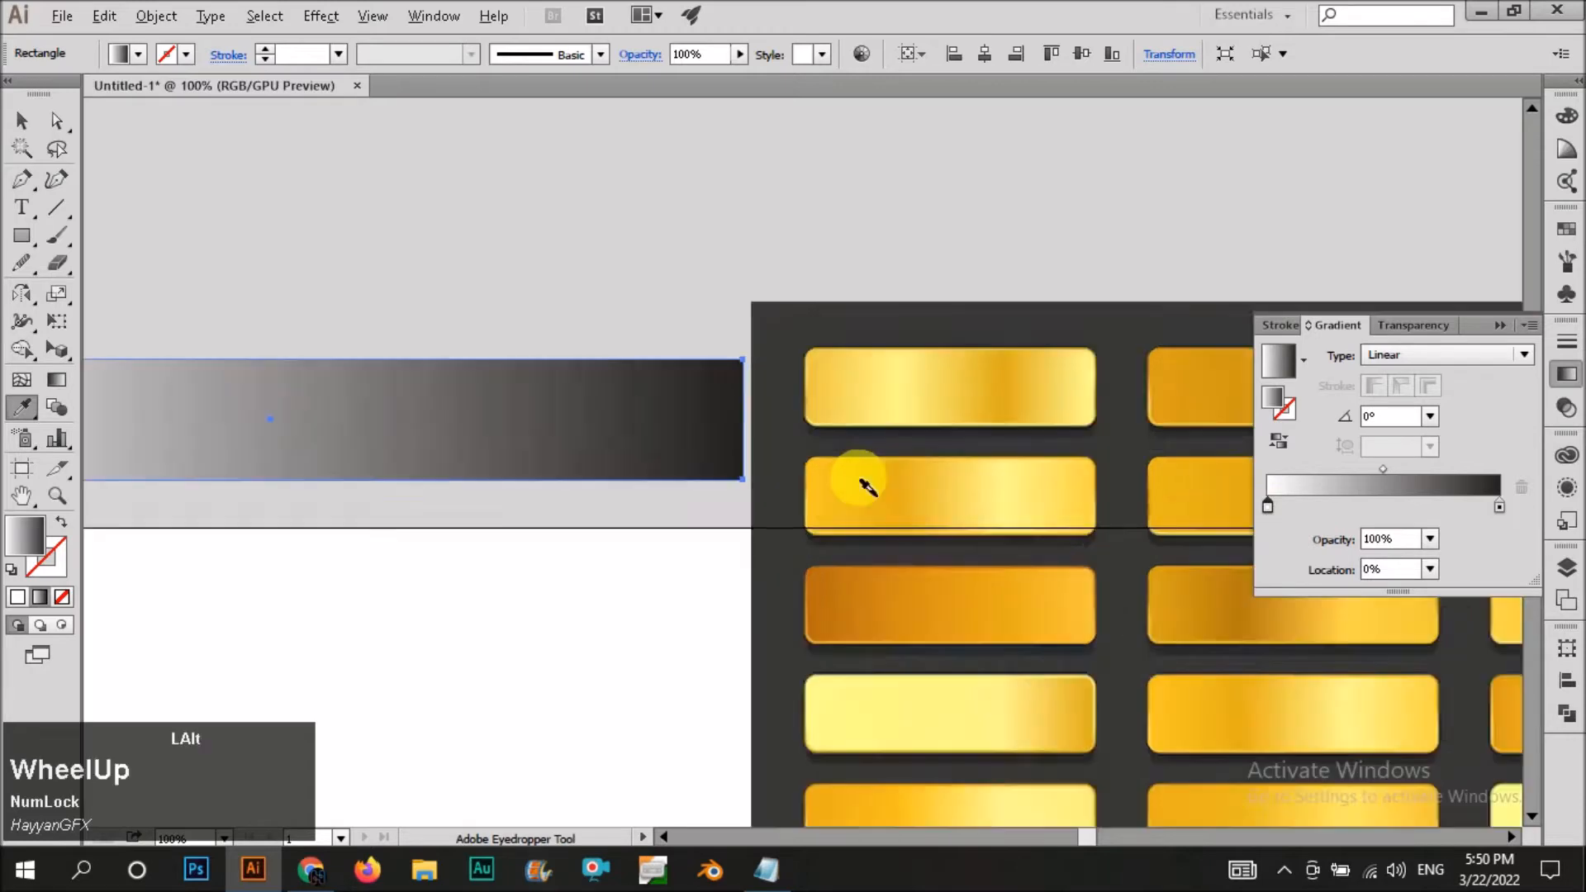
shift+click(665, 537)
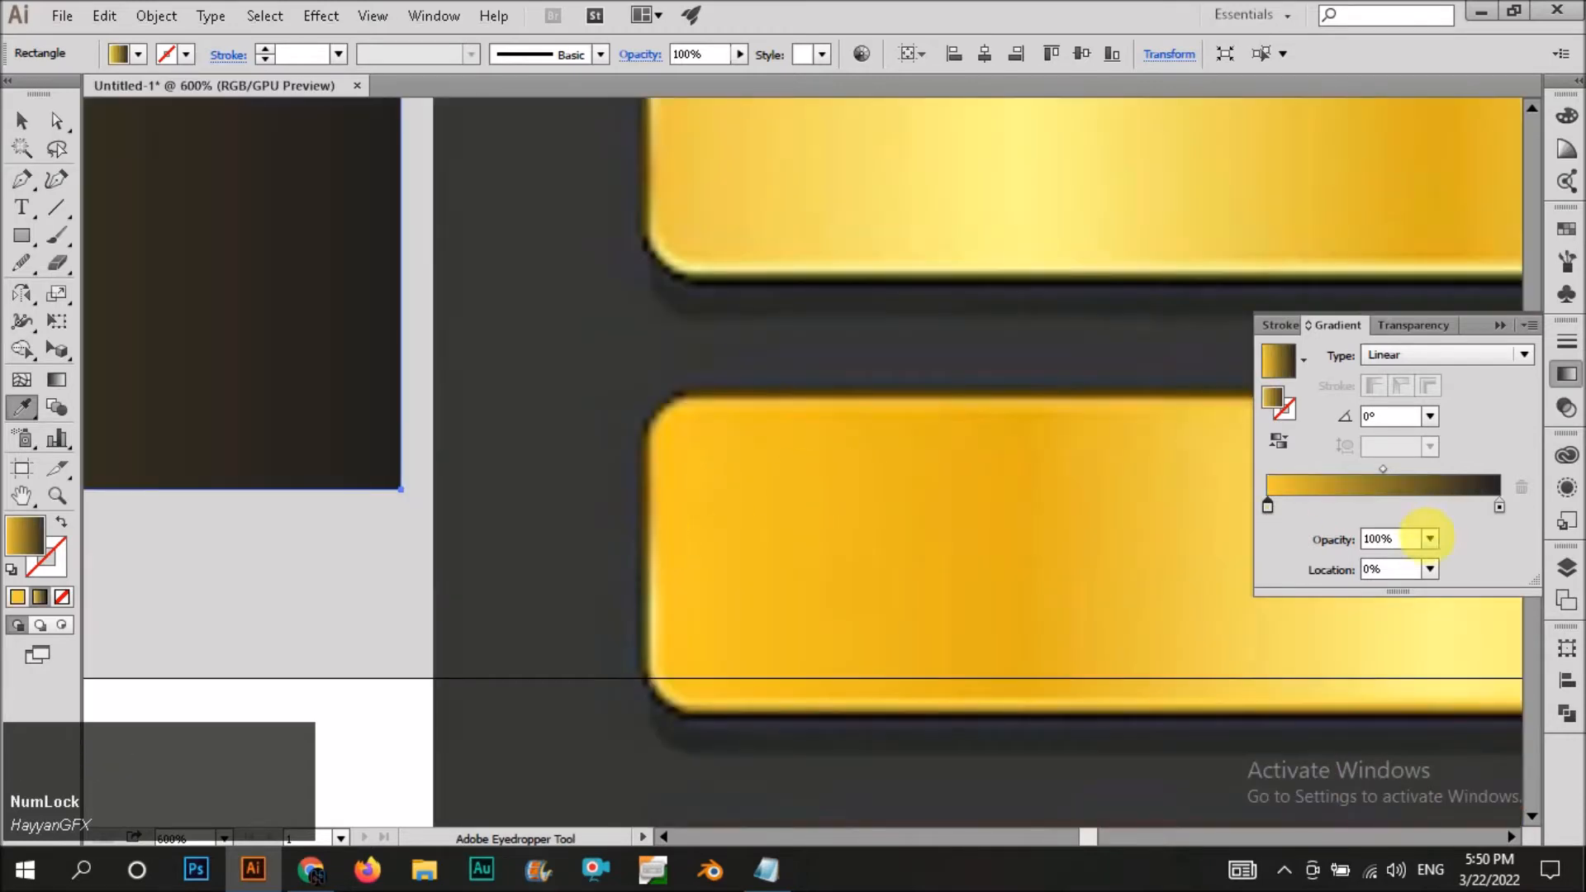
Add gradient stops at about 28%, 60% and 71%, coloring them with darker and lighter golds sampled from the same swatch.
click(1334, 507)
shift+click(992, 542)
alt+scroll(684, 562, down, 4)
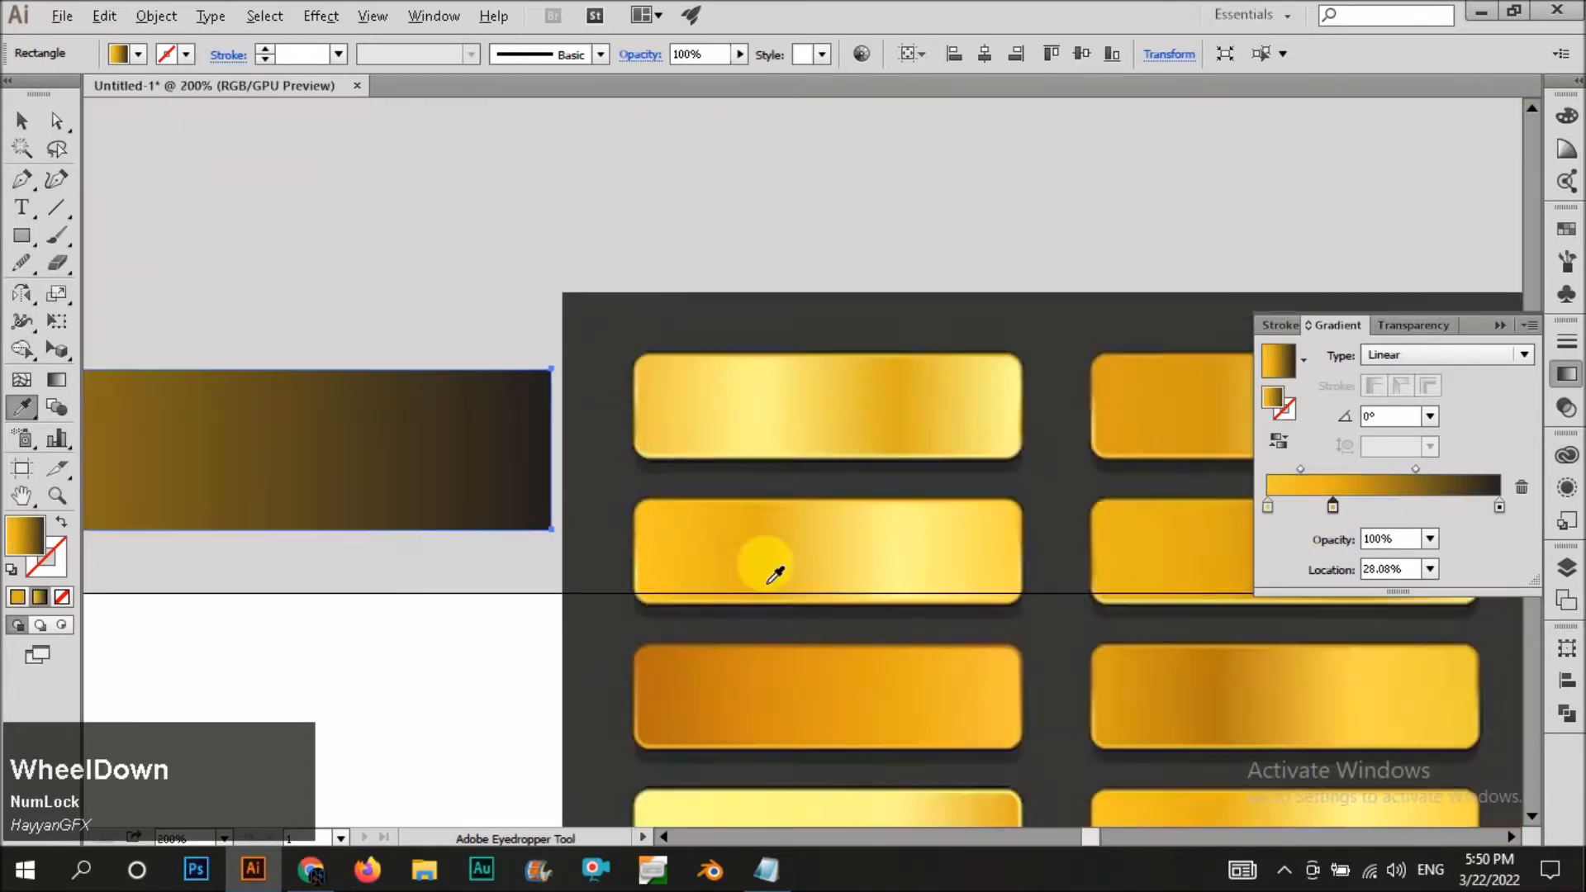
scroll(876, 568, up, 1)
click(1405, 507)
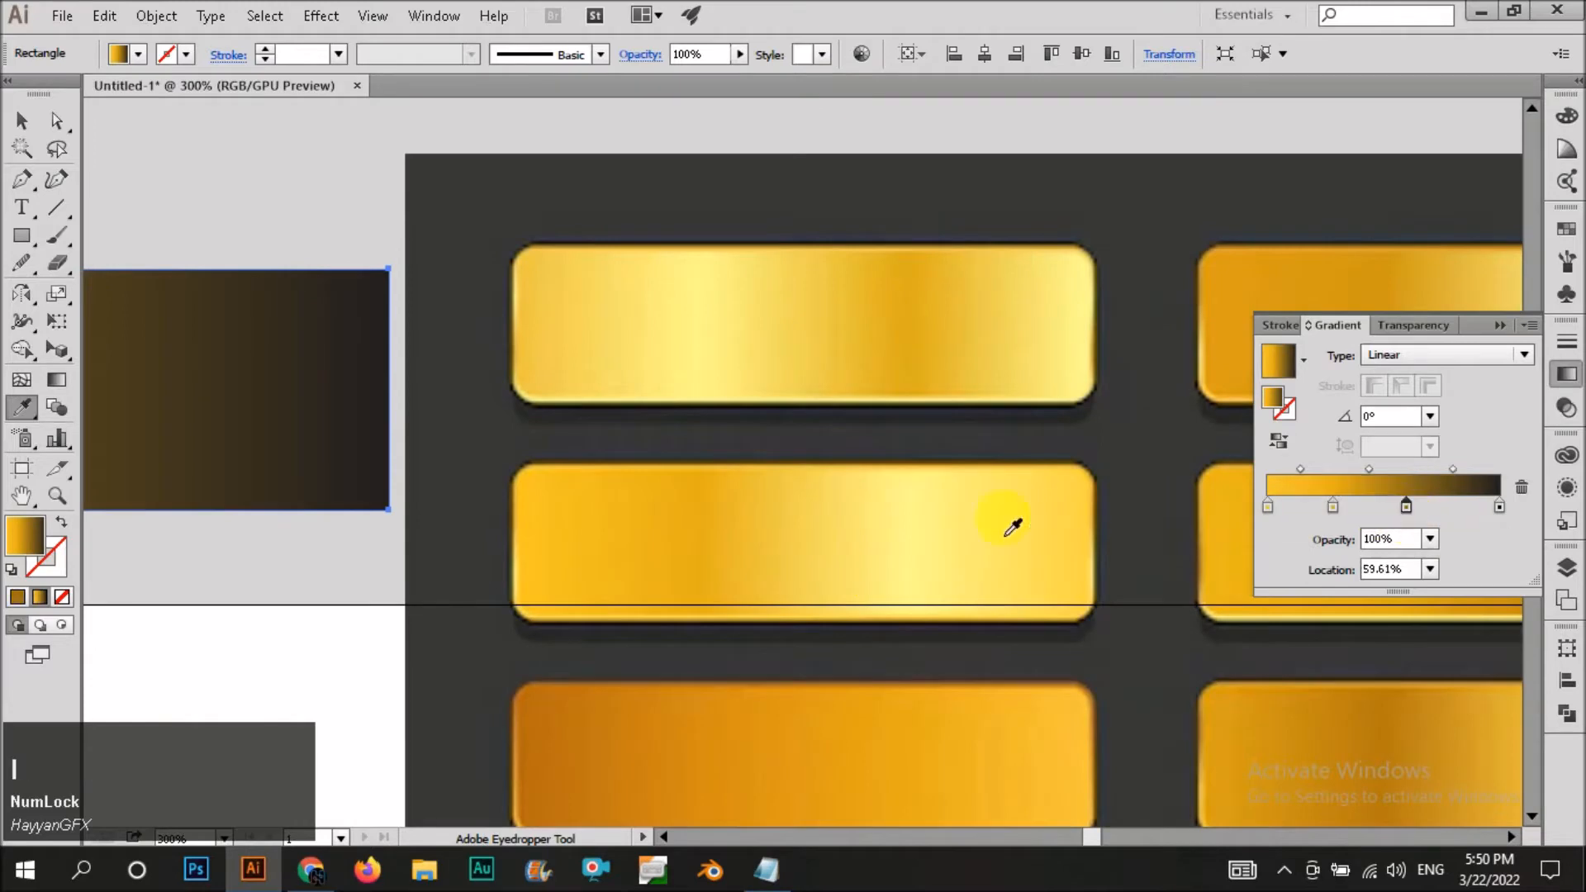
shift+click(1247, 562)
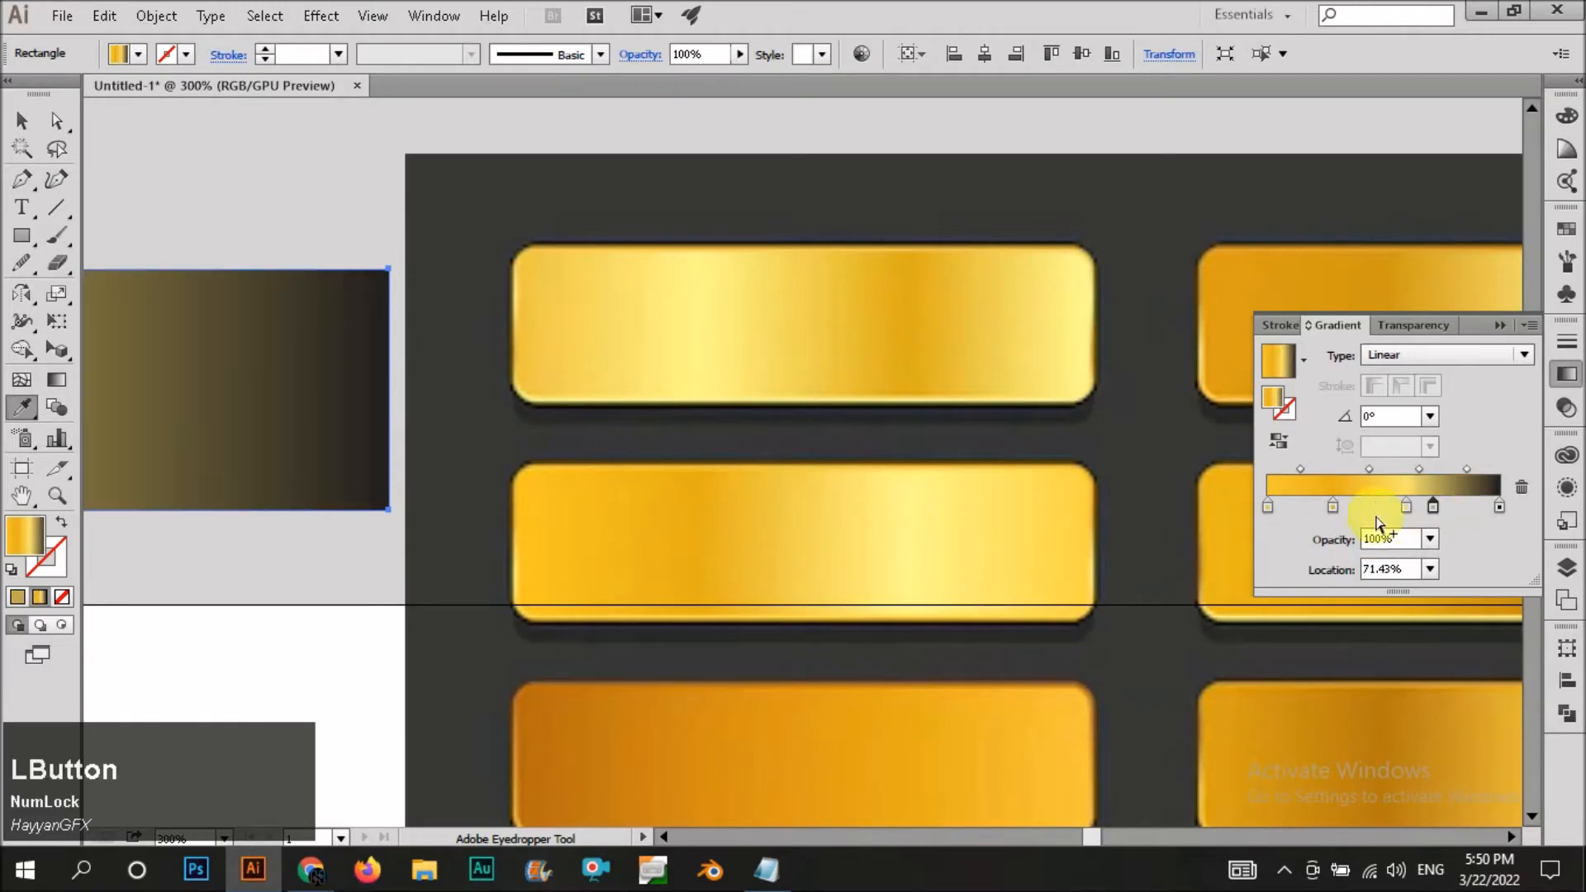
shift+click(929, 527)
Color the gradient's end stop with gold sampled from the swatch's right edge and deselect the rectangle.
click(1499, 506)
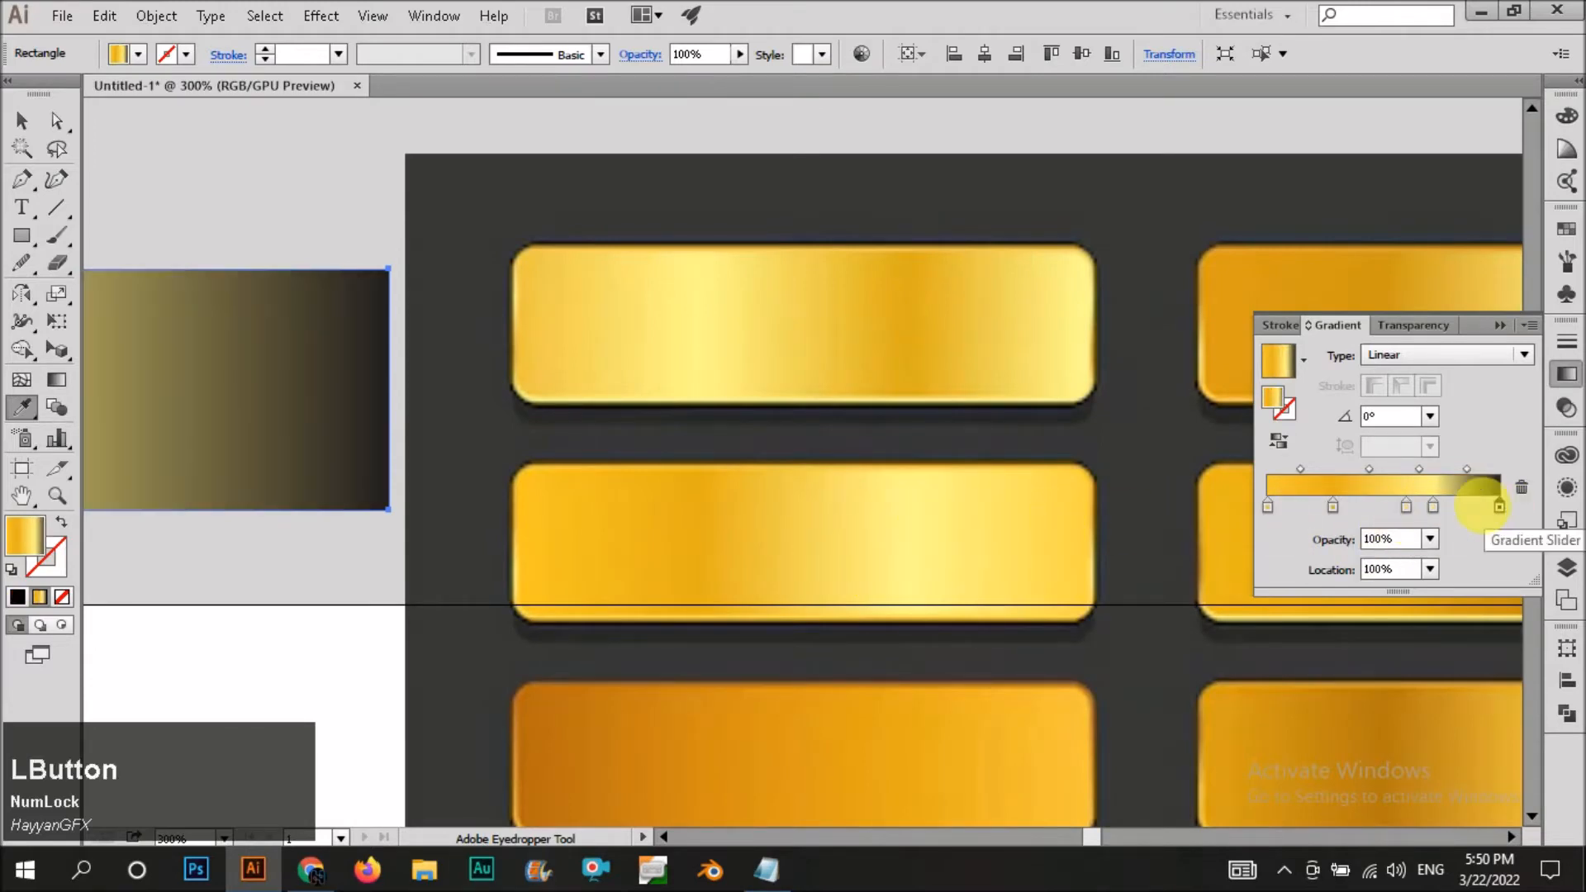
shift+click(1095, 513)
key(v)
scroll(1094, 509, down, 5)
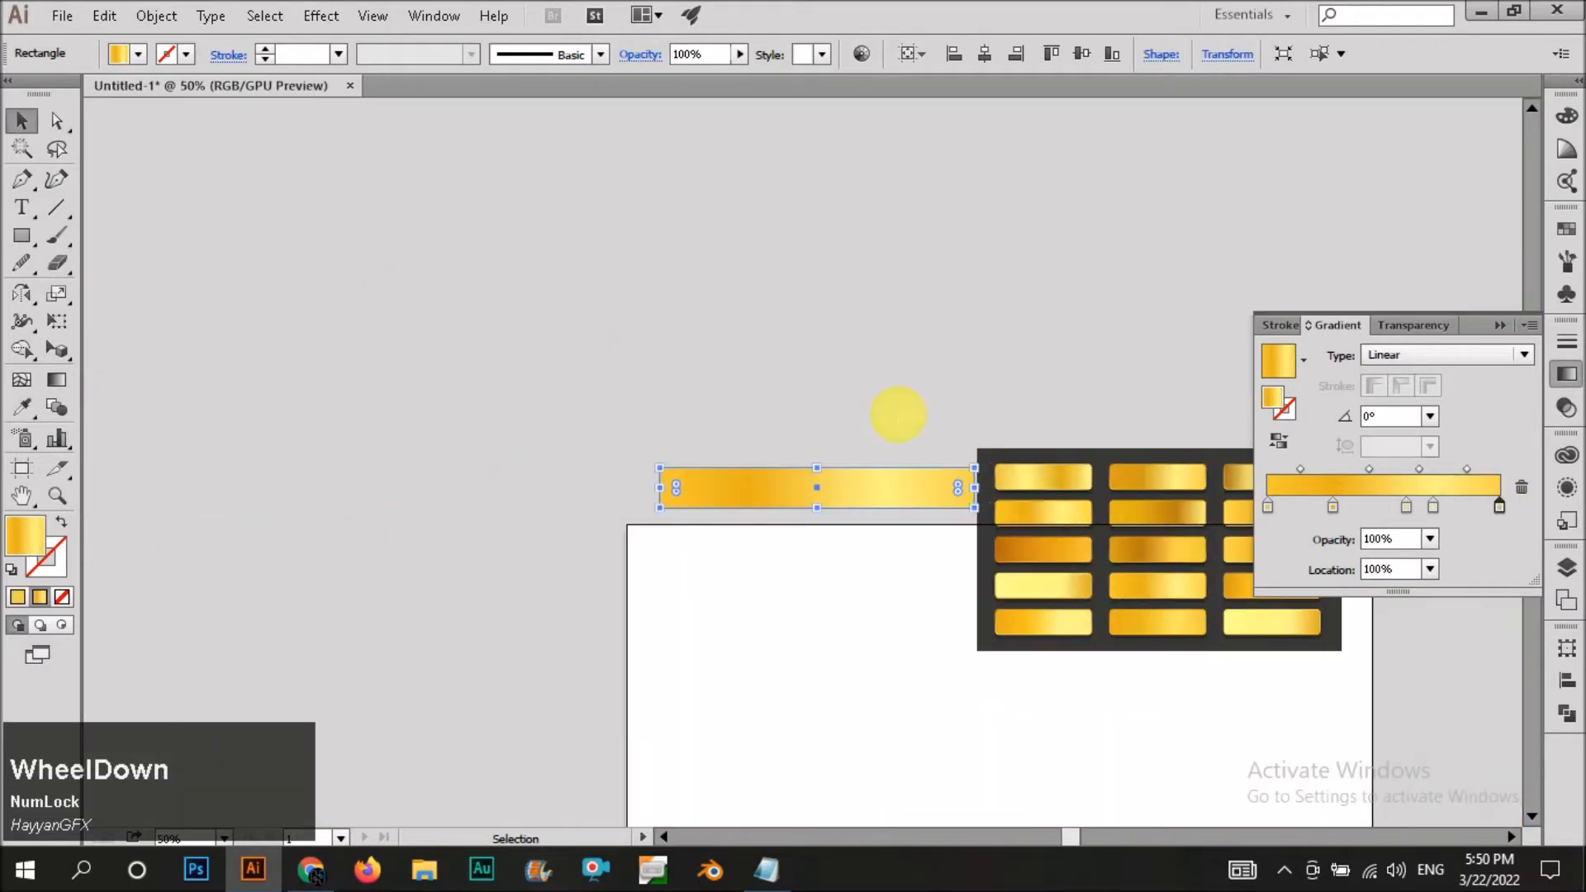
click(896, 414)
Move the gold swatch image off the first rectangle and place it by the far end of the second white rectangle.
scroll(682, 484, down, 1)
drag(916, 535, 893, 609)
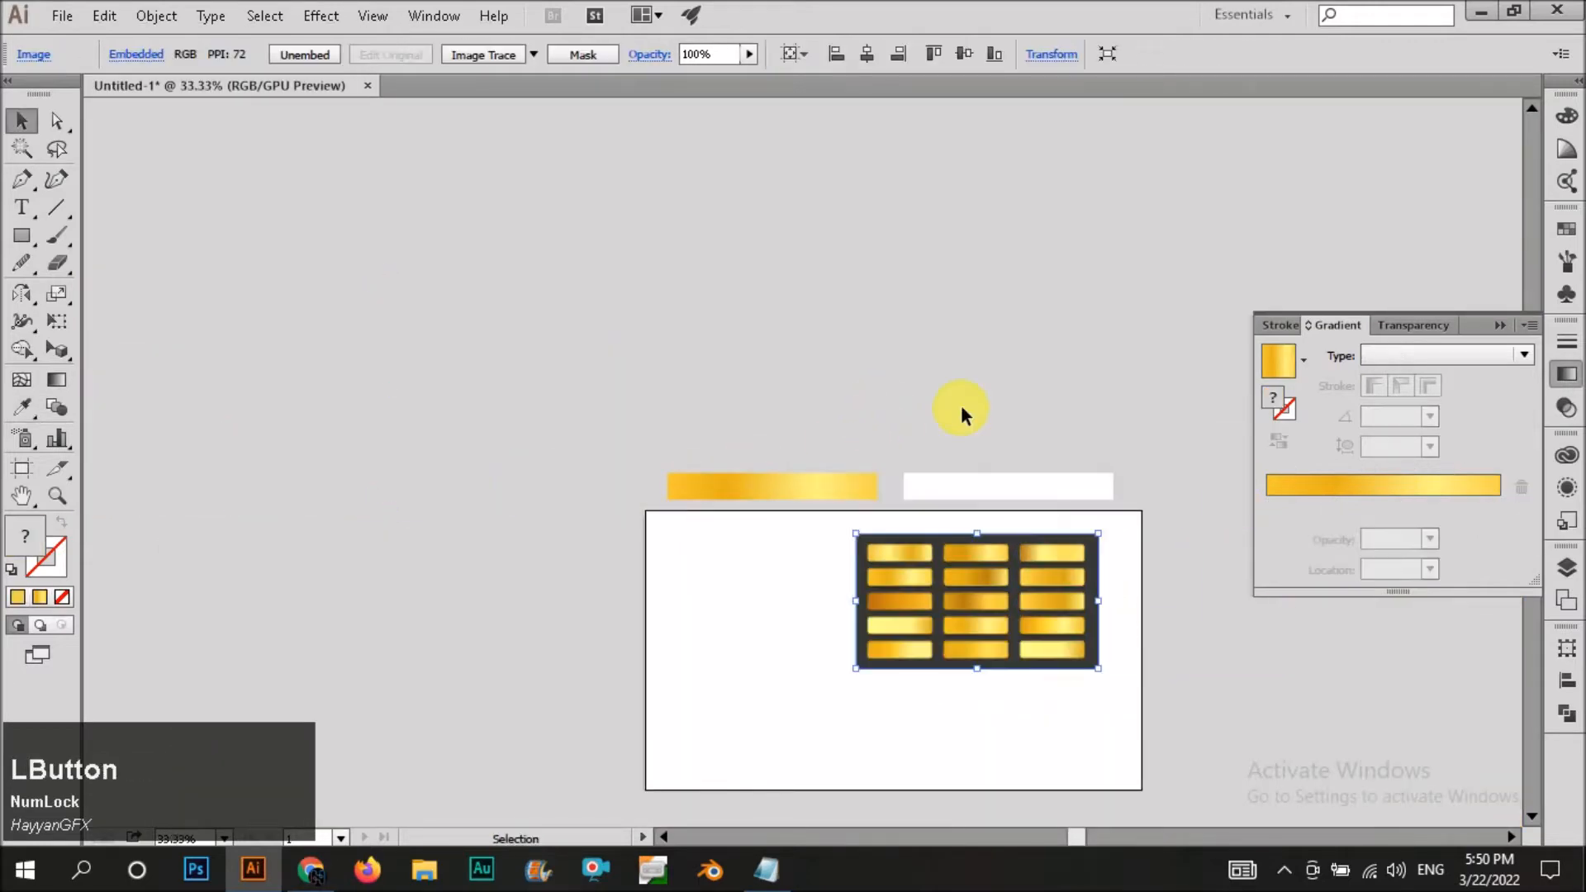
click(959, 406)
scroll(1043, 526, up, 3)
scroll(721, 573, down, 3)
drag(750, 598, 900, 520)
scroll(779, 502, up, 2)
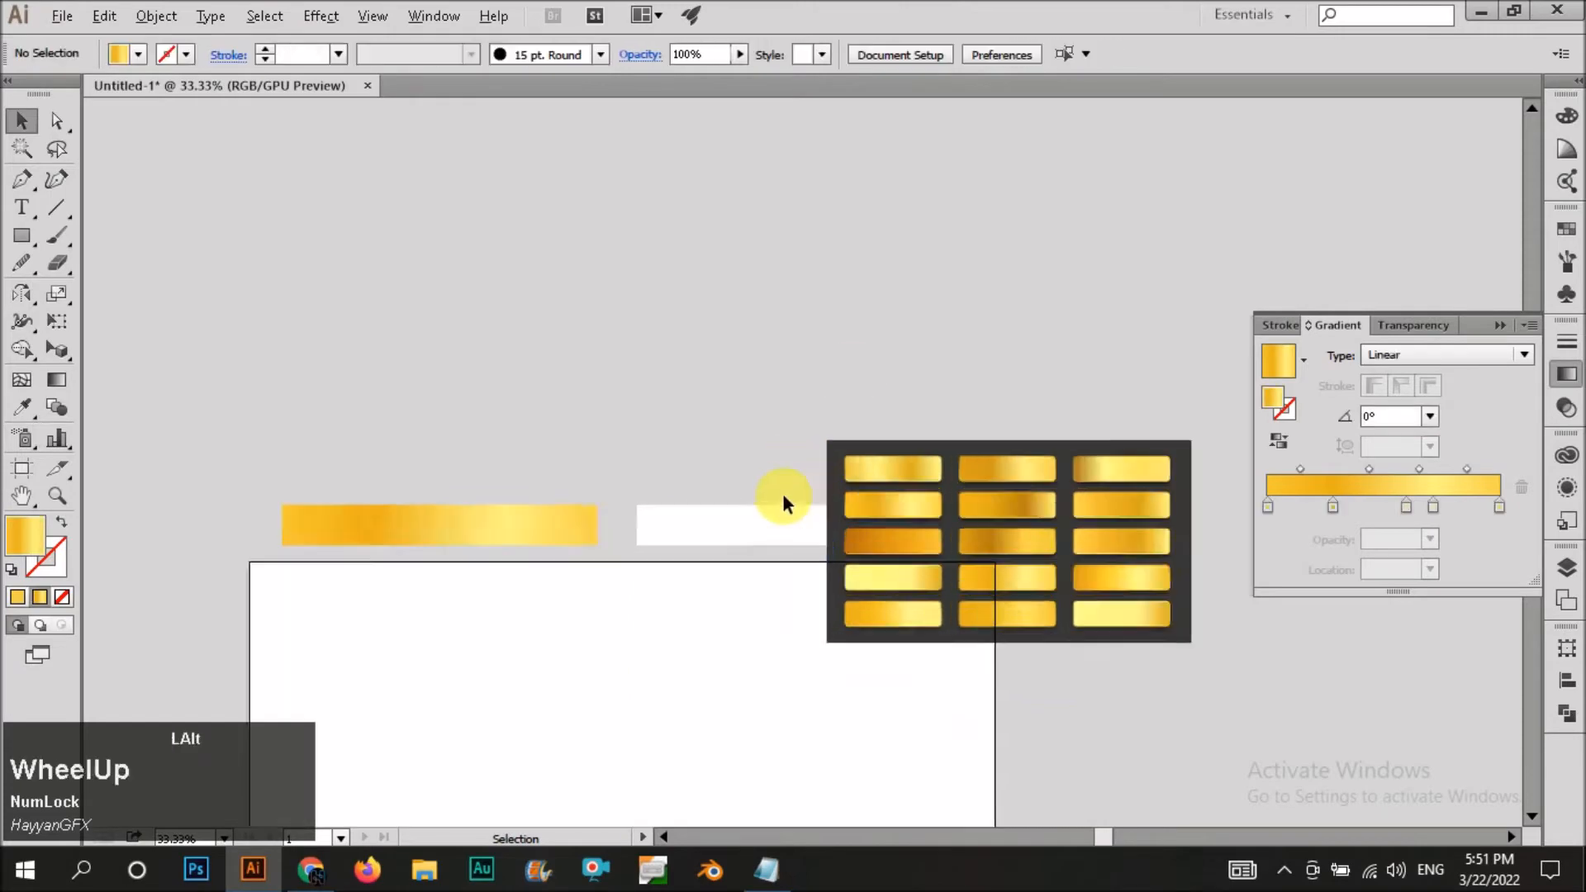
Apply the gold gradient to the second rectangle and sample its starting color from the left edge of the middle column's third swatch.
click(556, 506)
scroll(894, 544, up, 1)
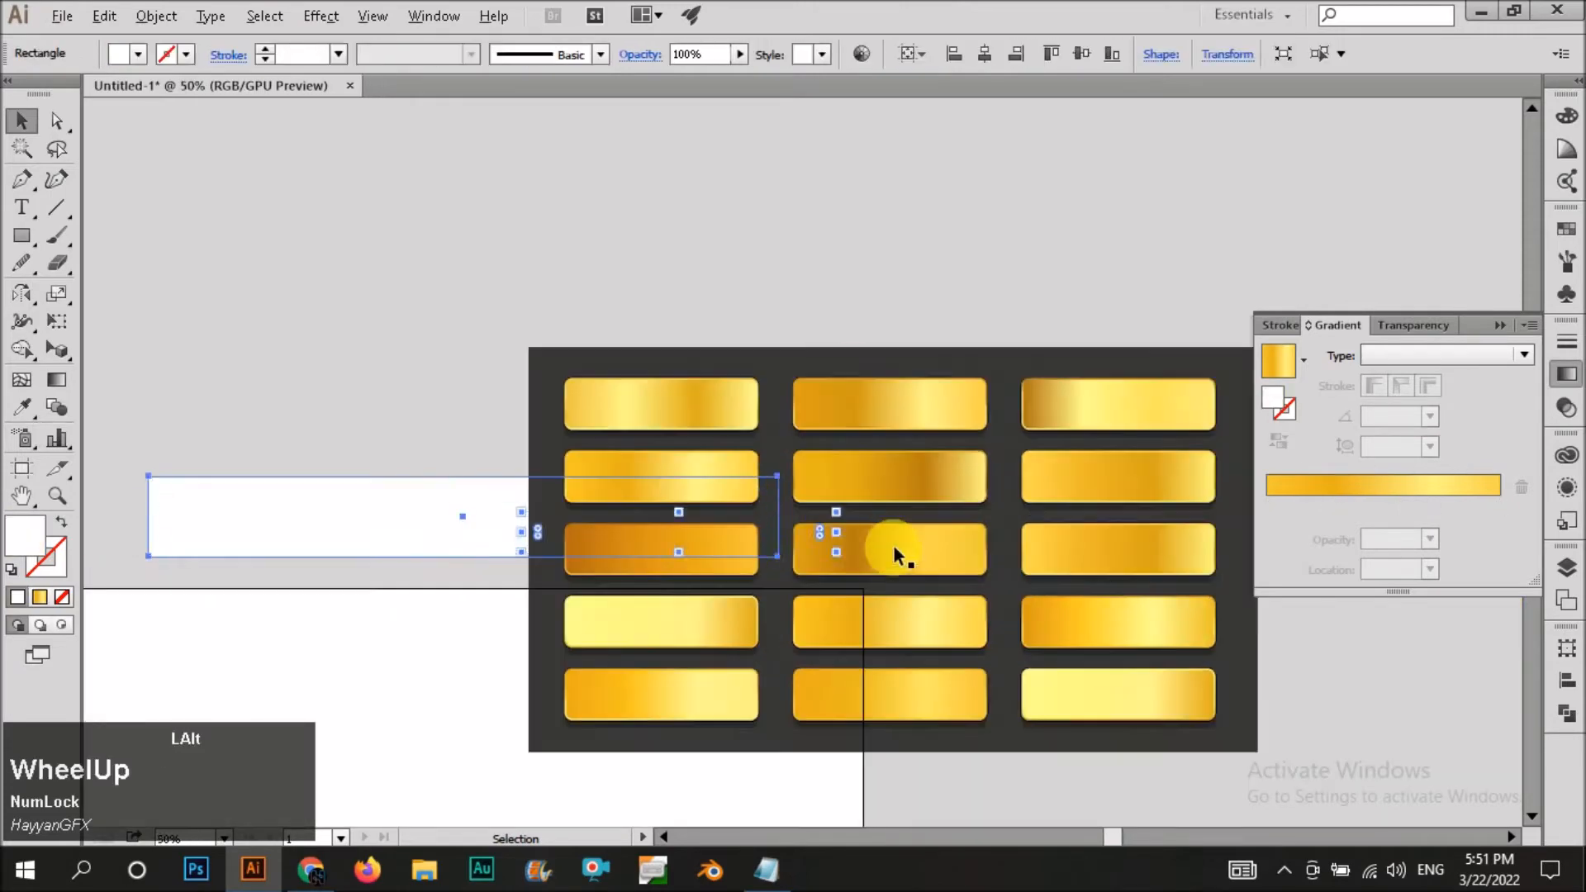
click(1276, 499)
scroll(1048, 553, up, 1)
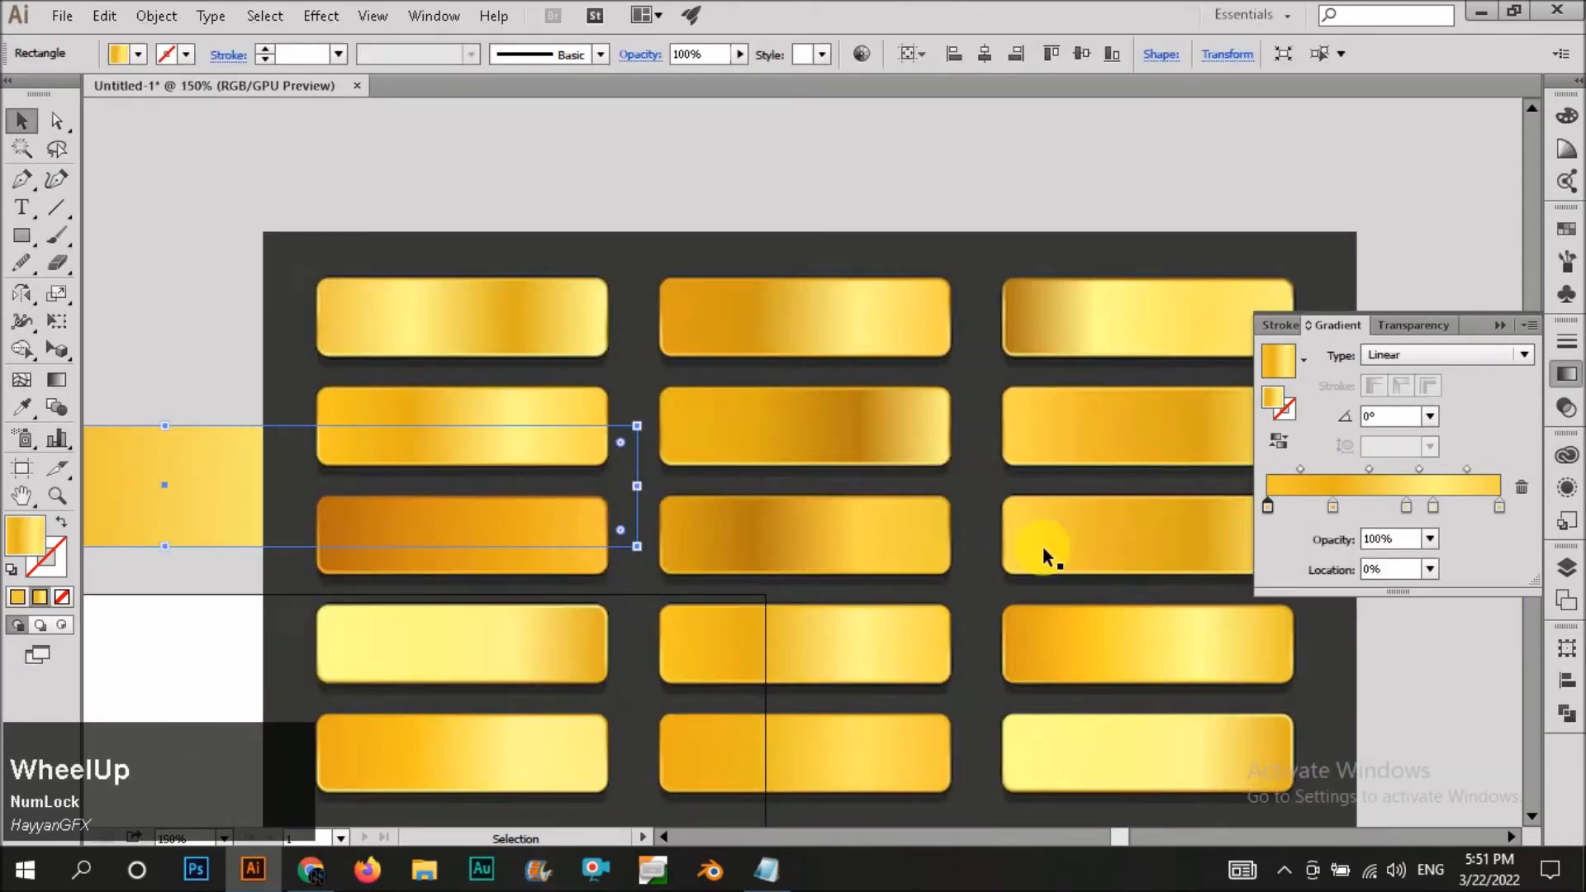
key(o)
scroll(668, 420, up, 2)
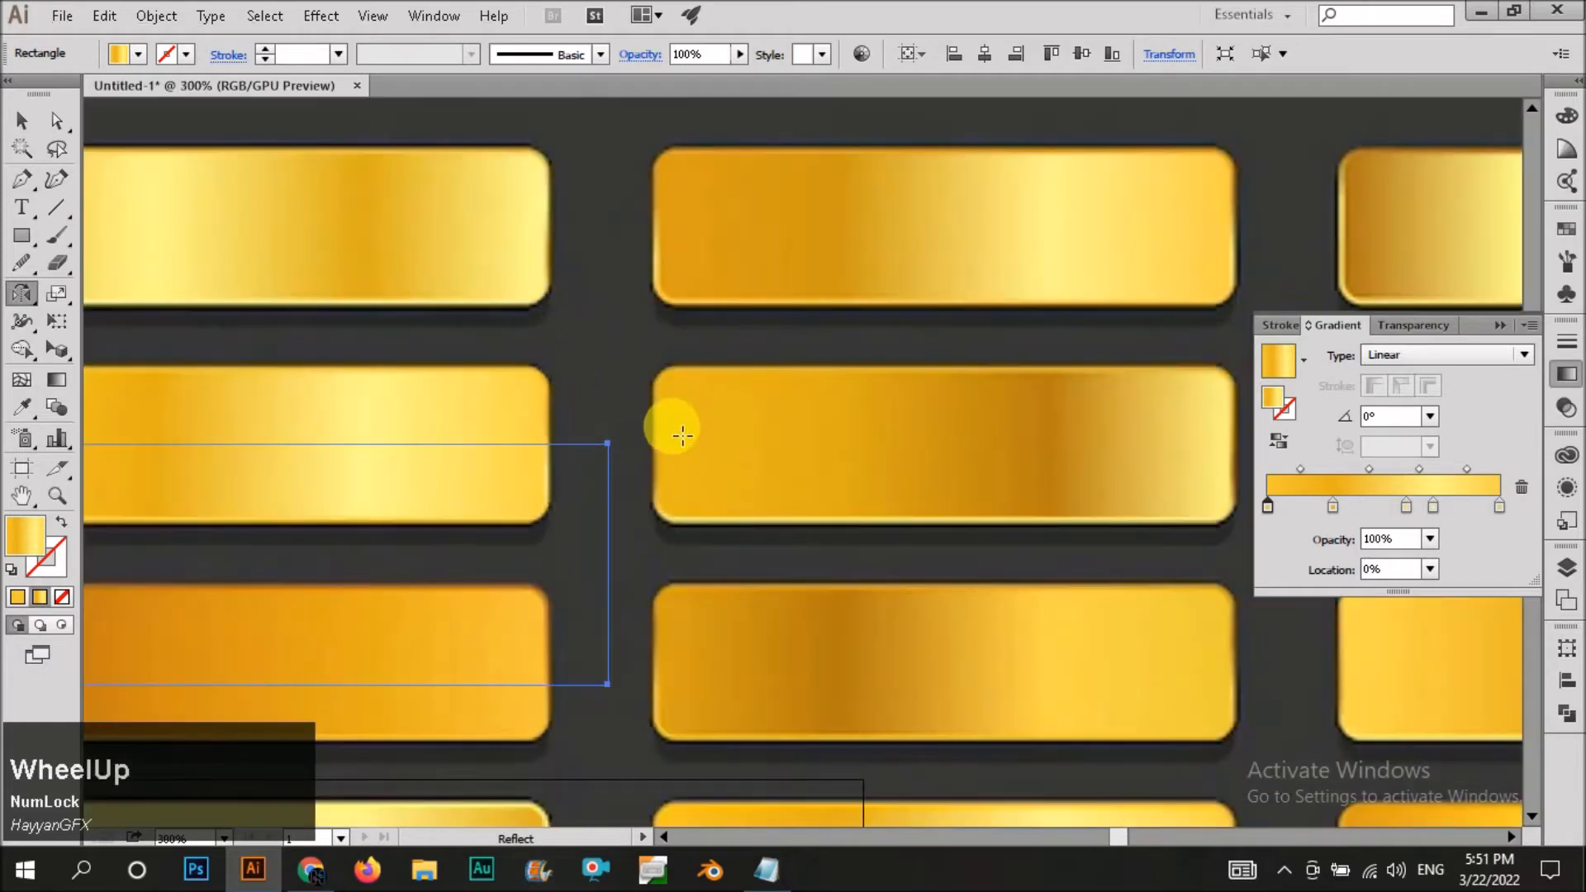
key(i)
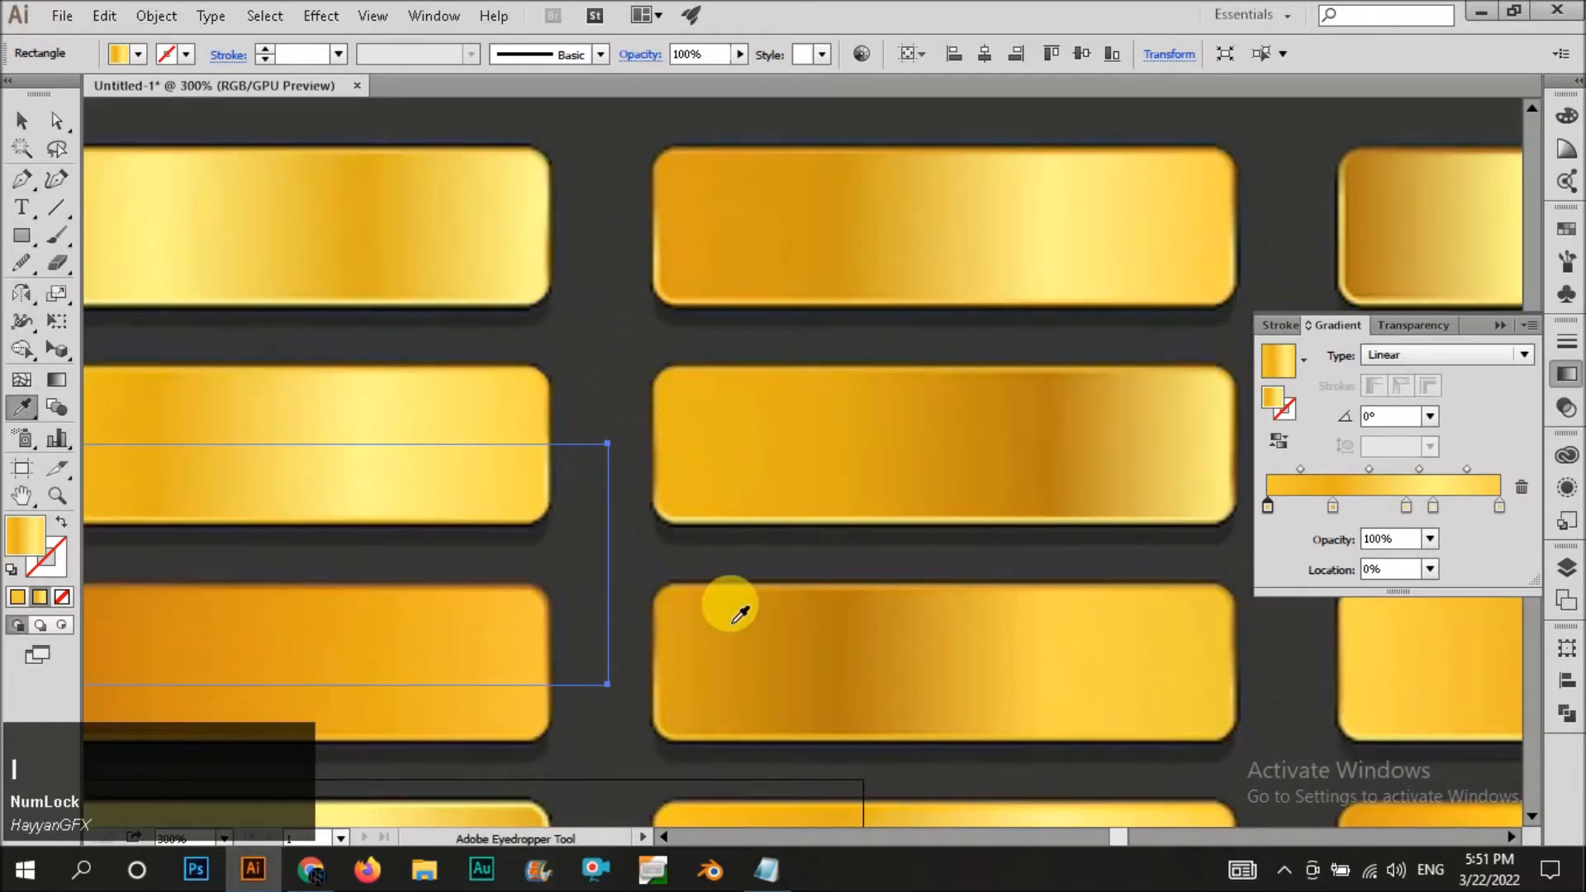
shift+click(665, 651)
click(1266, 514)
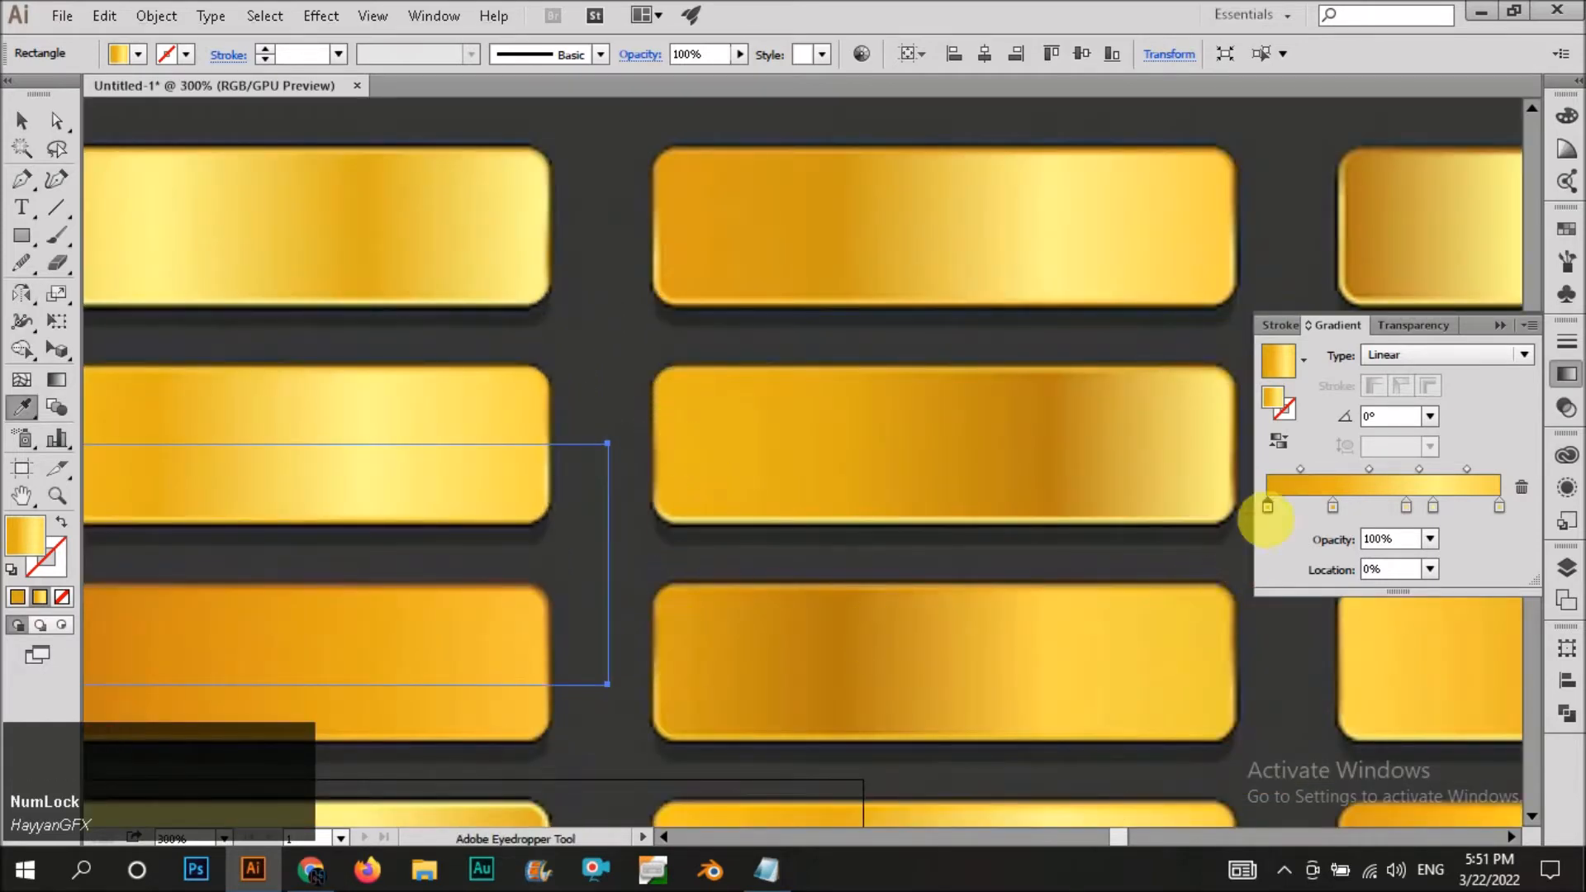
Recolor the second rectangle's remaining gradient stops with golds sampled across the middle column's third swatch.
click(1332, 514)
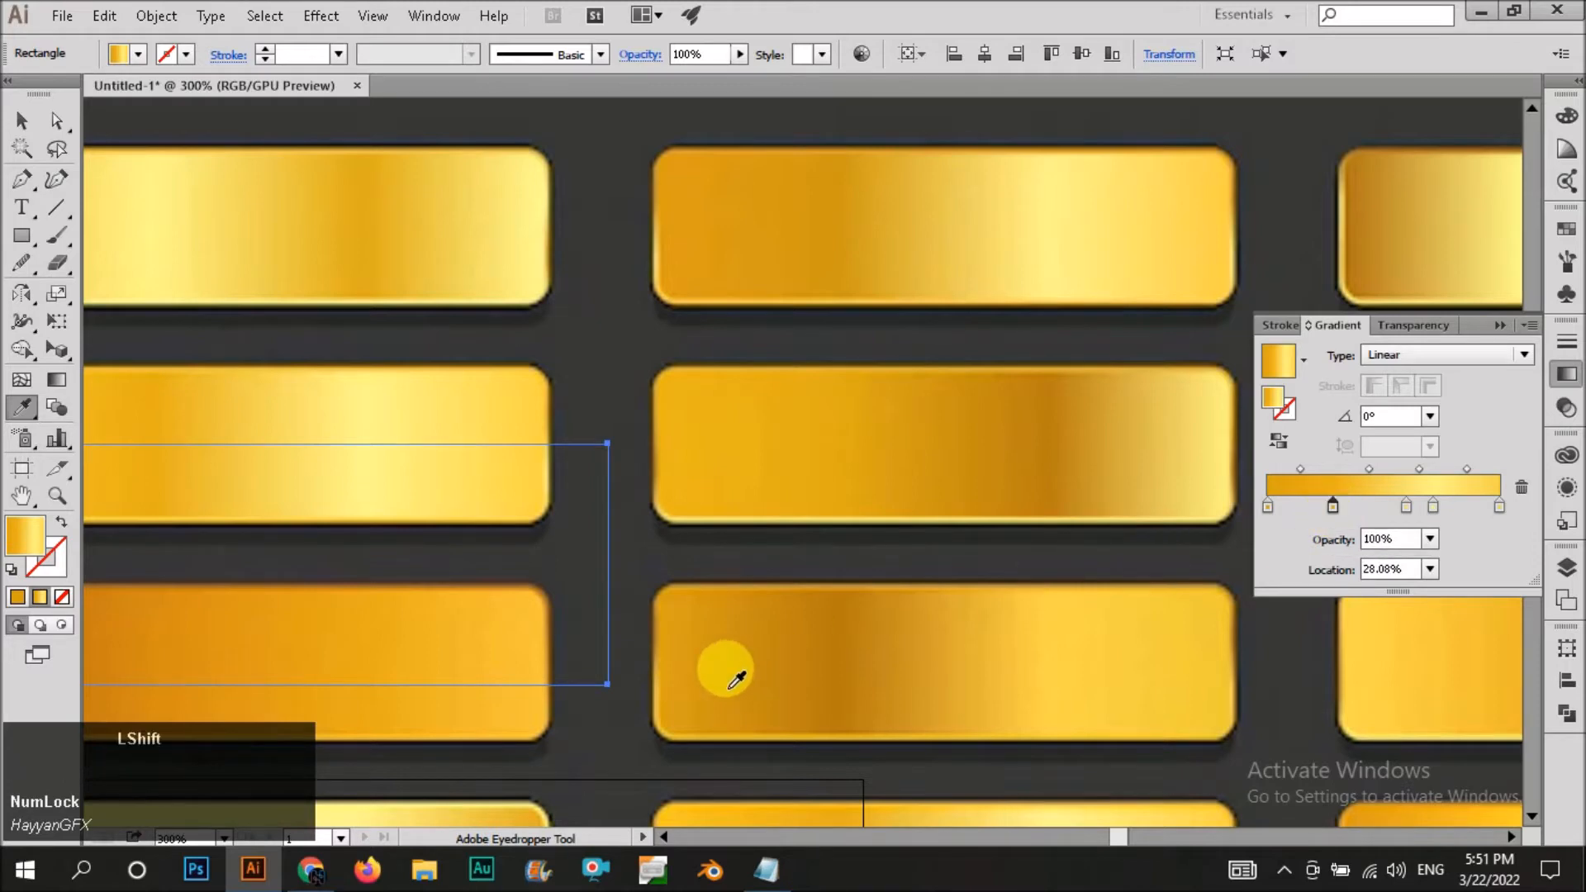
shift+click(728, 687)
click(1406, 505)
shift+click(886, 652)
click(1433, 507)
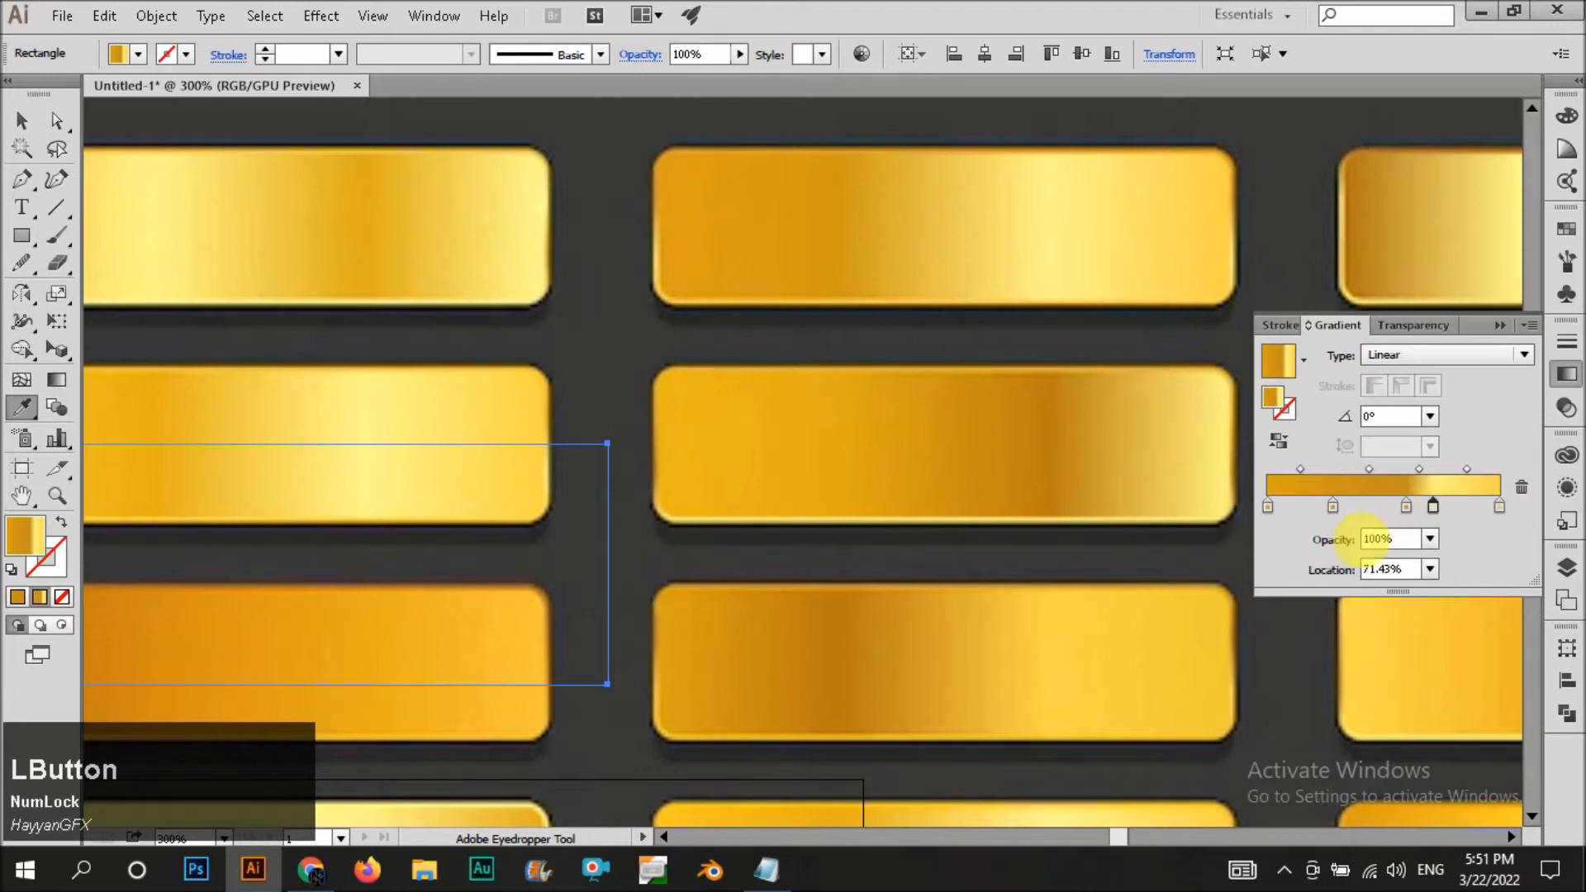
shift+click(1026, 679)
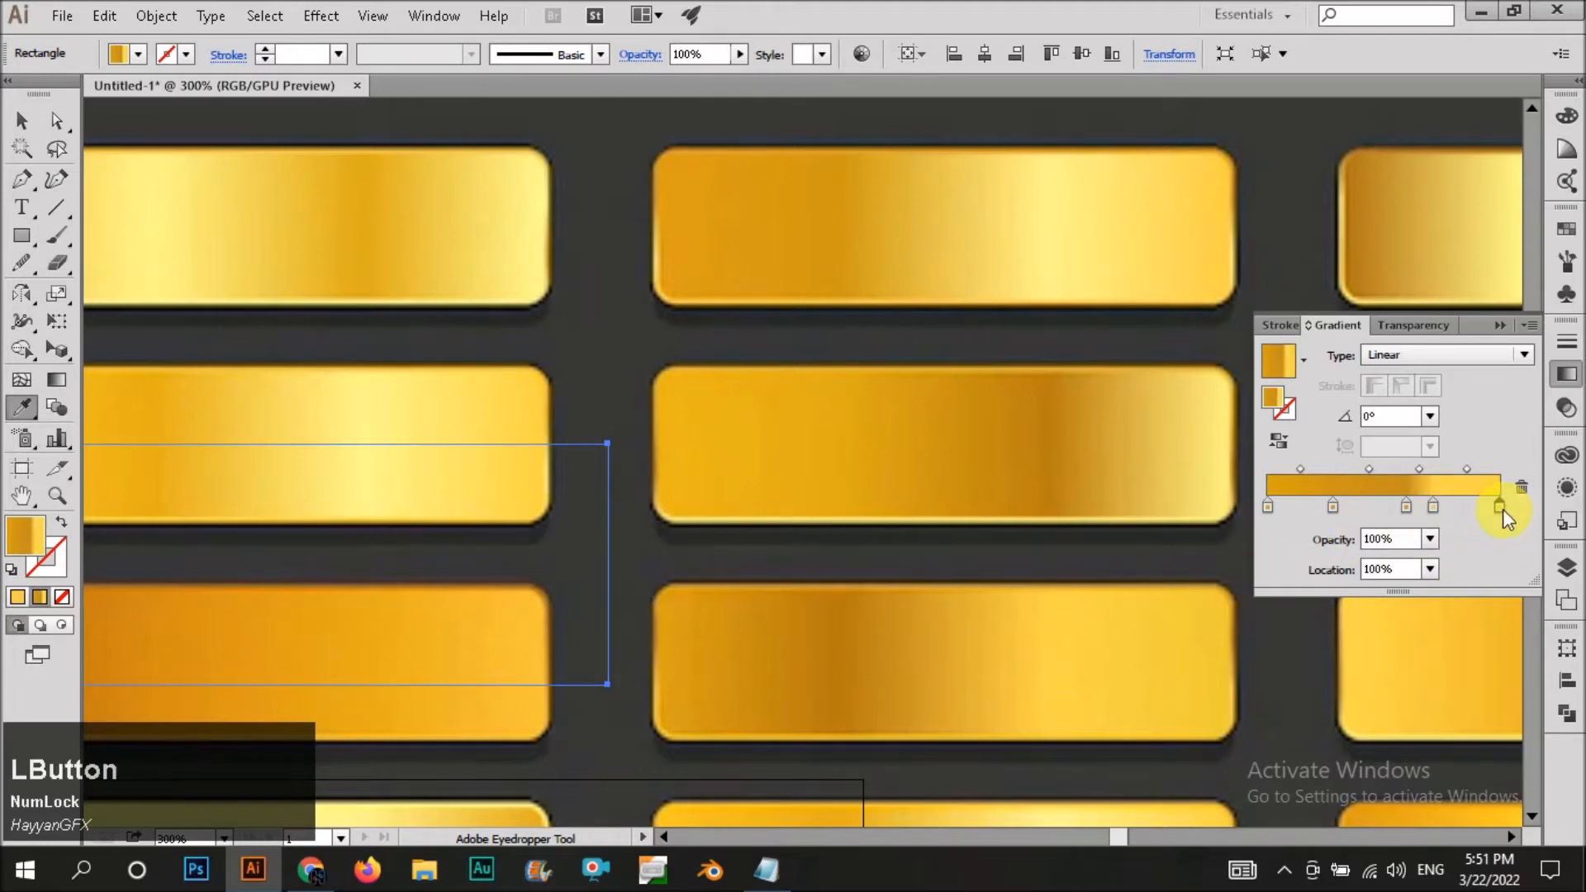
shift+click(1214, 662)
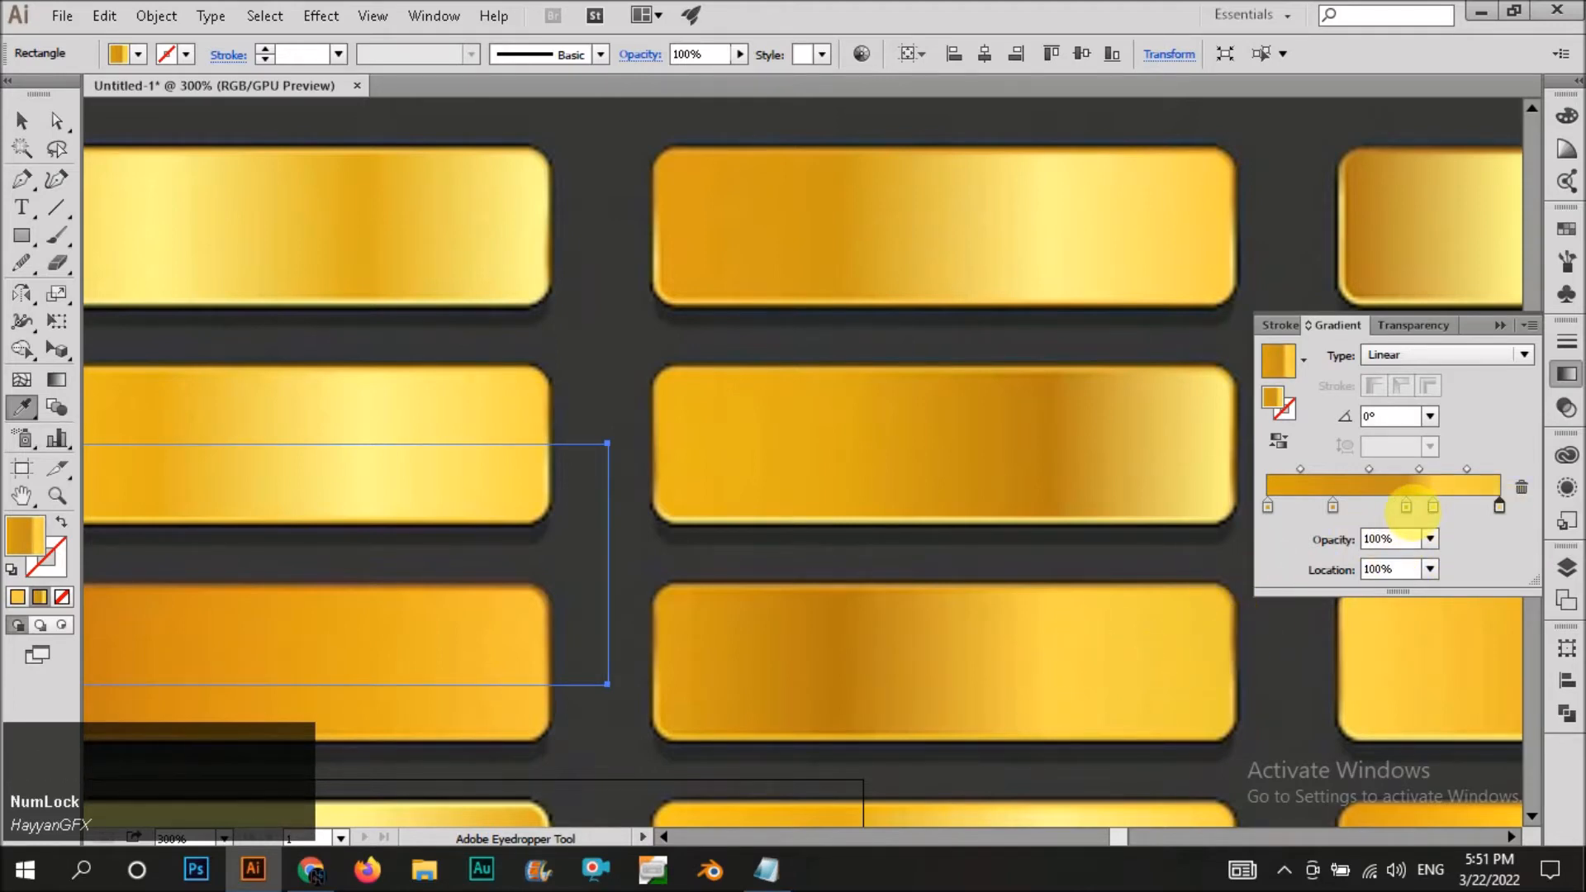
Remove the gradient stop near 60% and recolor the starting stop with the swatch's lighter gold.
drag(1406, 506, 1402, 558)
click(1268, 507)
shift+click(1059, 685)
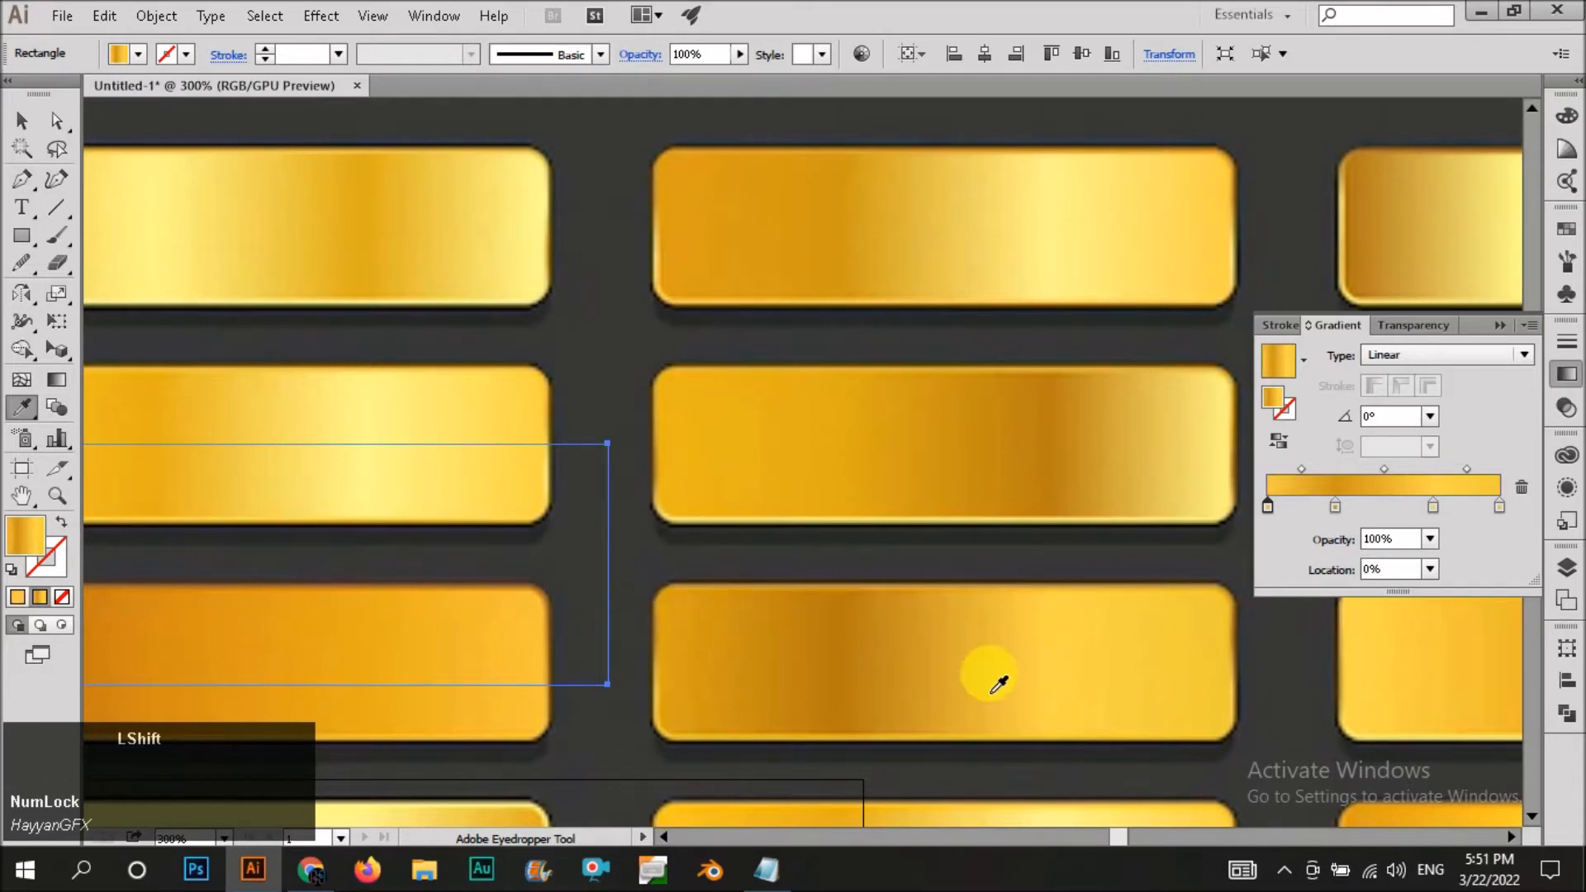
Move the gold swatch image clear of the second rectangle, past its right end.
key(shift+v)
scroll(888, 509, down, 5)
key(v)
click(989, 626)
drag(826, 488, 993, 557)
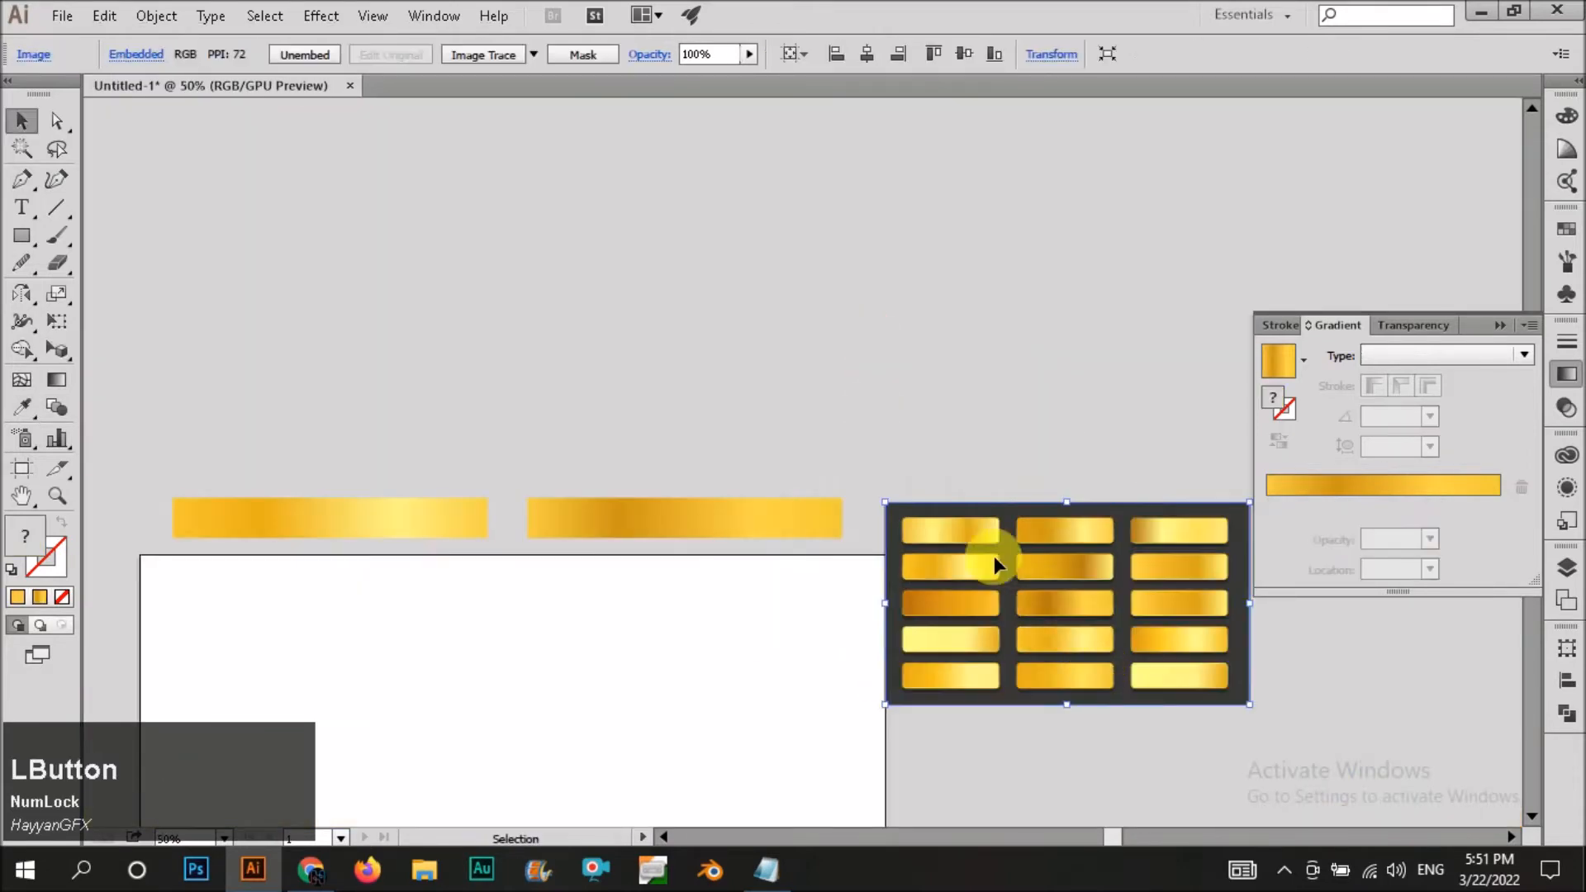
scroll(767, 531, up, 2)
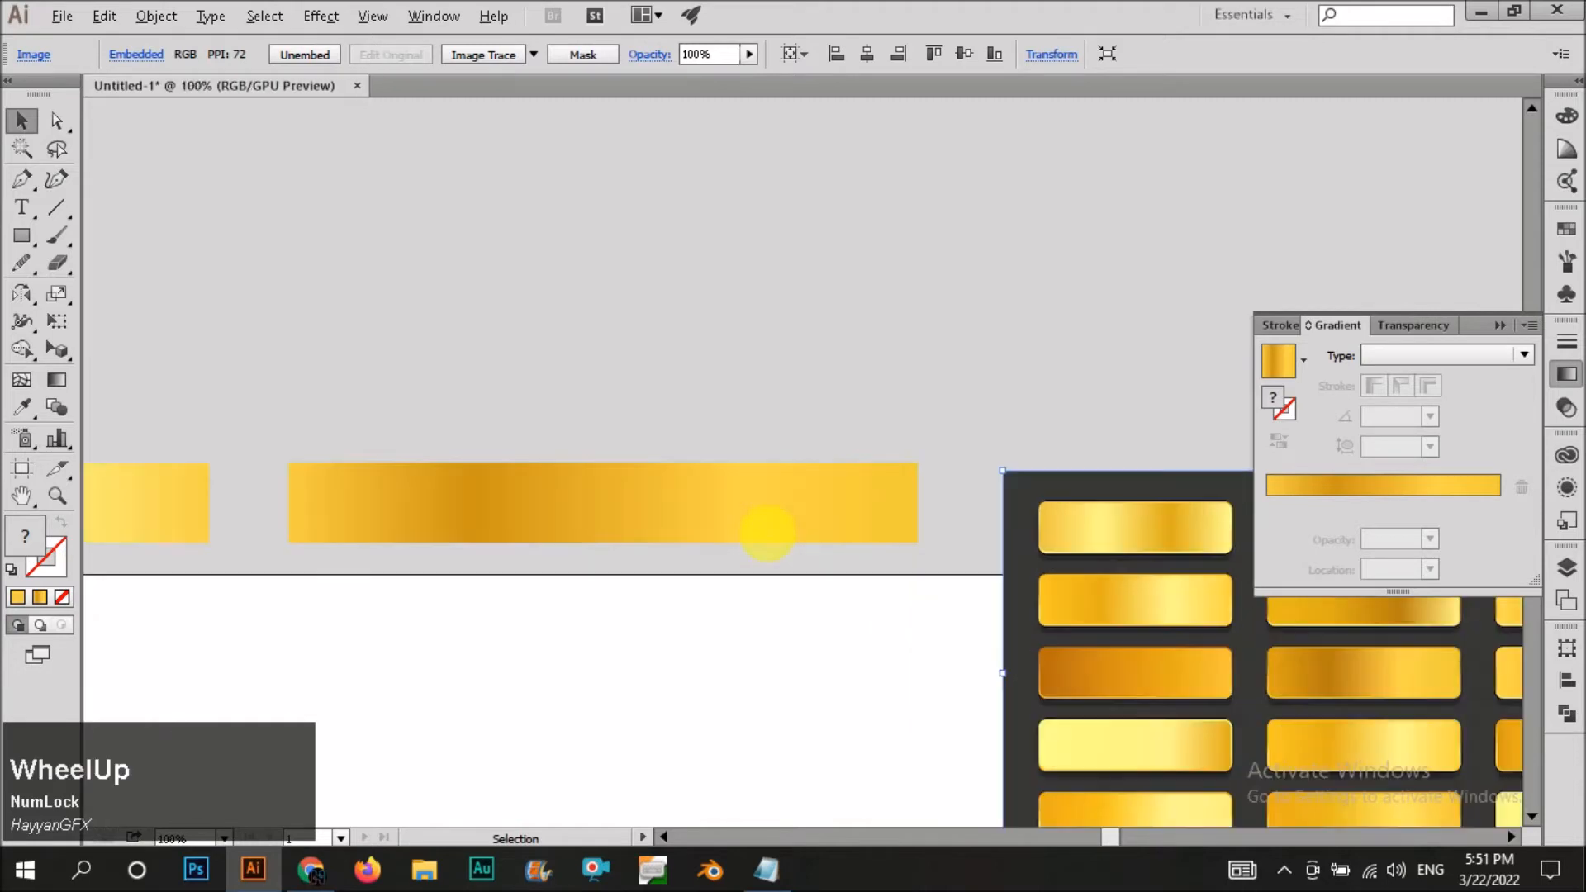
Add a darker gold stop at about 88% to the second rectangle's gradient and deselect the rectangle.
click(768, 530)
scroll(768, 531, down, 2)
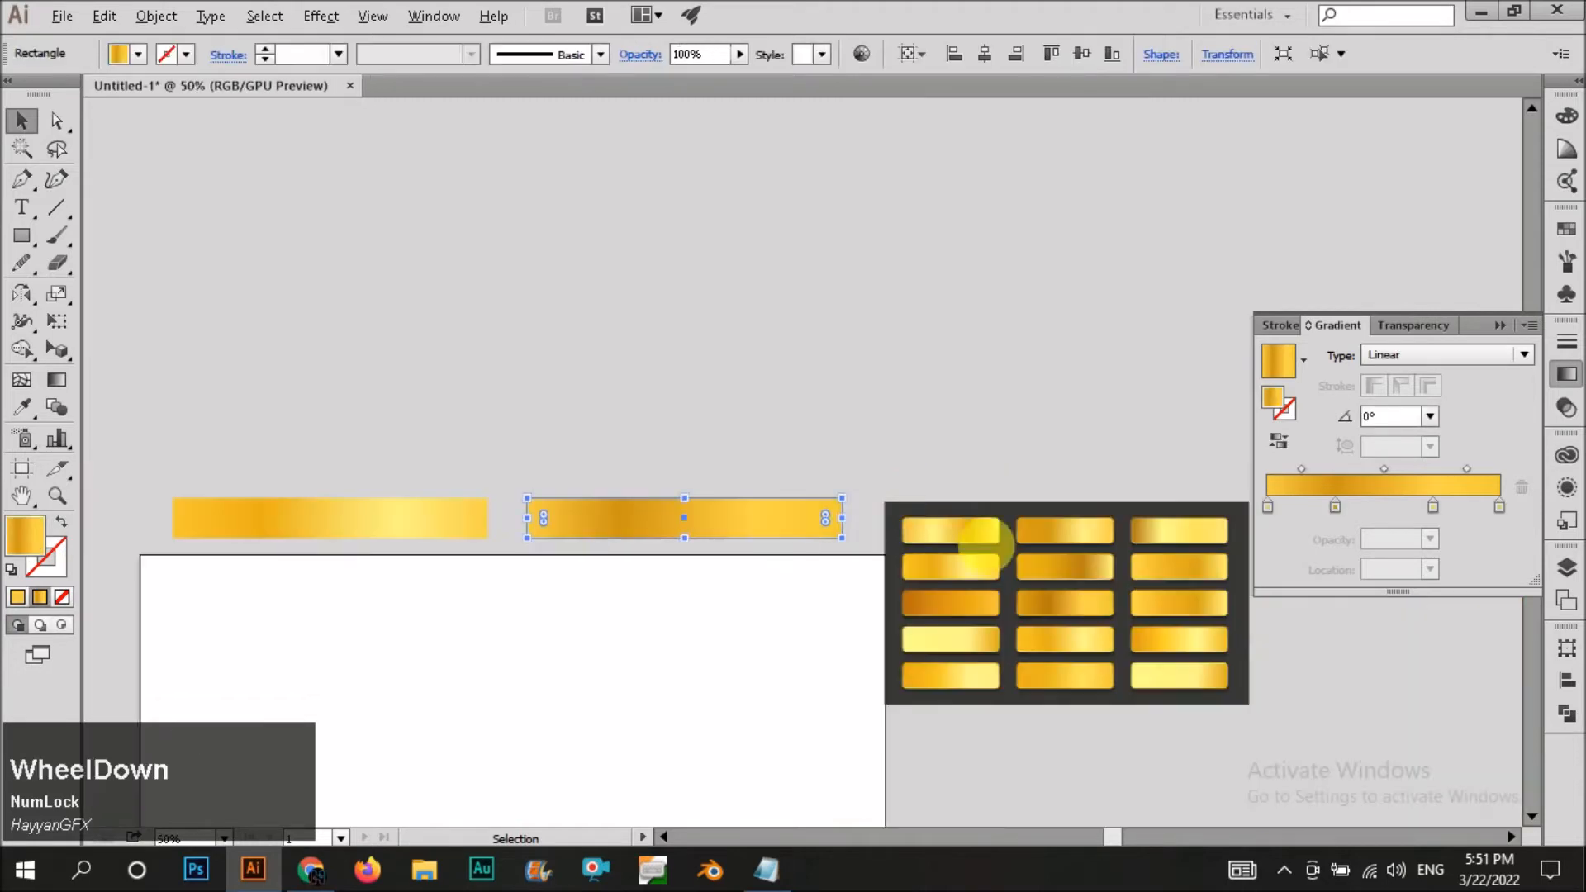
click(1480, 507)
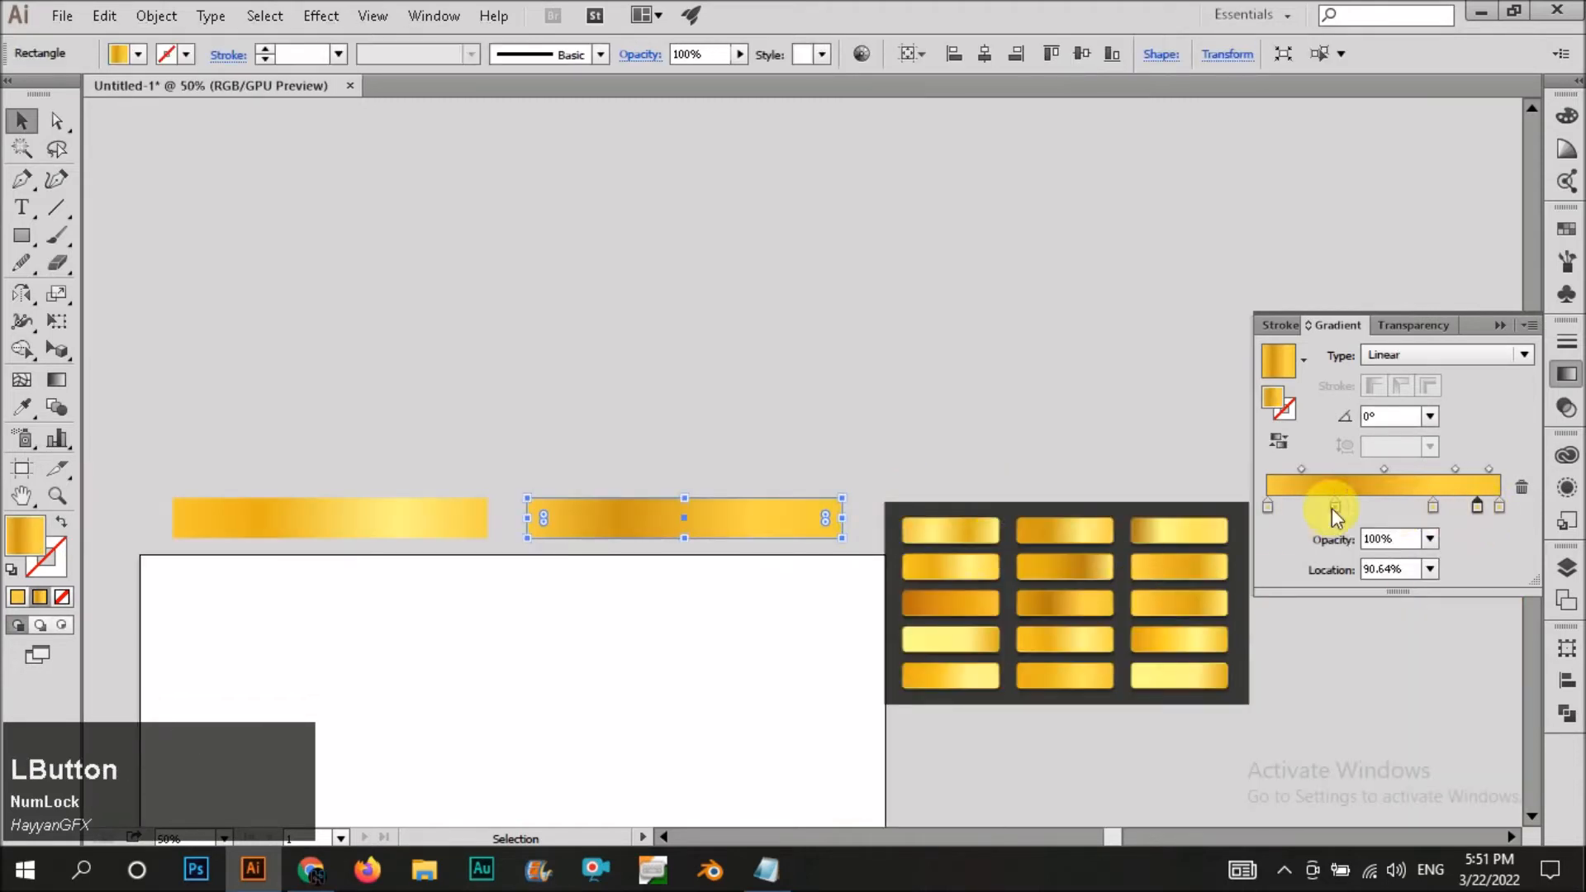
drag(1371, 509, 1471, 509)
click(879, 385)
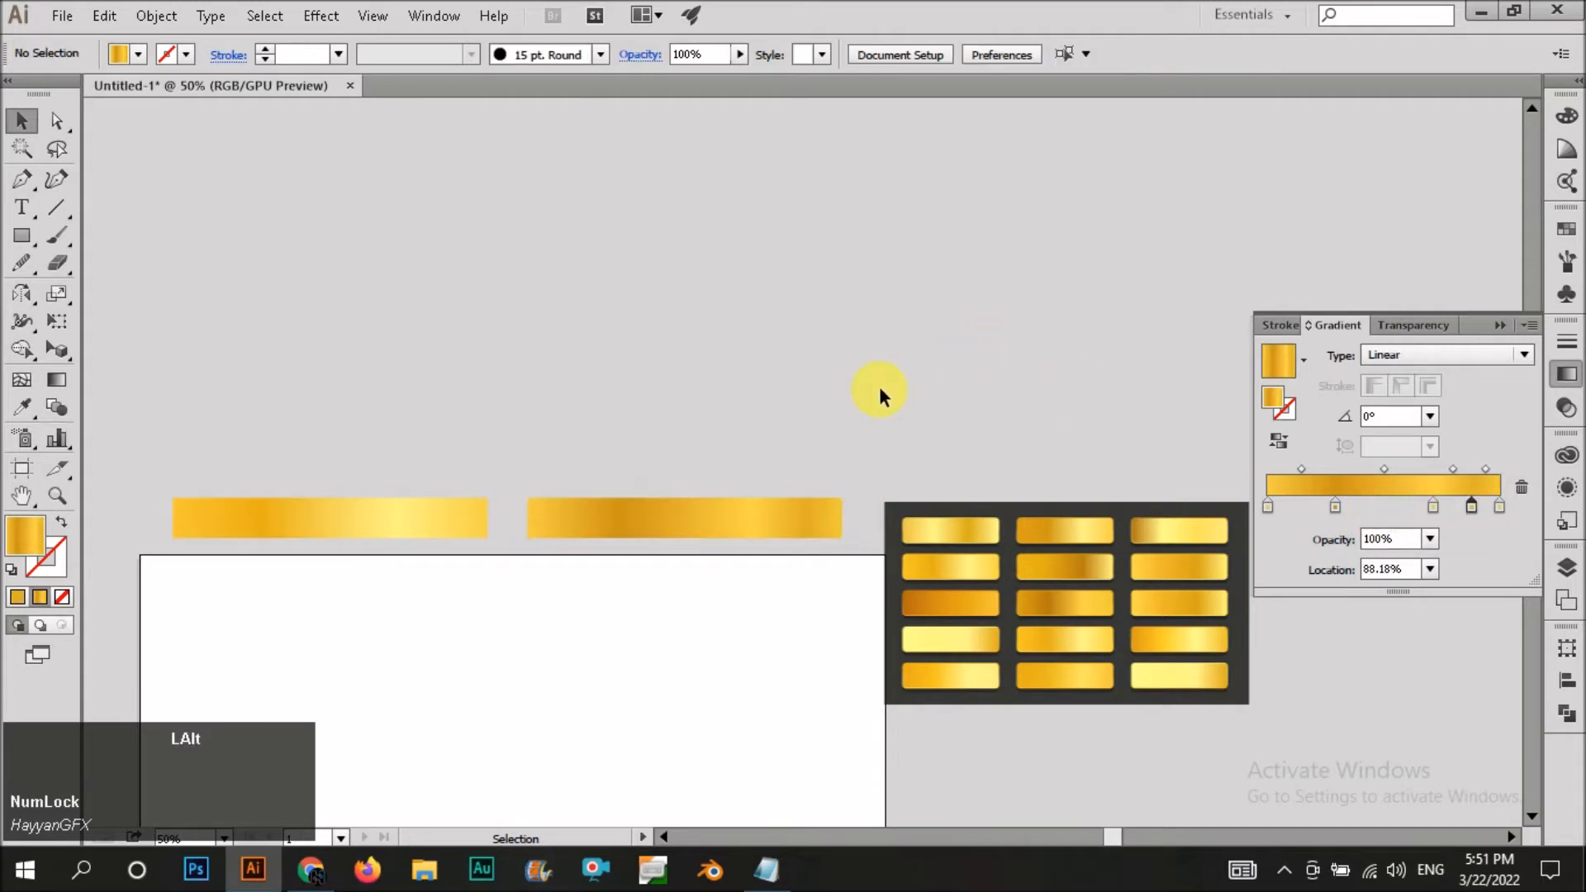
Delete the gold swatch image and collapse the gradient settings.
scroll(881, 393, down, 1)
click(922, 514)
key(Delete)
scroll(931, 578, down, 1)
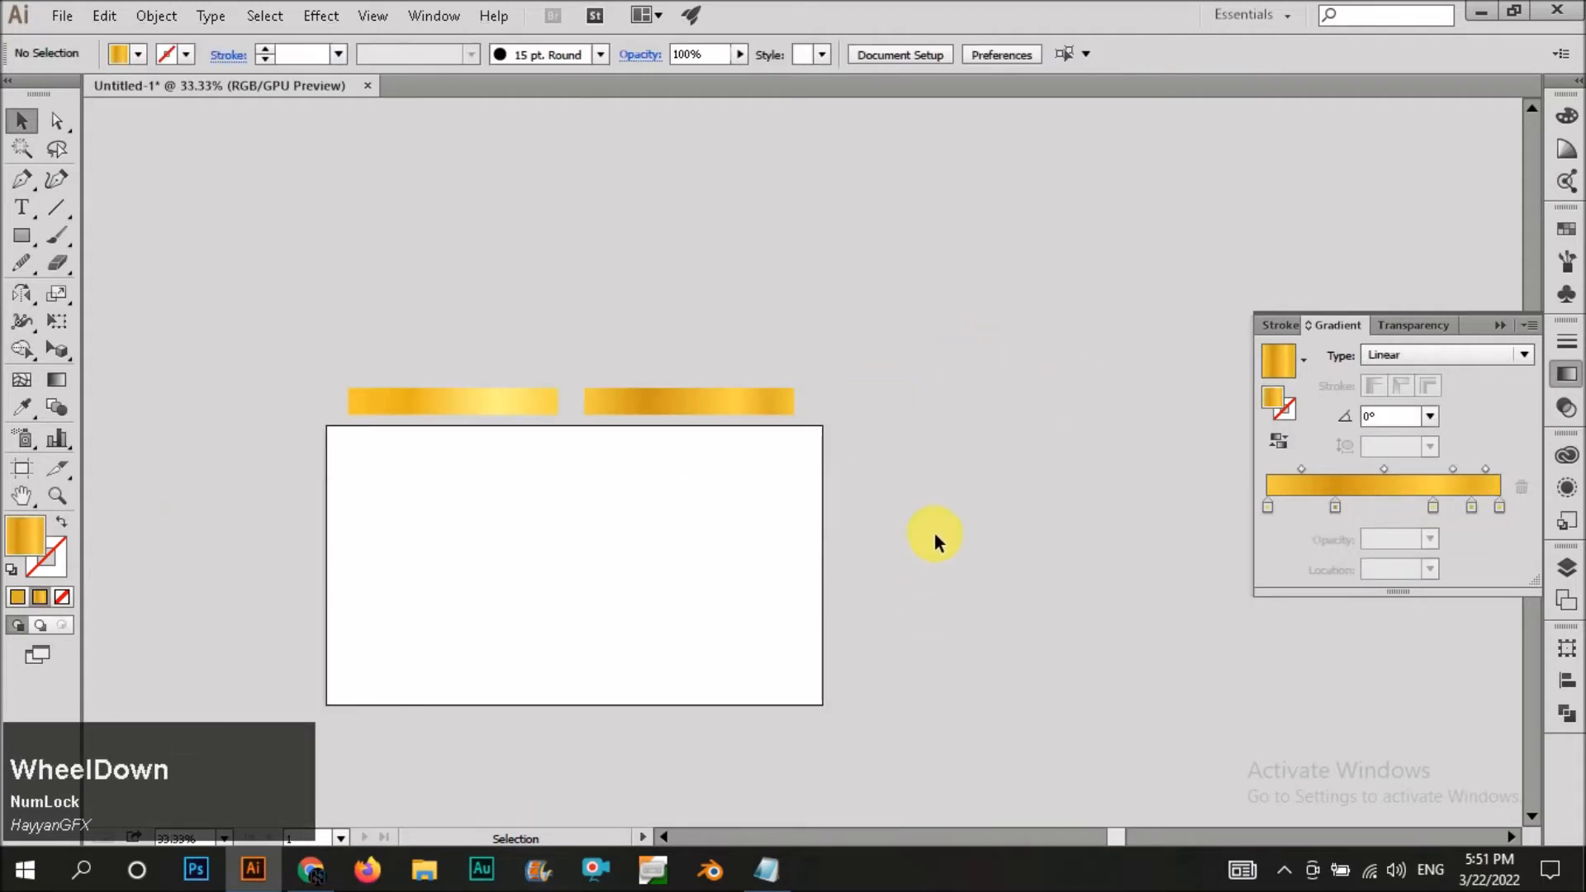
scroll(934, 532, down, 1)
scroll(577, 593, up, 1)
click(1499, 325)
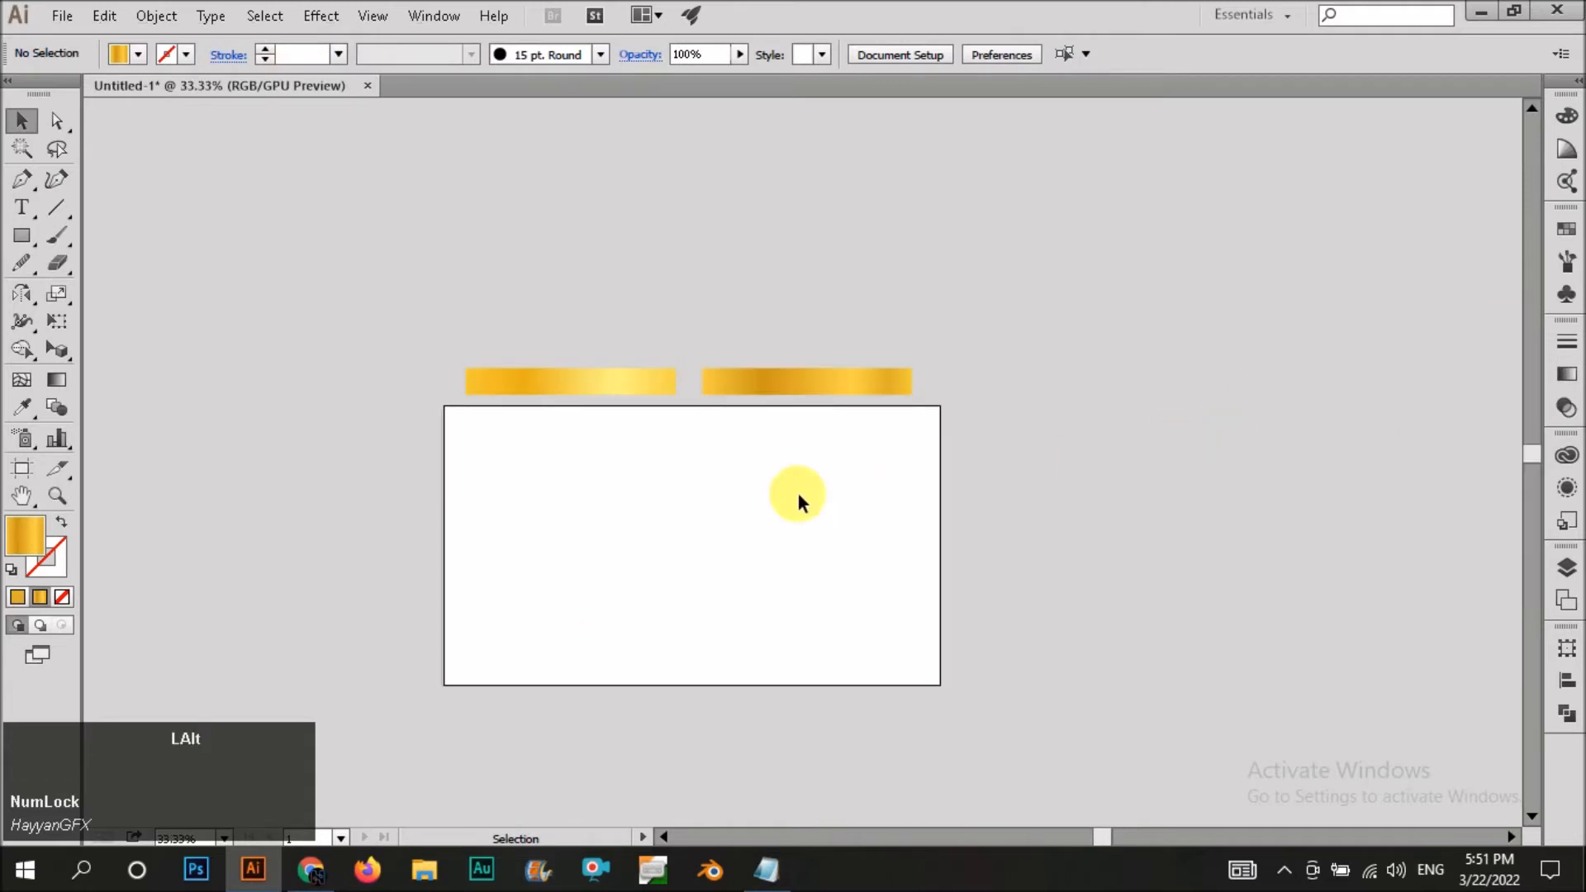
Add the text "gold" on the artboard and select it as an object.
scroll(573, 560, up, 1)
click(23, 208)
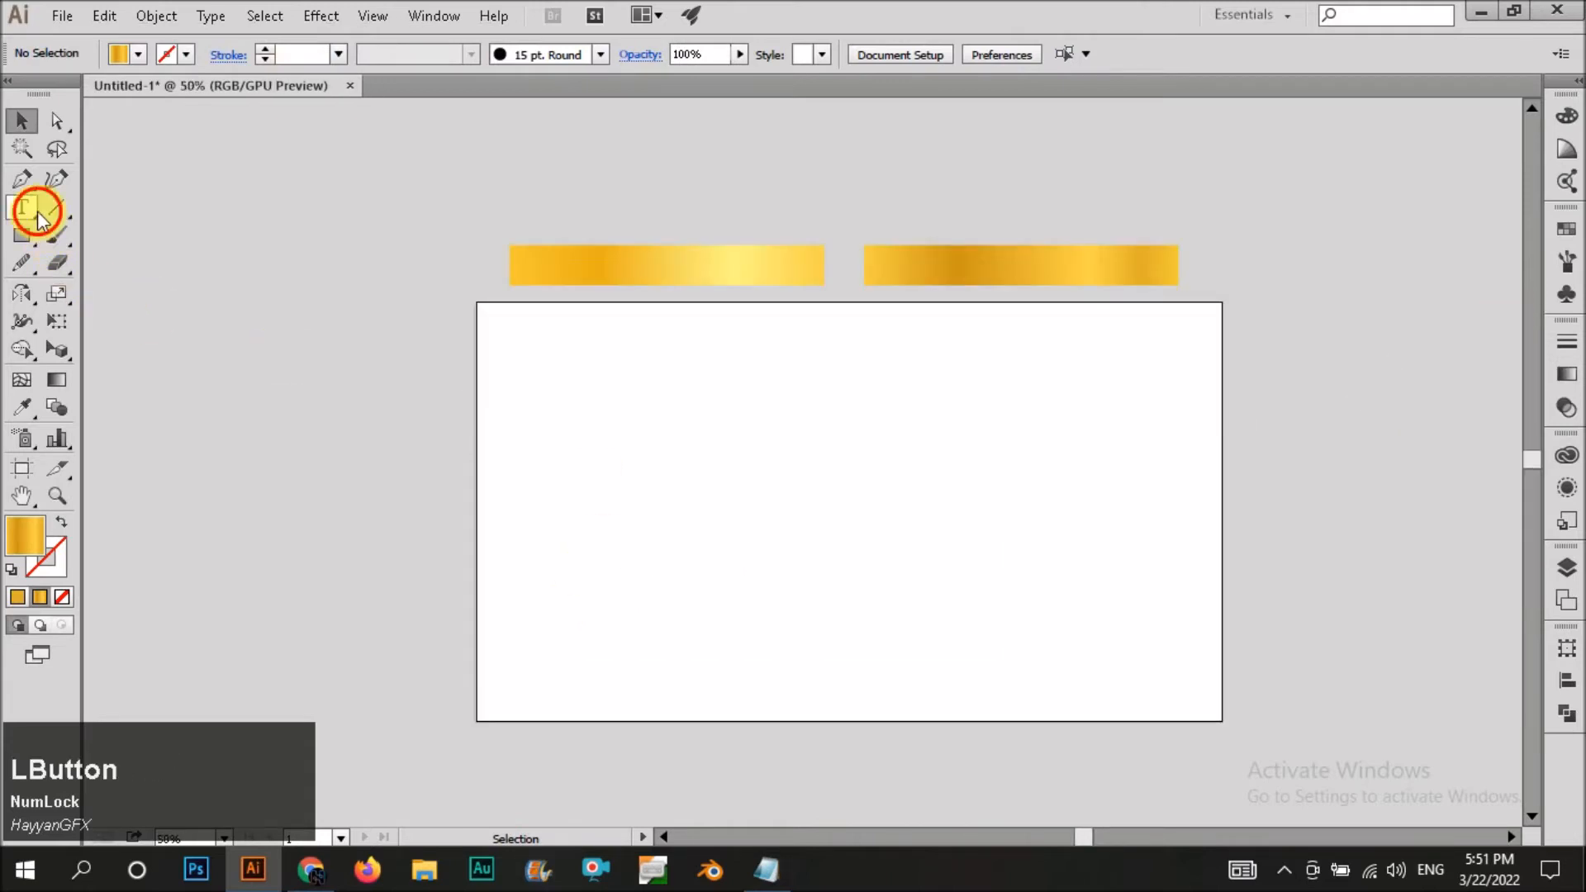
click(690, 516)
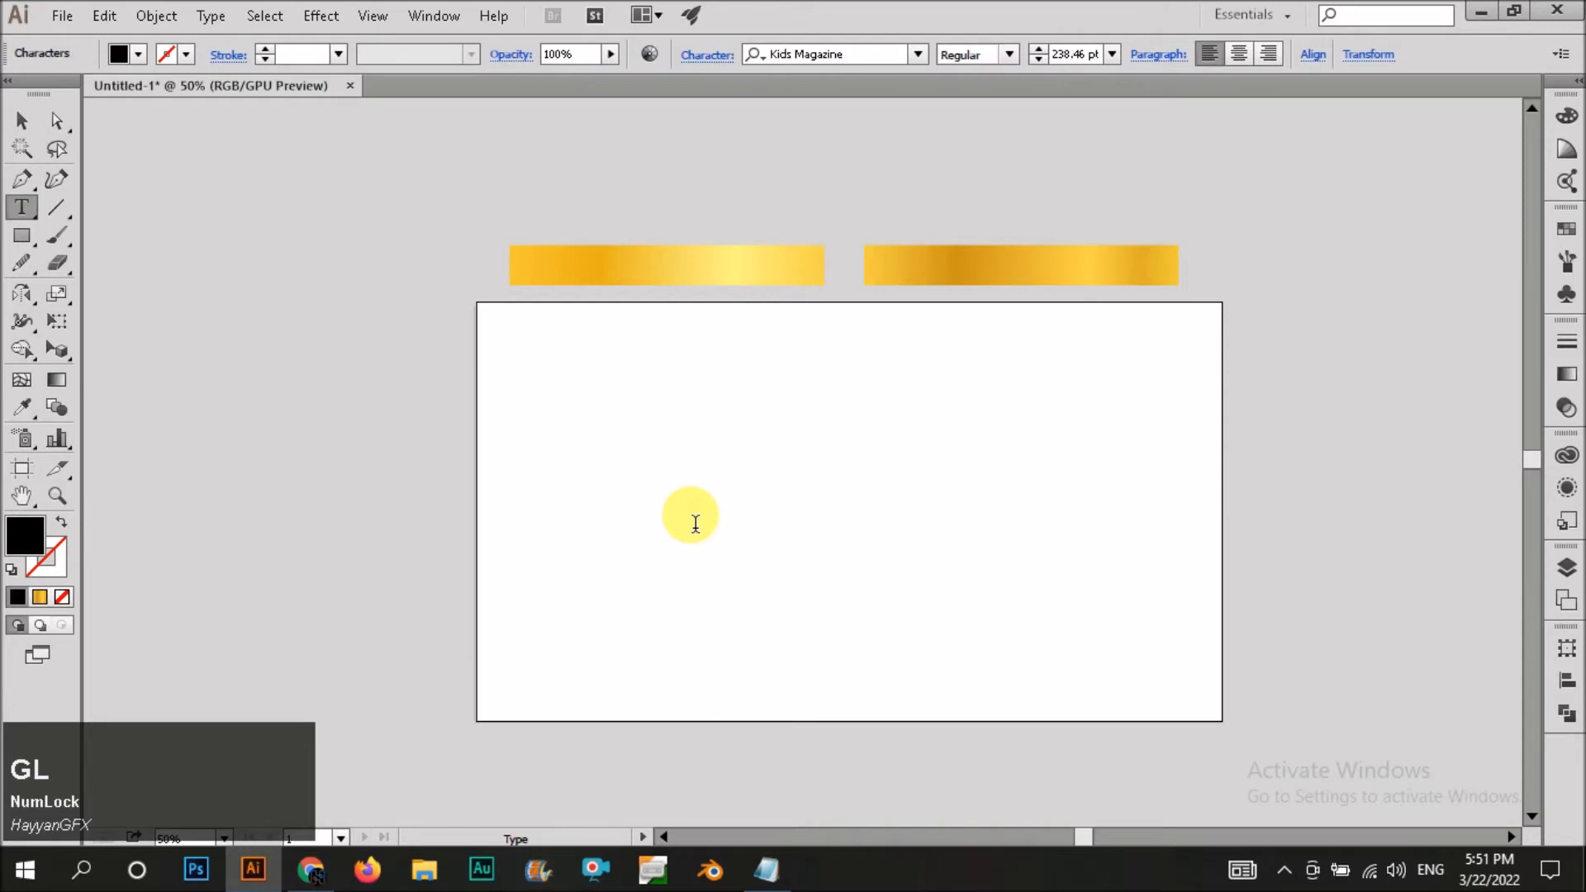
text(glod)
click(23, 124)
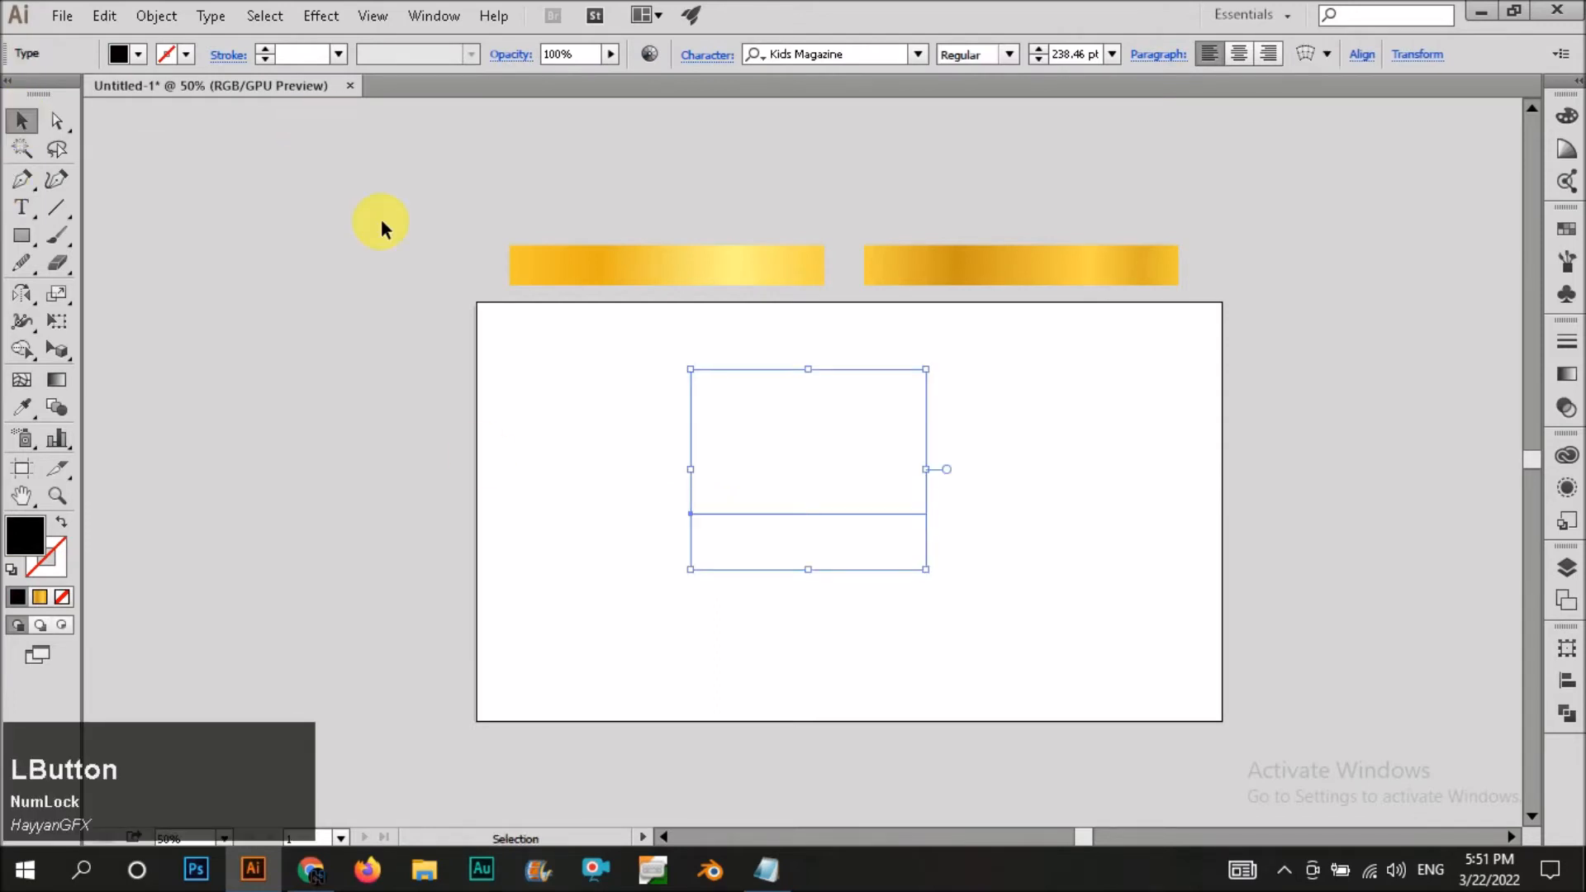
Fill the text with the black swatch and move it off the artboard, beyond its left edge.
key(i)
click(397, 295)
click(140, 52)
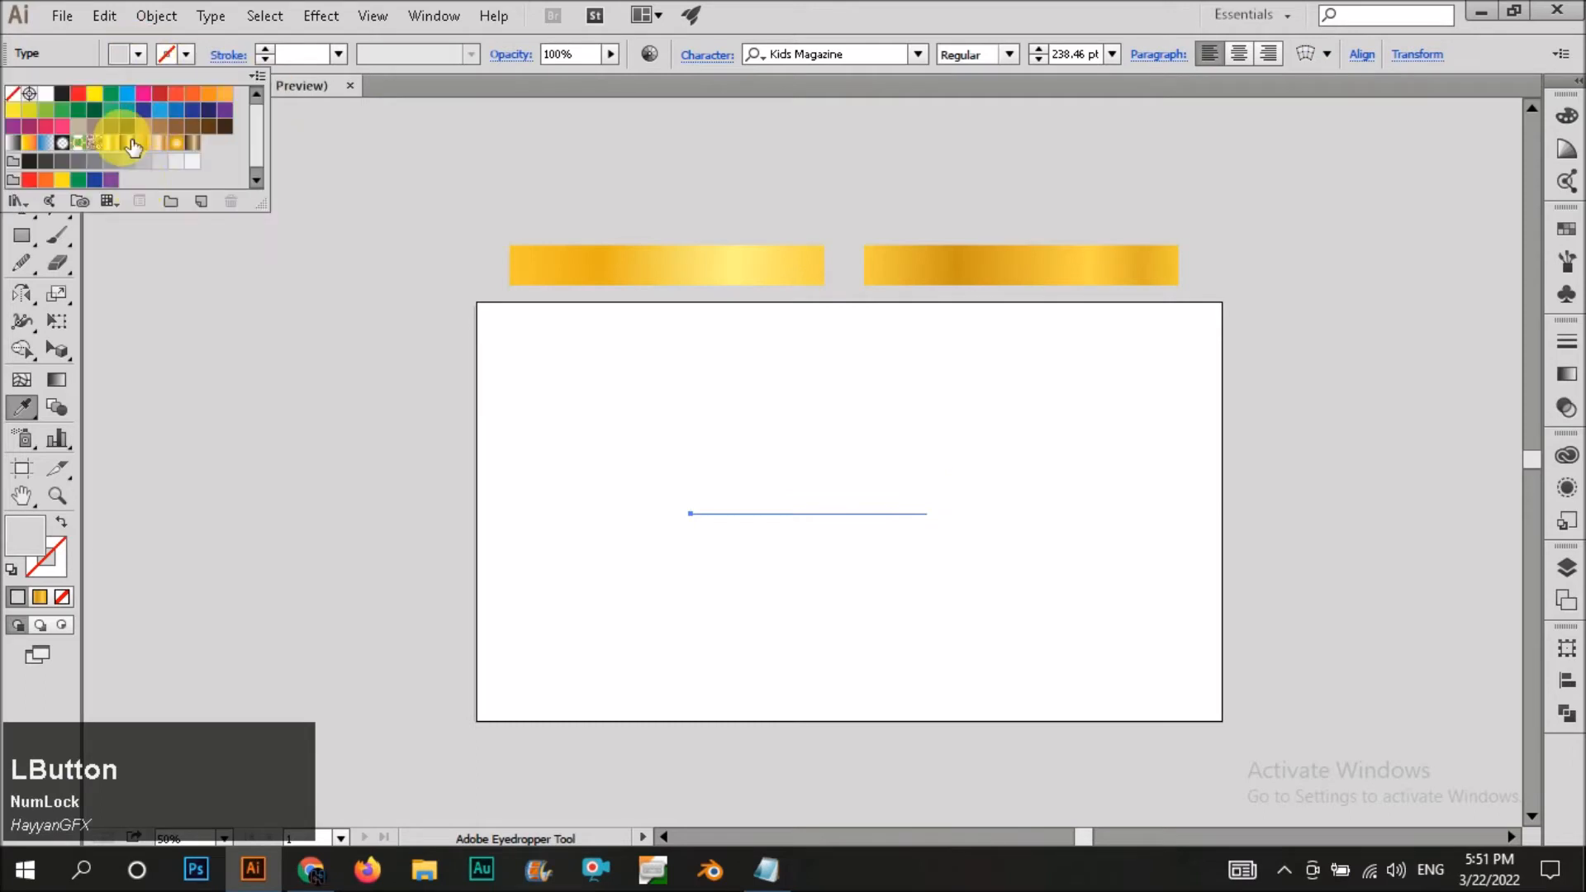
click(79, 94)
click(62, 94)
key(v)
drag(681, 461, 380, 487)
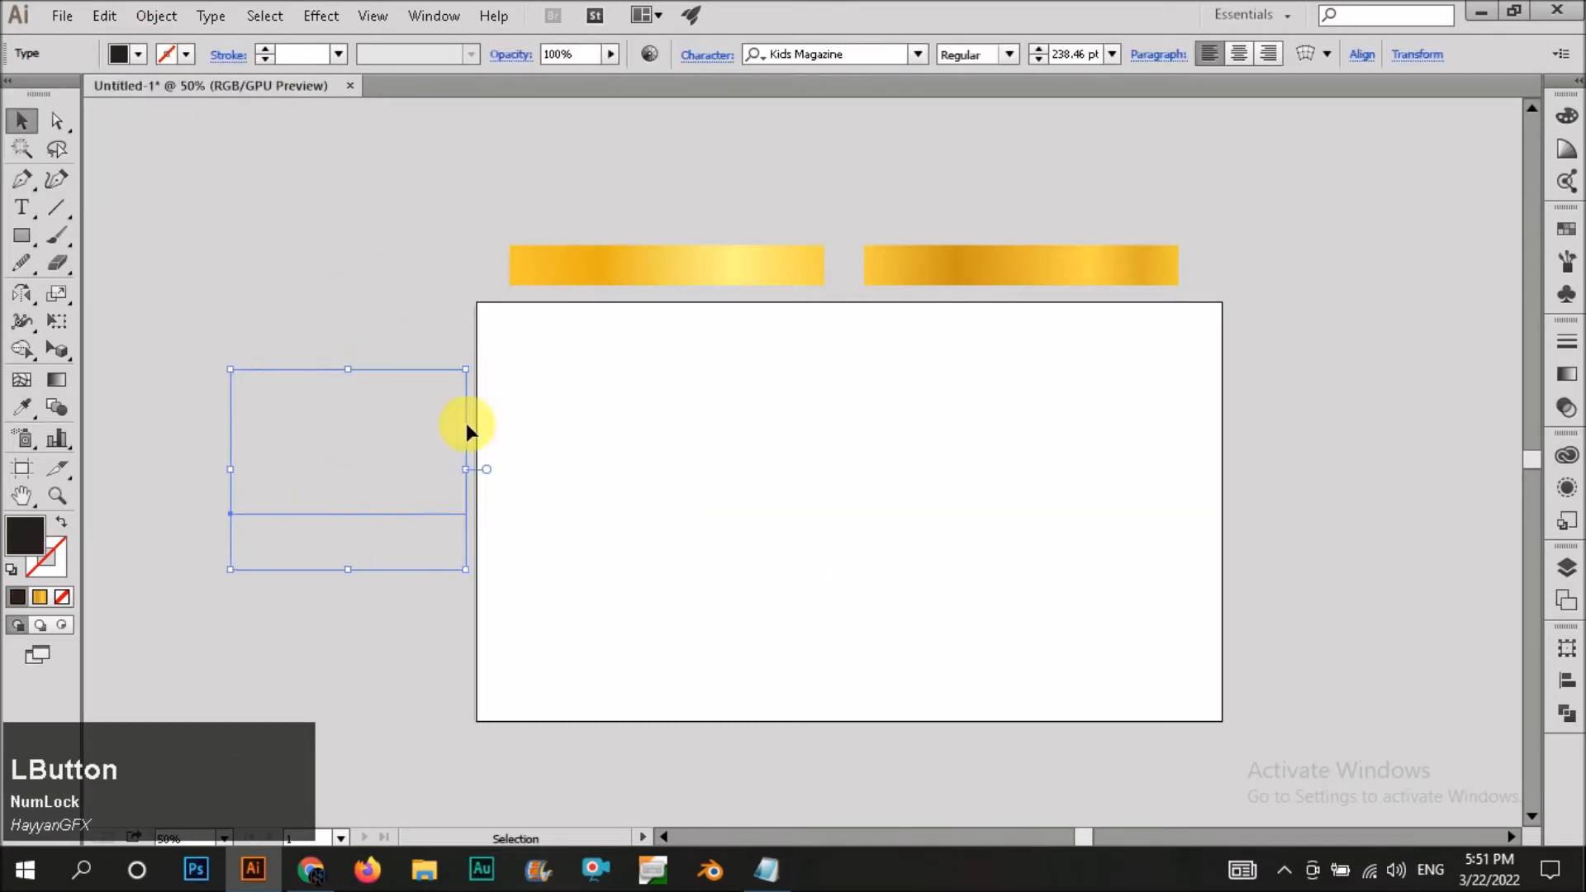
Set the text's font to Raleway Black.
click(832, 55)
text(ra)
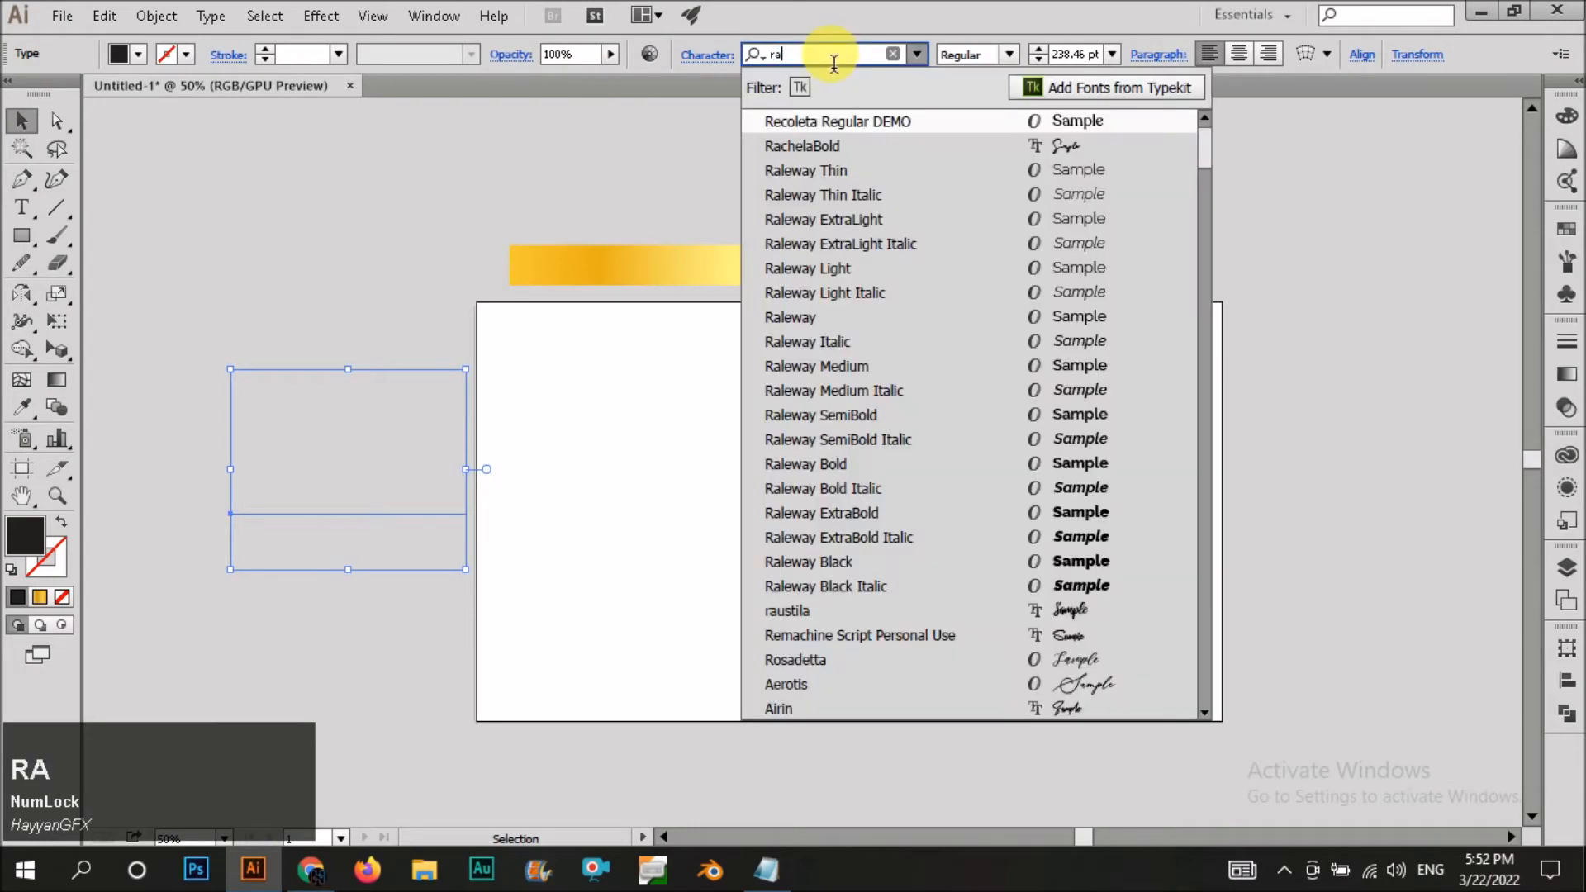
key(Down)
key(Down)
key(Down)
key(Down)
key(Down)
key(Down)
key(Down)
key(Down)
key(Down)
key(Down)
key(Down)
key(Down)
key(Down)
key(Down)
key(Down)
key(Down)
key(Down)
key(Down)
key(Down)
key(Up)
key(Return)
Convert the text to uppercase, move it to the middle of the artboard and deselect it.
key(alt+t)
key(c)
key(u)
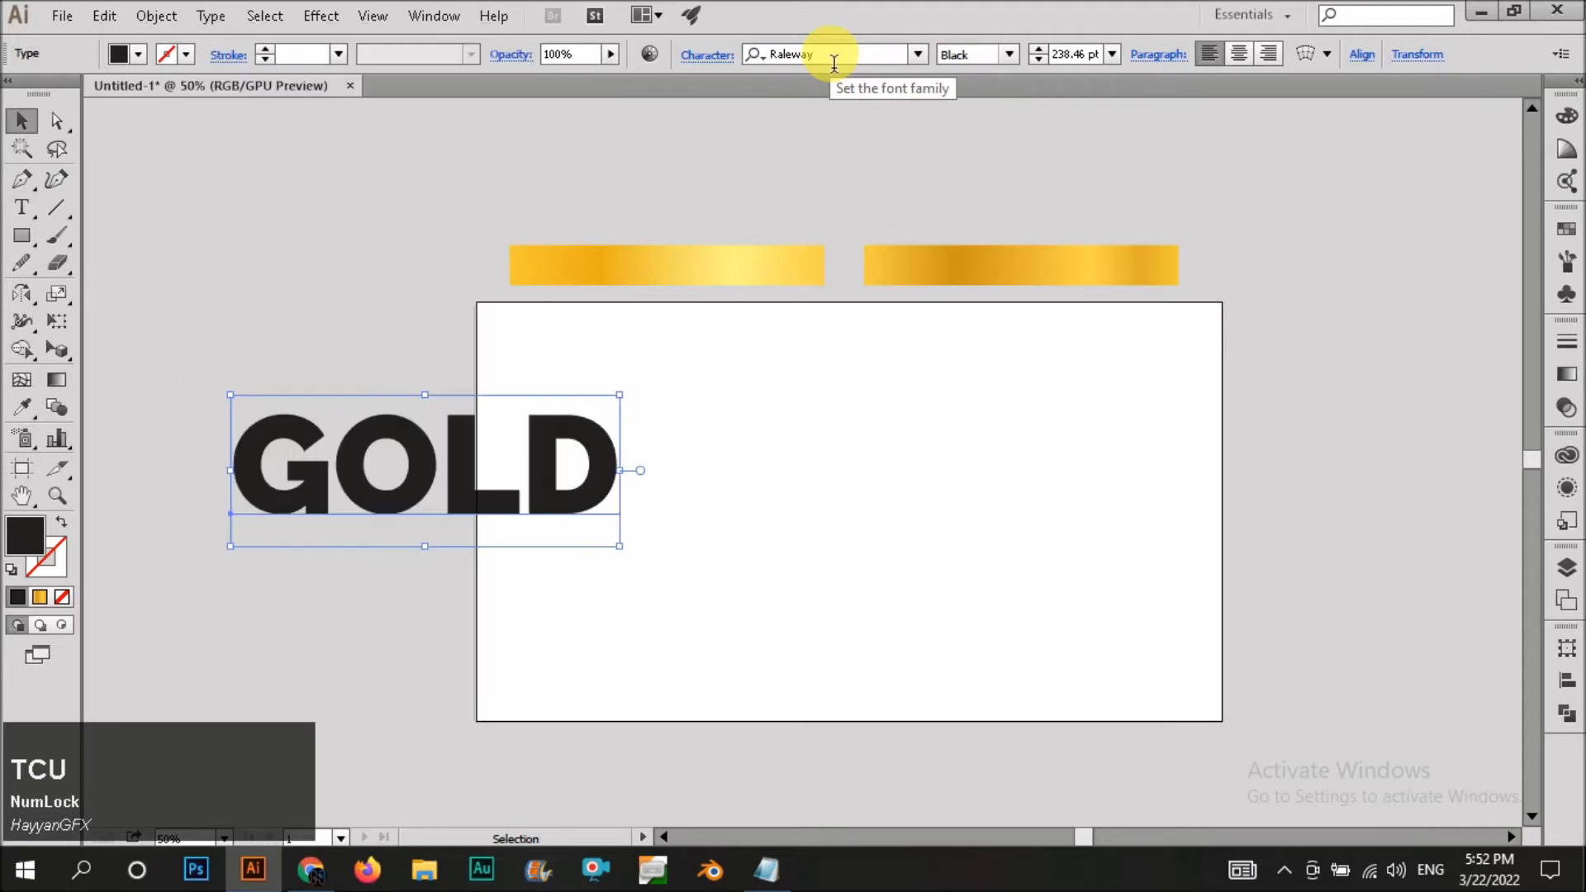
drag(499, 485, 900, 482)
click(1053, 545)
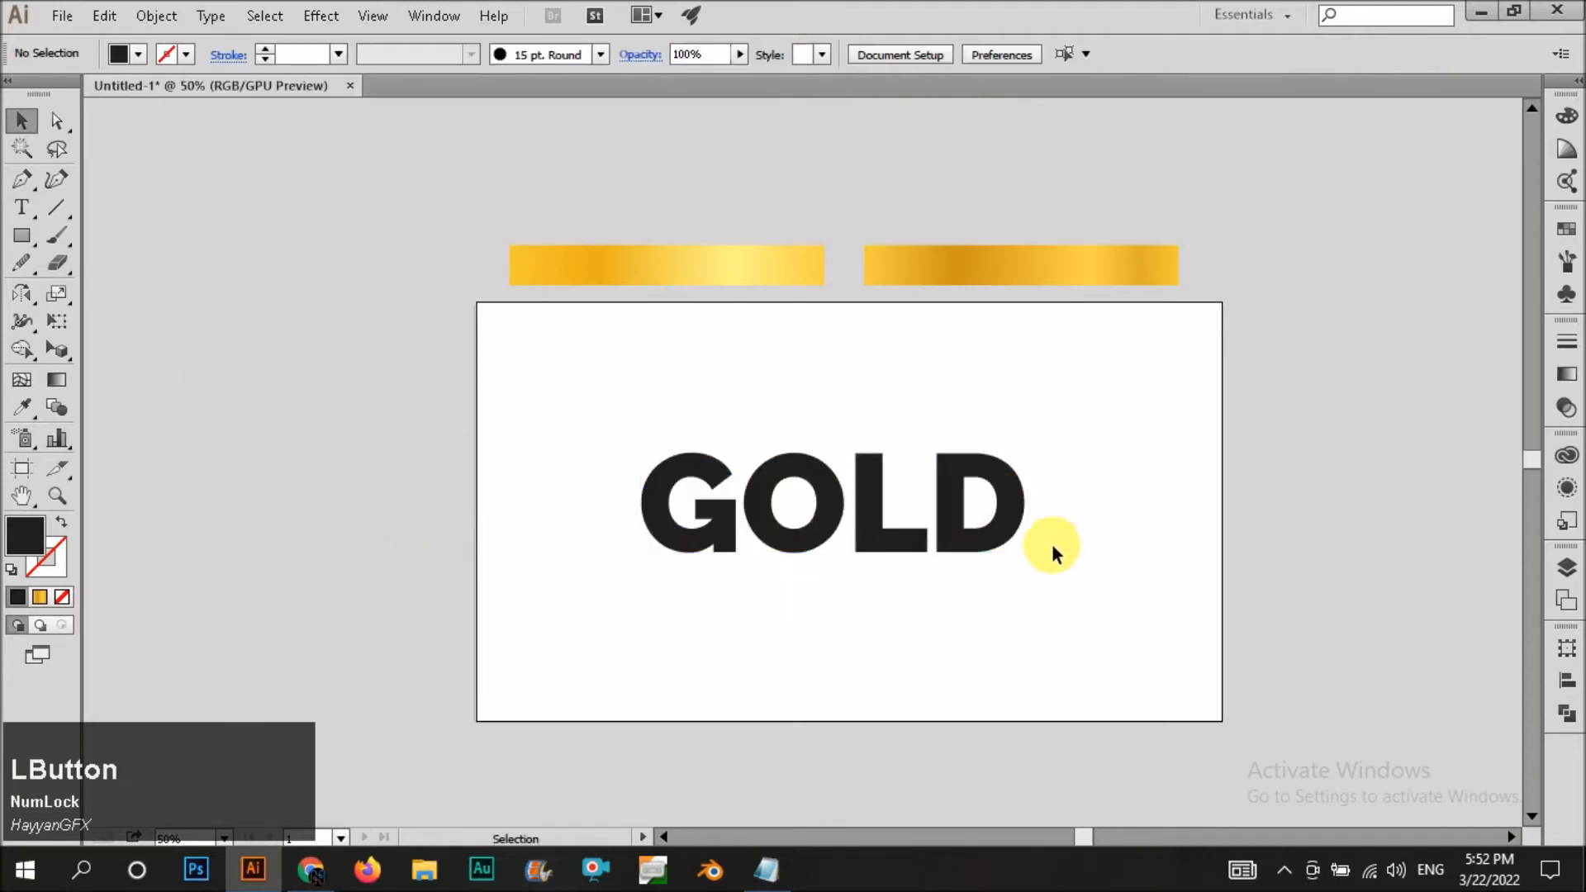
Recolor the GOLD text with the light grey sampled from the canvas outside the artboard, and deselect it.
click(928, 535)
key(i)
click(436, 225)
key(v)
click(326, 269)
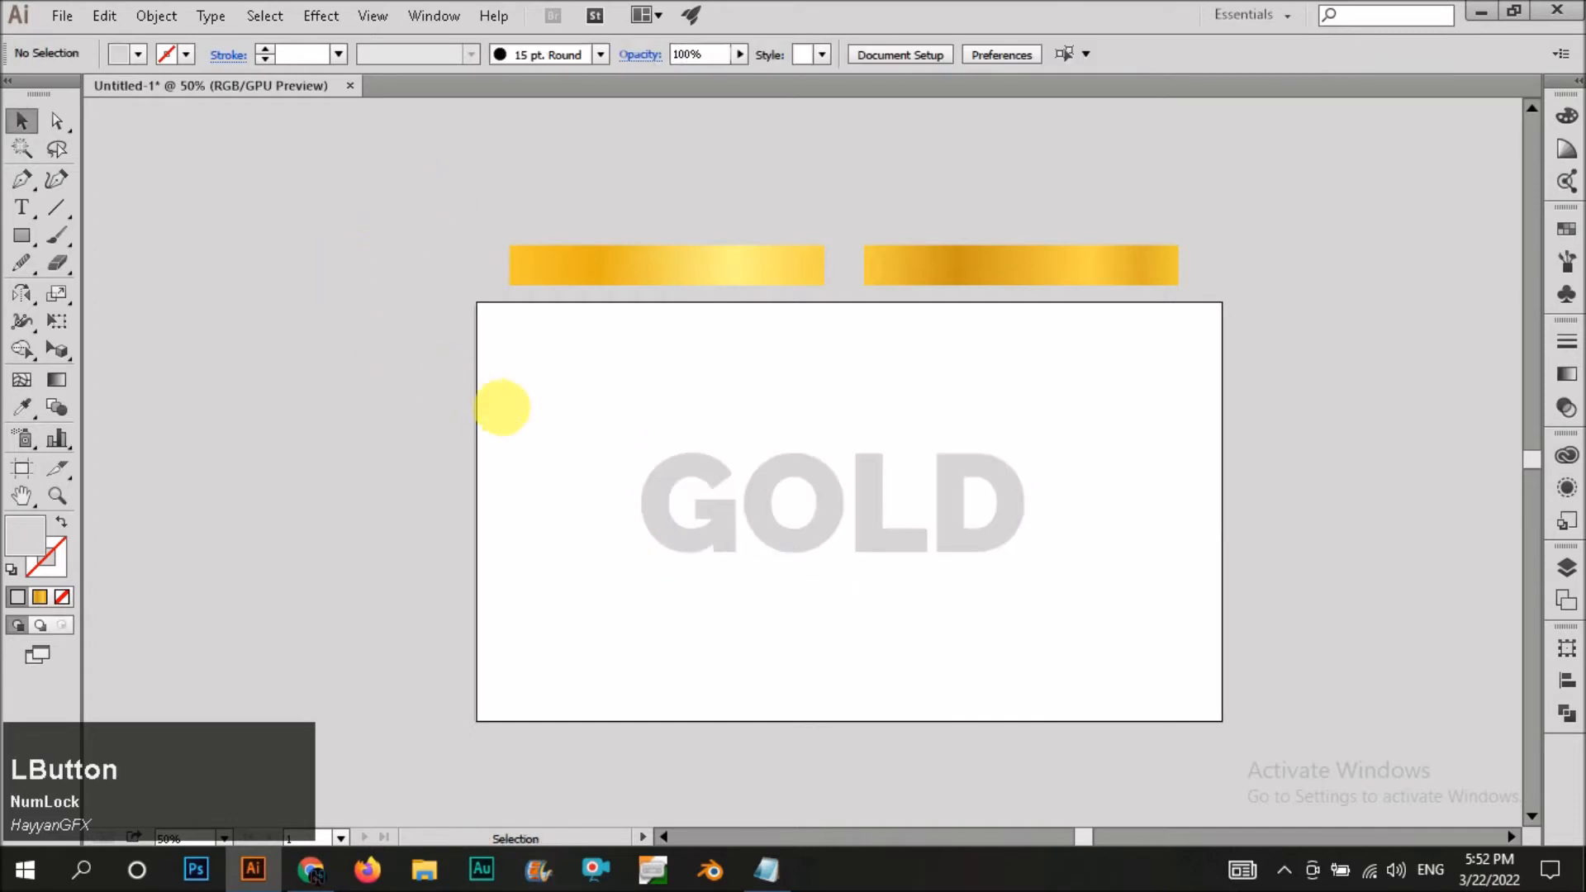
Draw a rectangle covering the whole artboard and fill it with the black swatch.
key(m)
drag(484, 309, 1218, 719)
key(v)
scroll(1181, 723, up, 1)
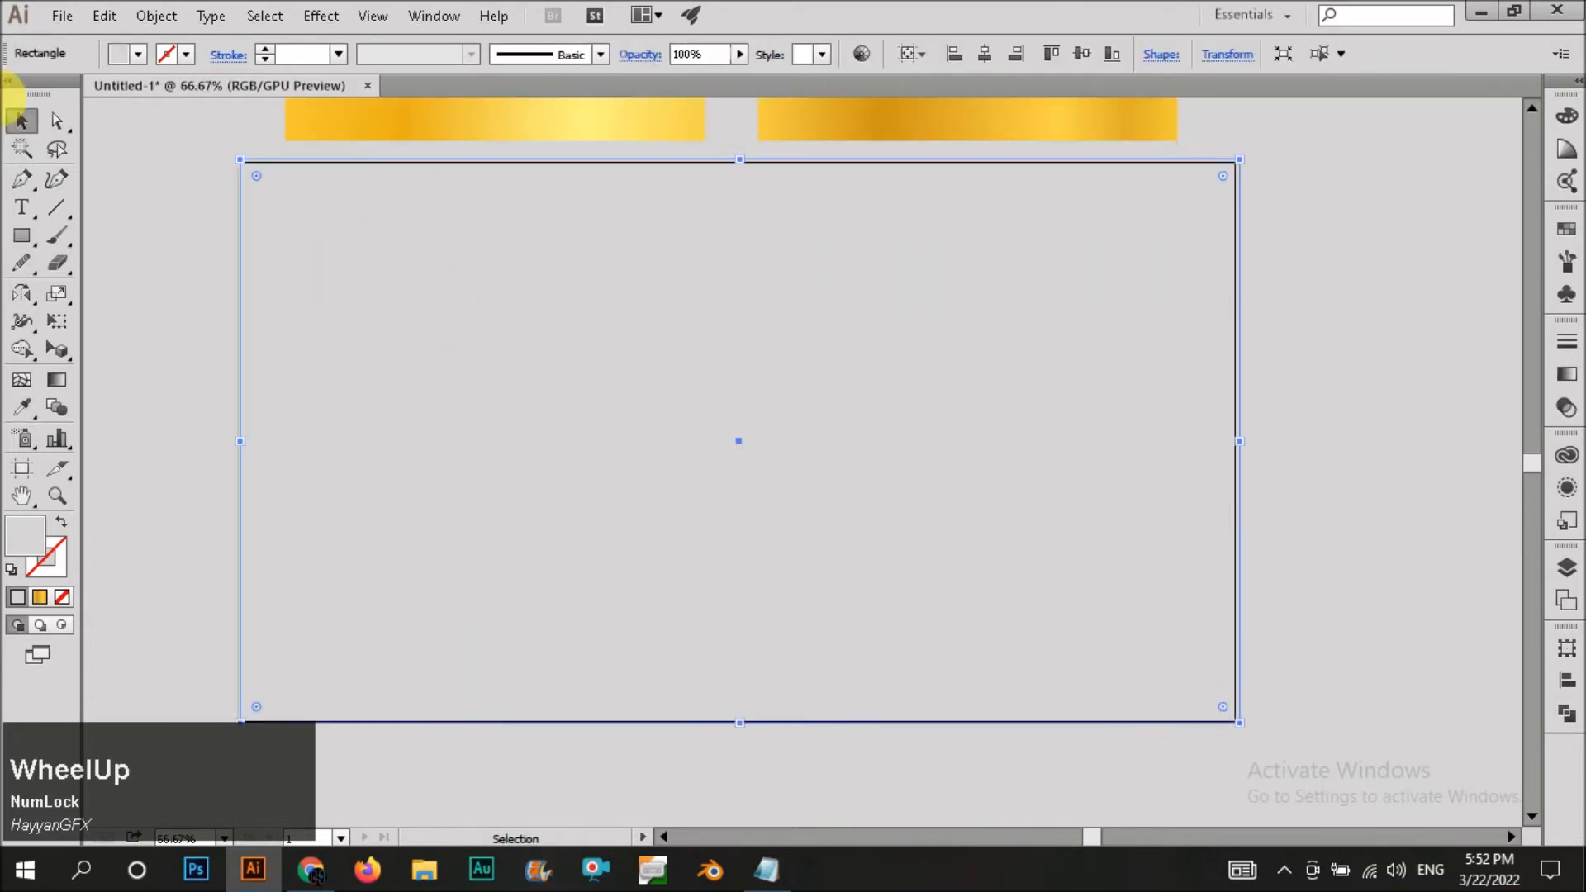
click(118, 53)
click(62, 94)
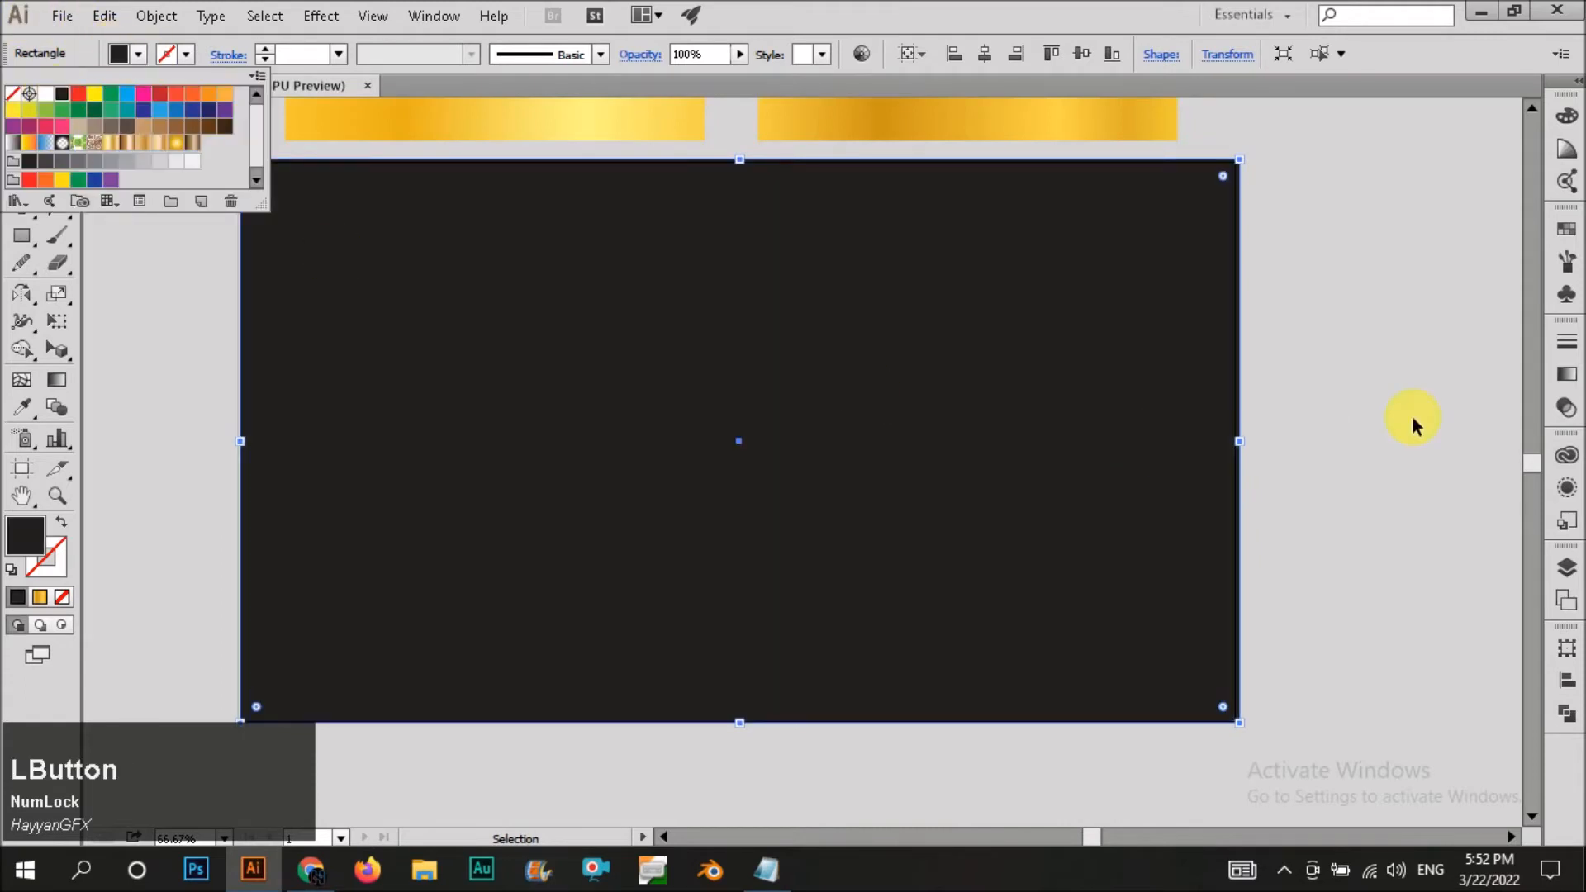
Apply a linear black-to-gold gradient to the background rectangle, removing the intermediate stops.
click(1562, 385)
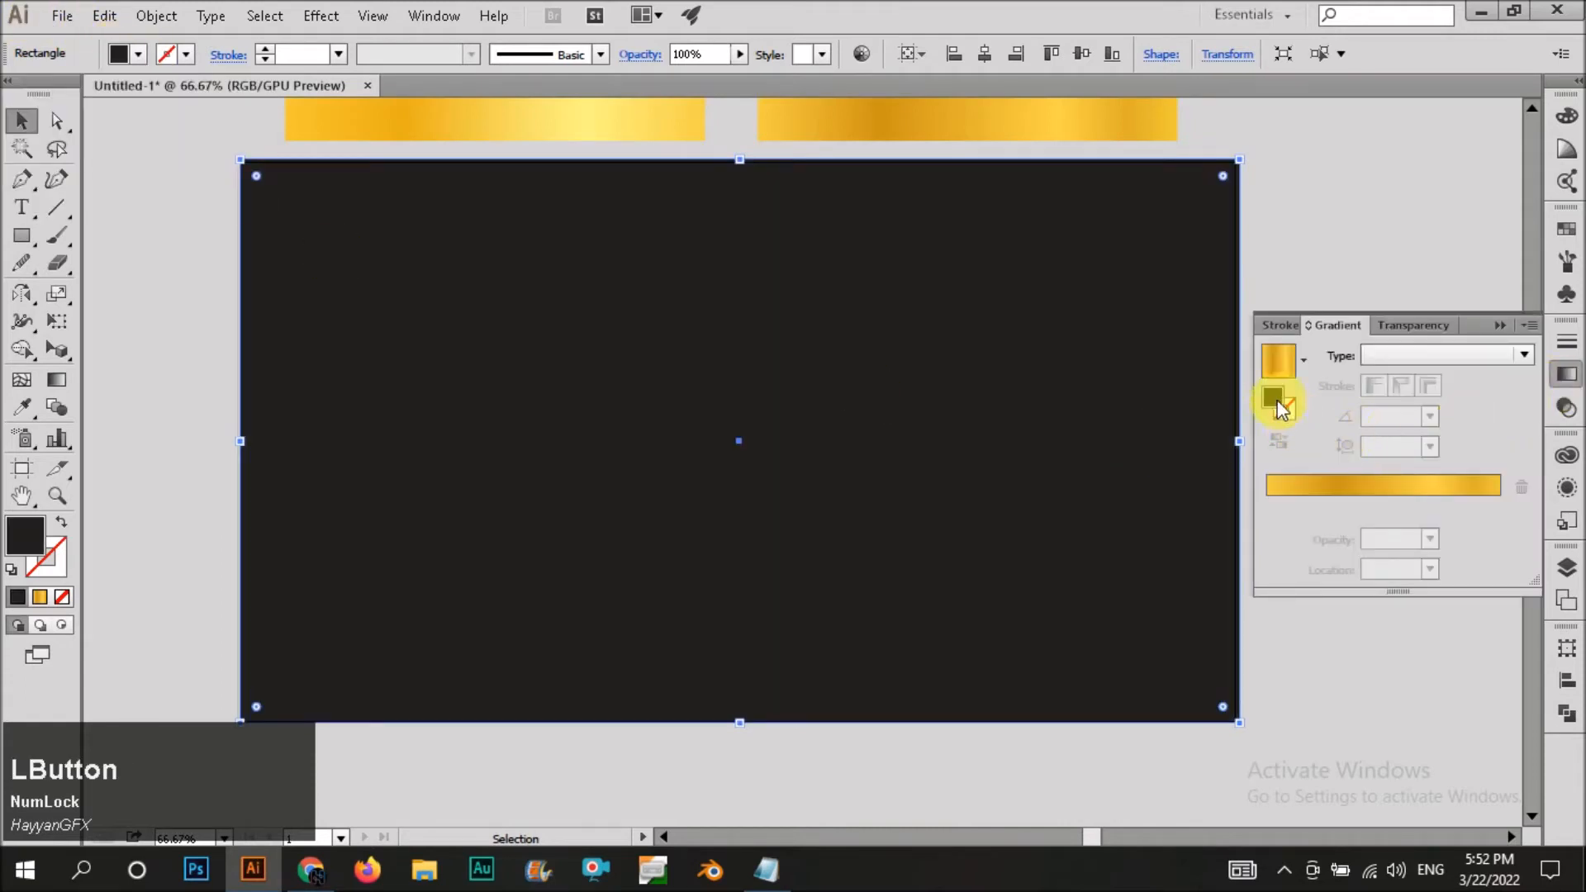
click(1274, 505)
drag(1353, 566, 1355, 568)
drag(1434, 505, 1475, 564)
drag(1273, 506, 1268, 506)
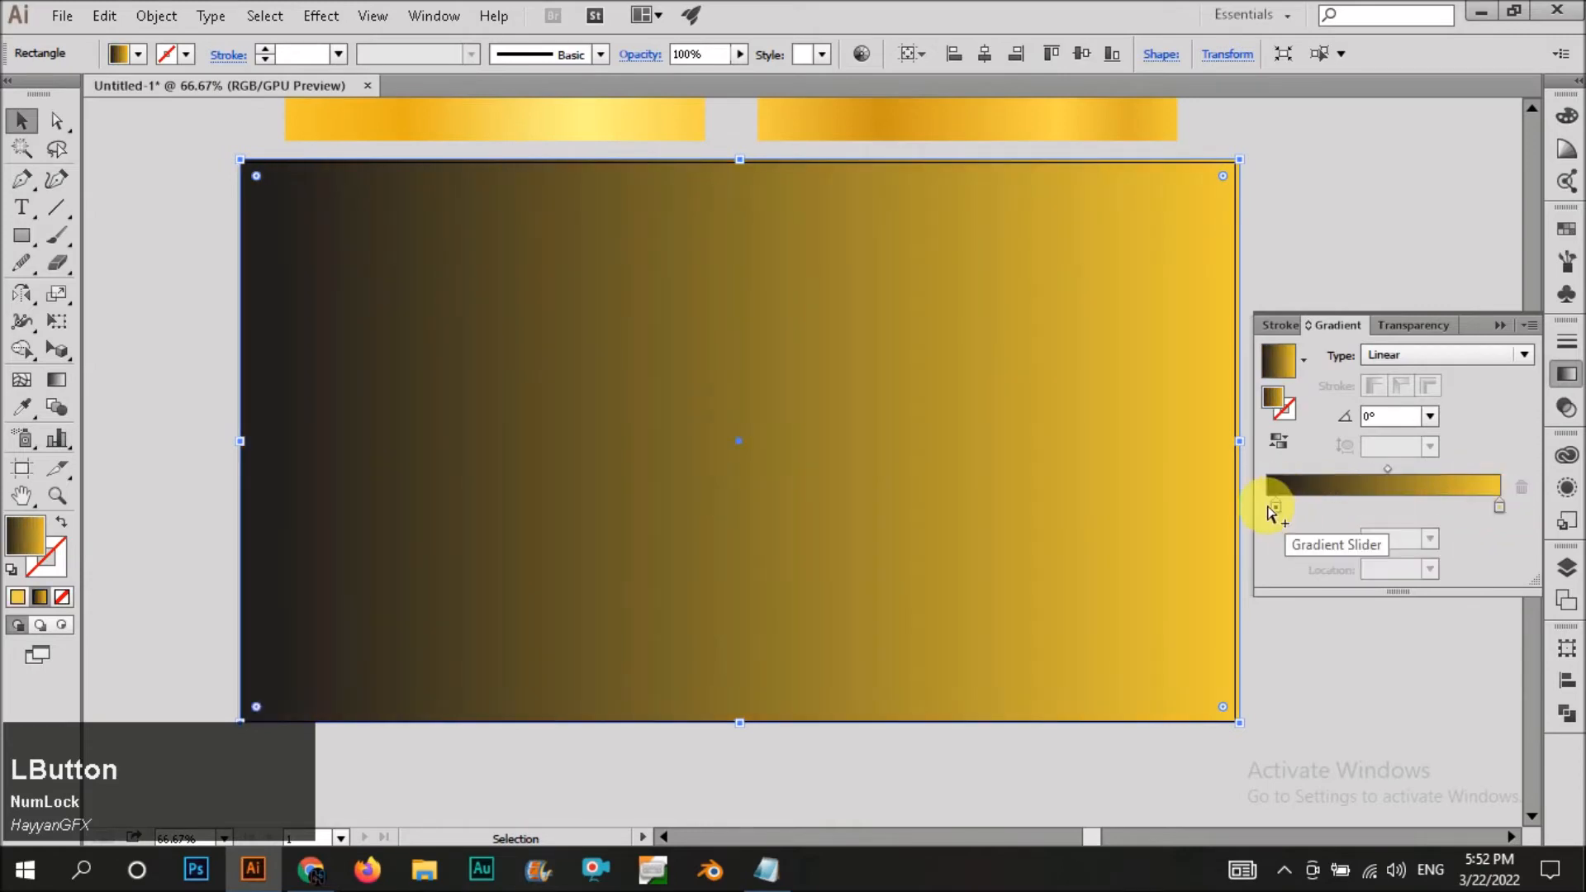
Set the end stop of the background gradient to pure black (R 0, G 0, B 0).
double_click(1499, 506)
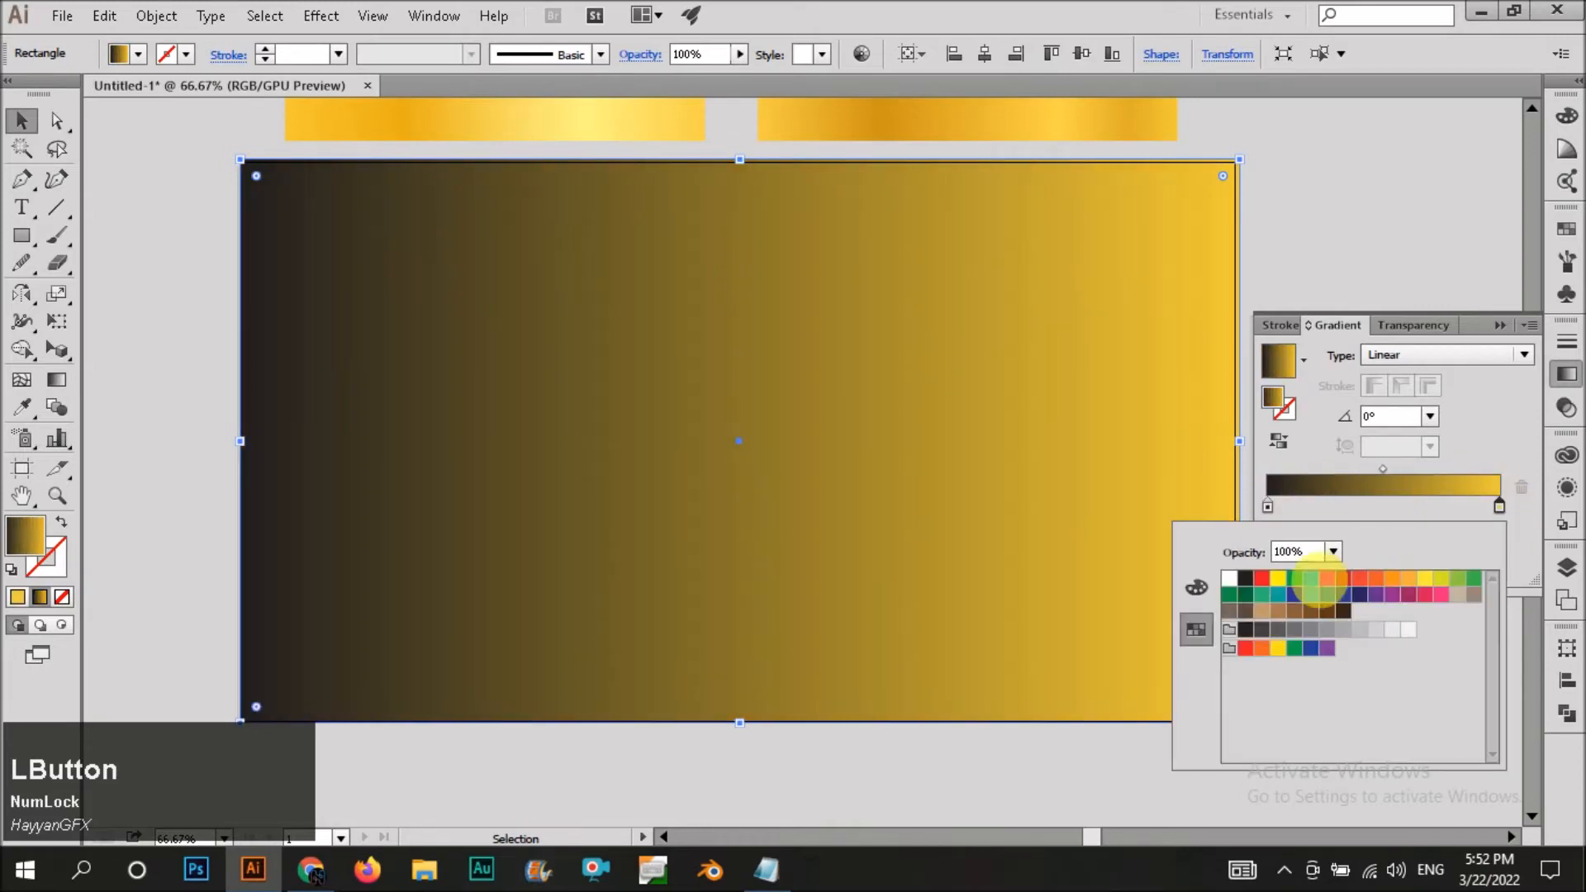
click(1231, 579)
click(1209, 596)
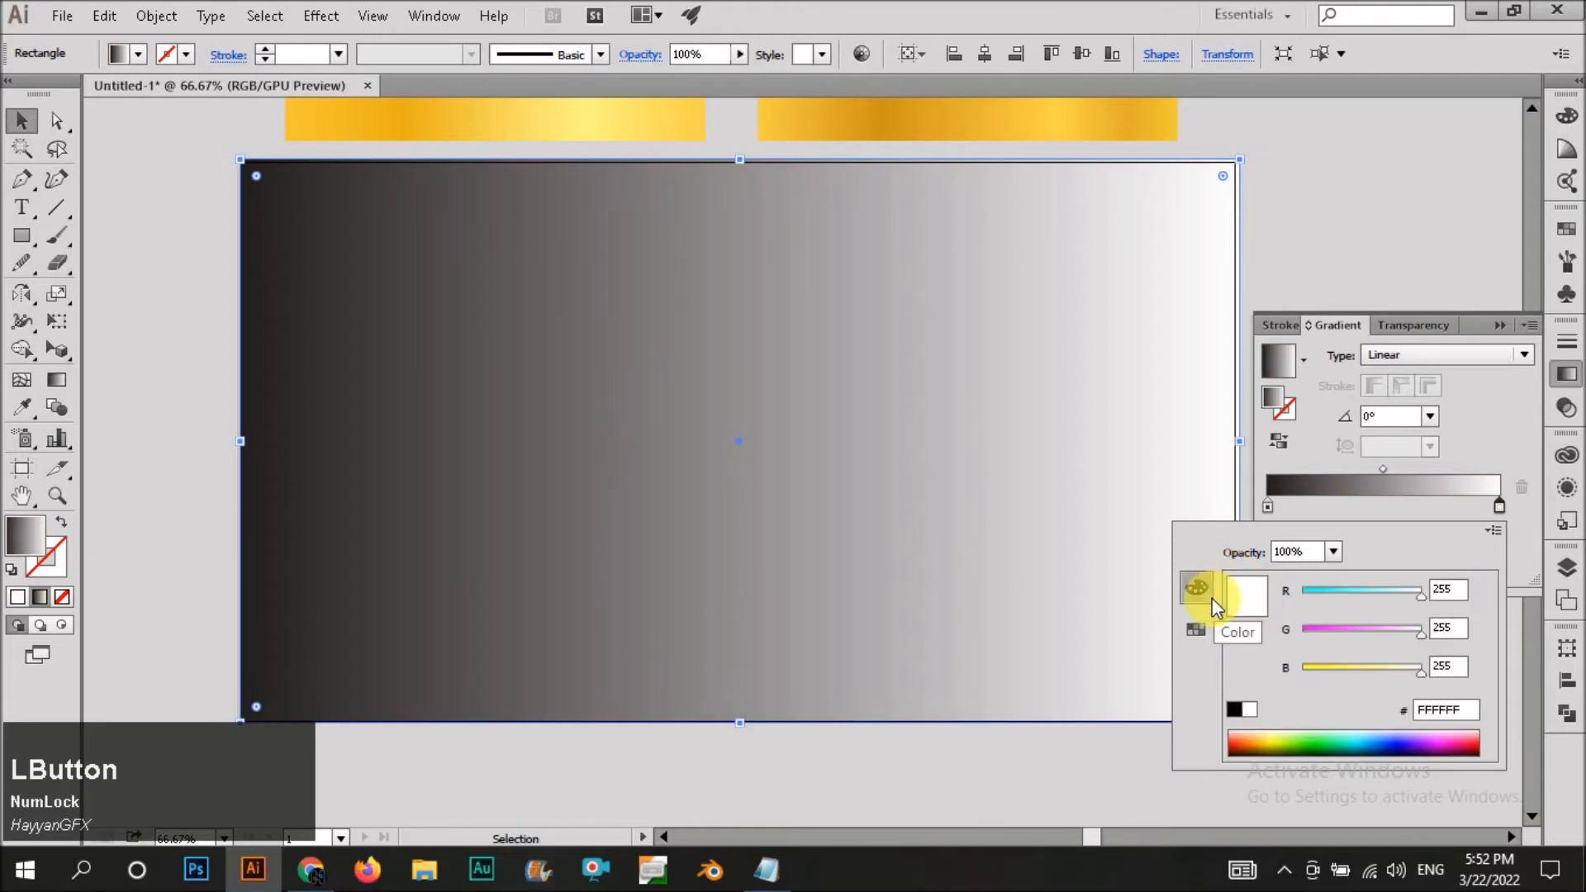
click(1305, 593)
click(1304, 632)
click(1233, 709)
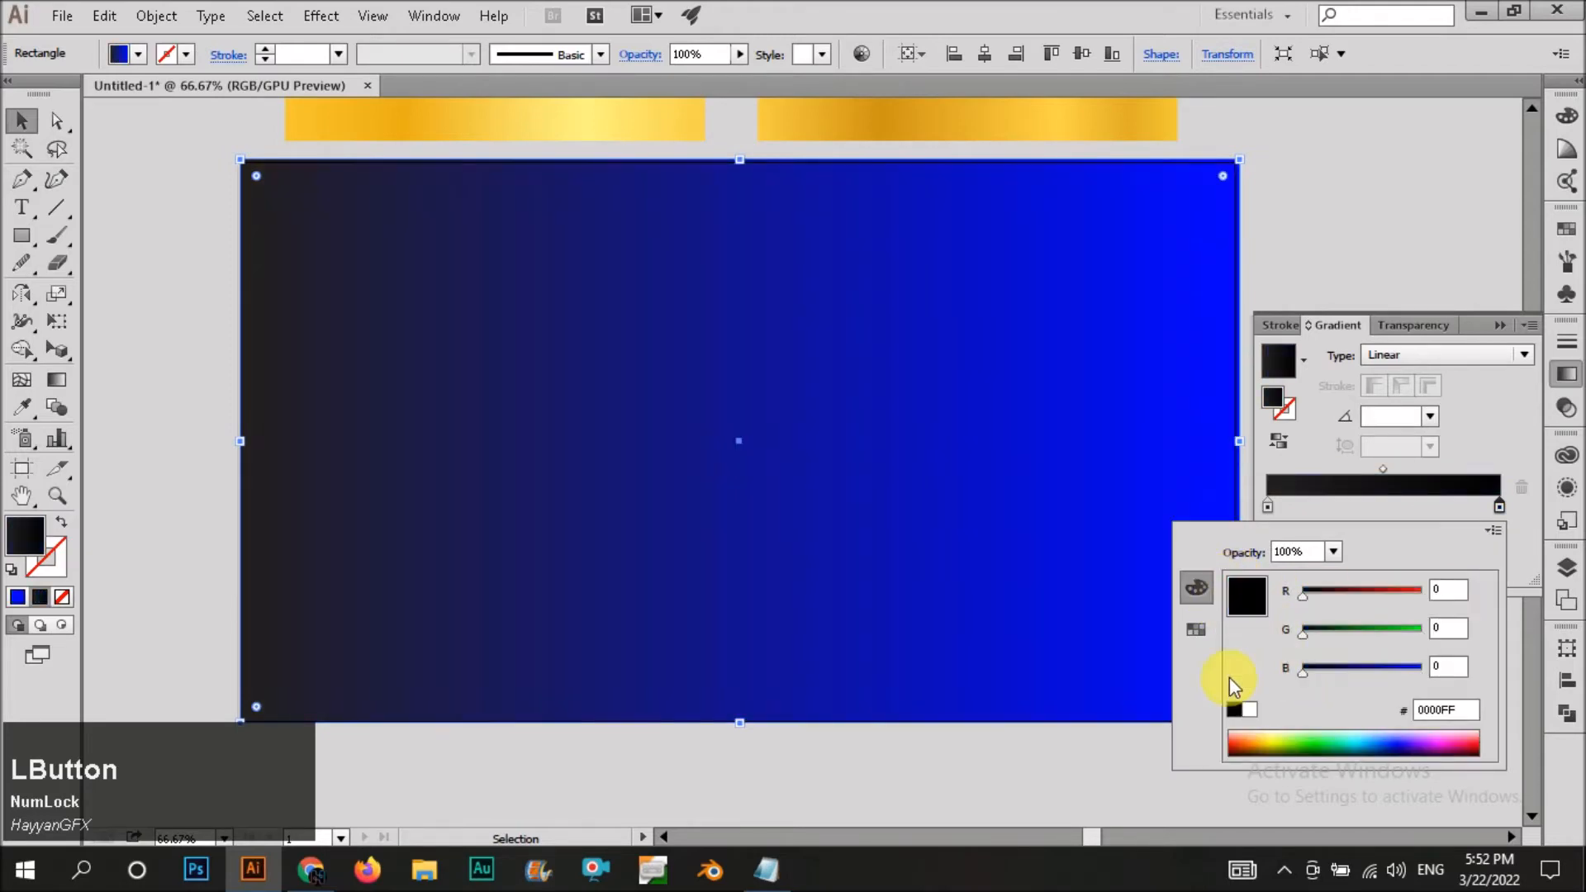
Change the background gradient to Radial and run it straight down from the rectangle's top edge at -90°.
click(1407, 357)
click(1402, 406)
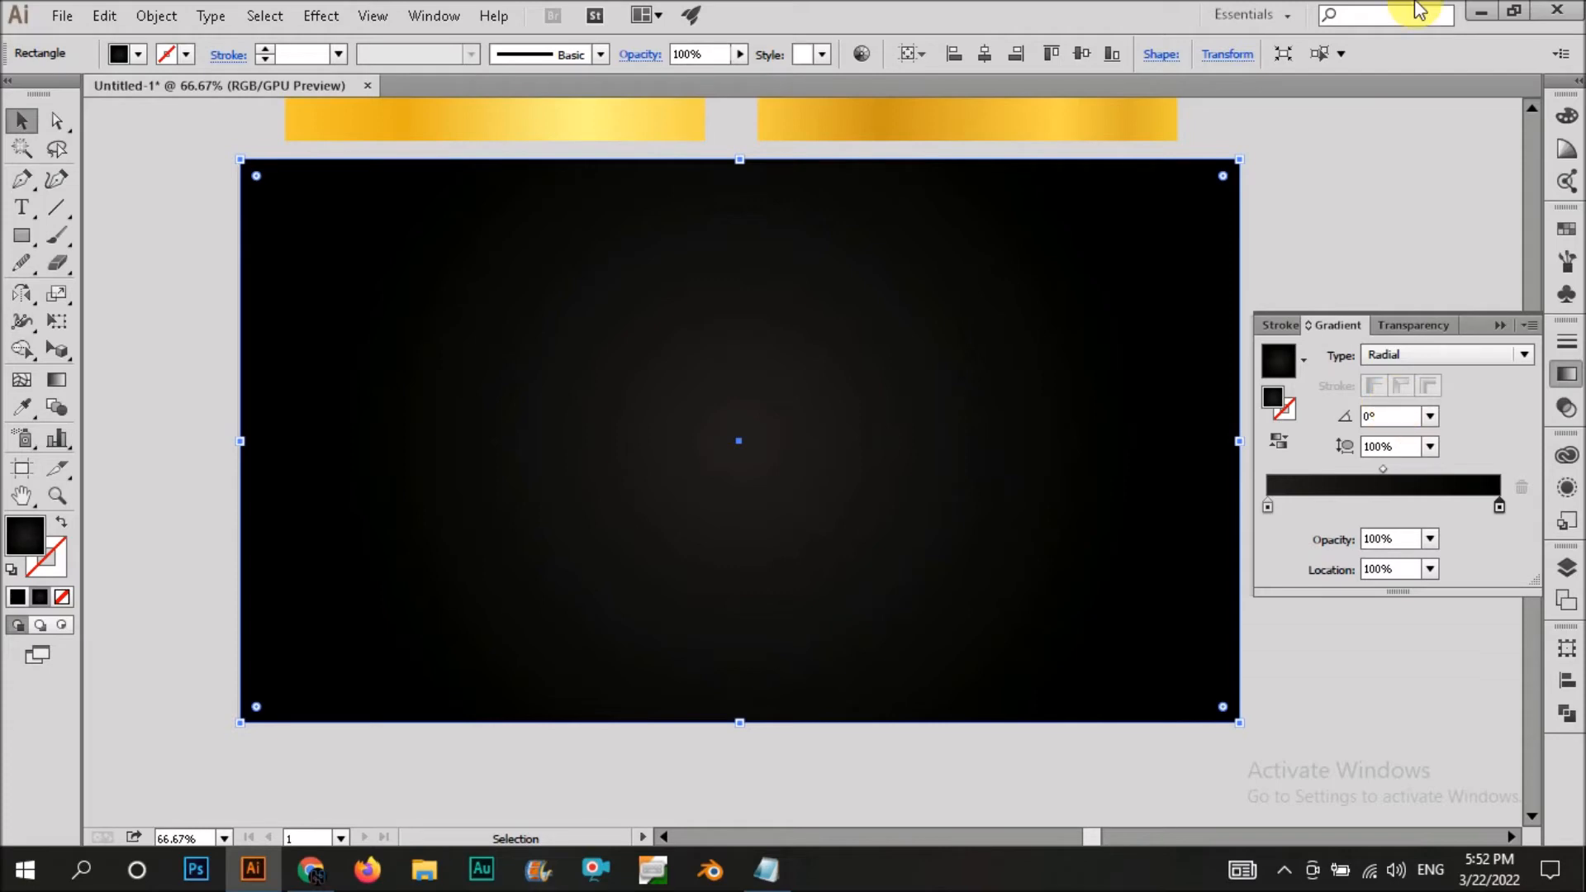
key(g)
drag(934, 326, 507, 676)
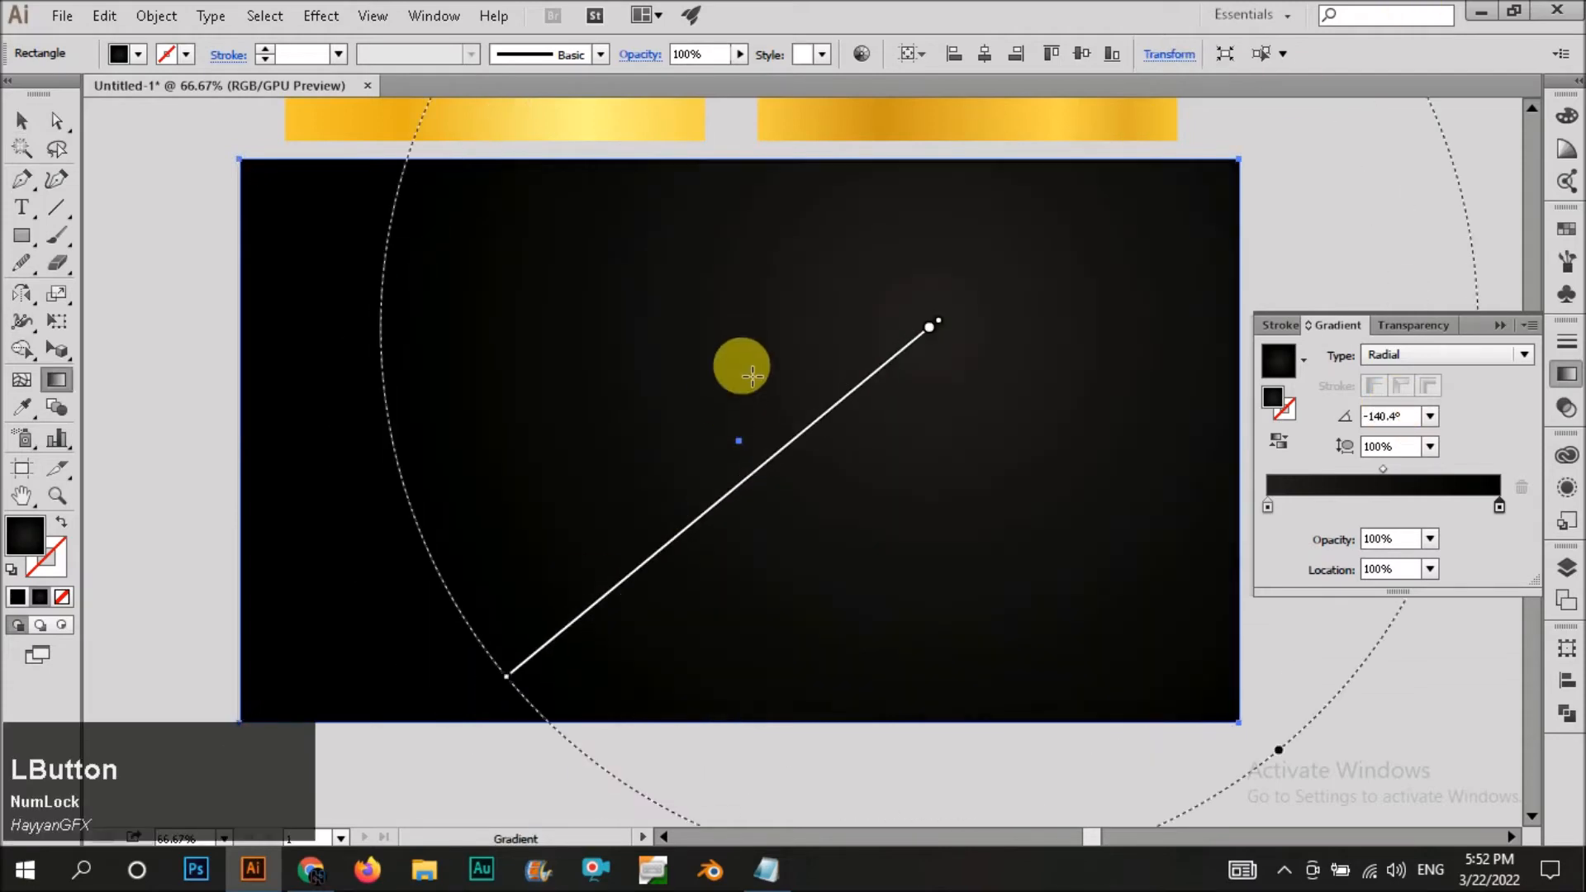
drag(725, 160, 726, 686)
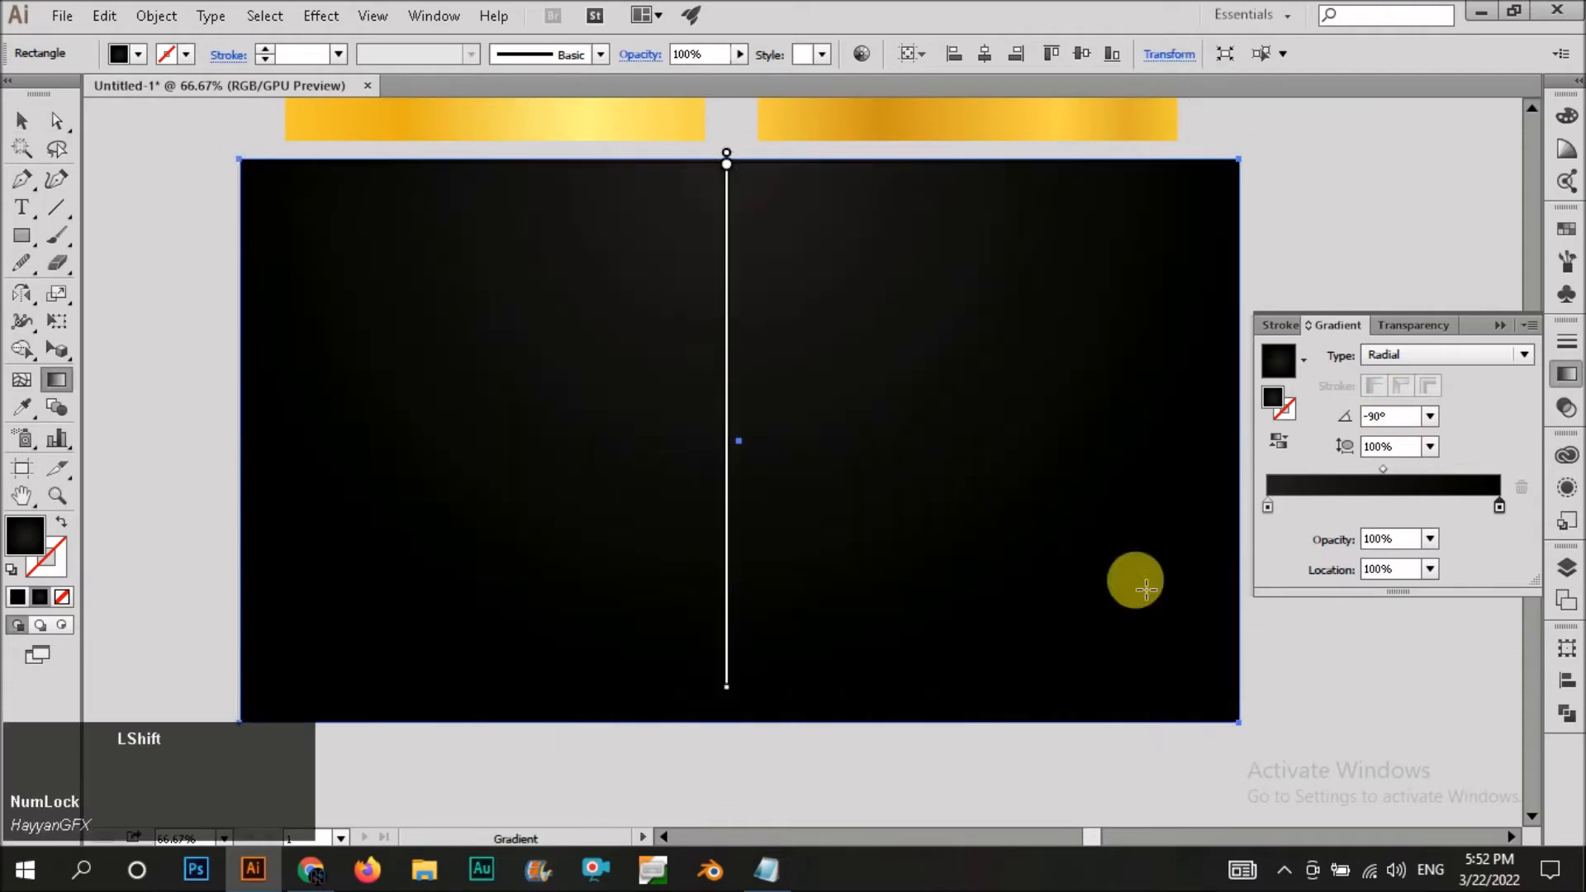
Tint the gradient's starting stop dark brown with red 54 and green 41, and raise its blue slightly.
double_click(1268, 506)
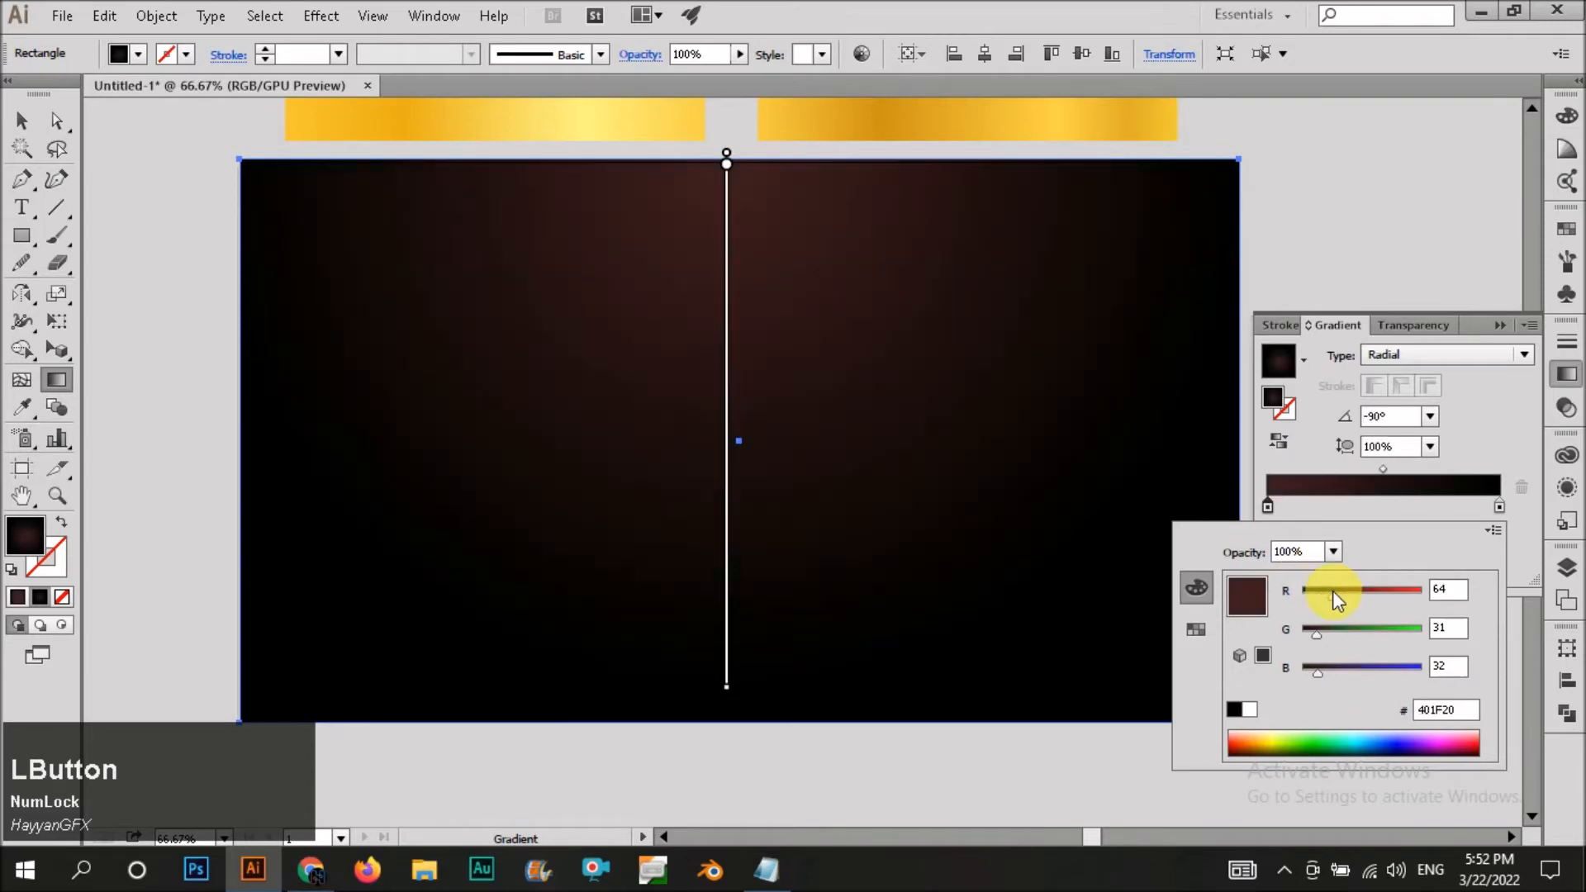
drag(1323, 624, 1327, 593)
click(1323, 668)
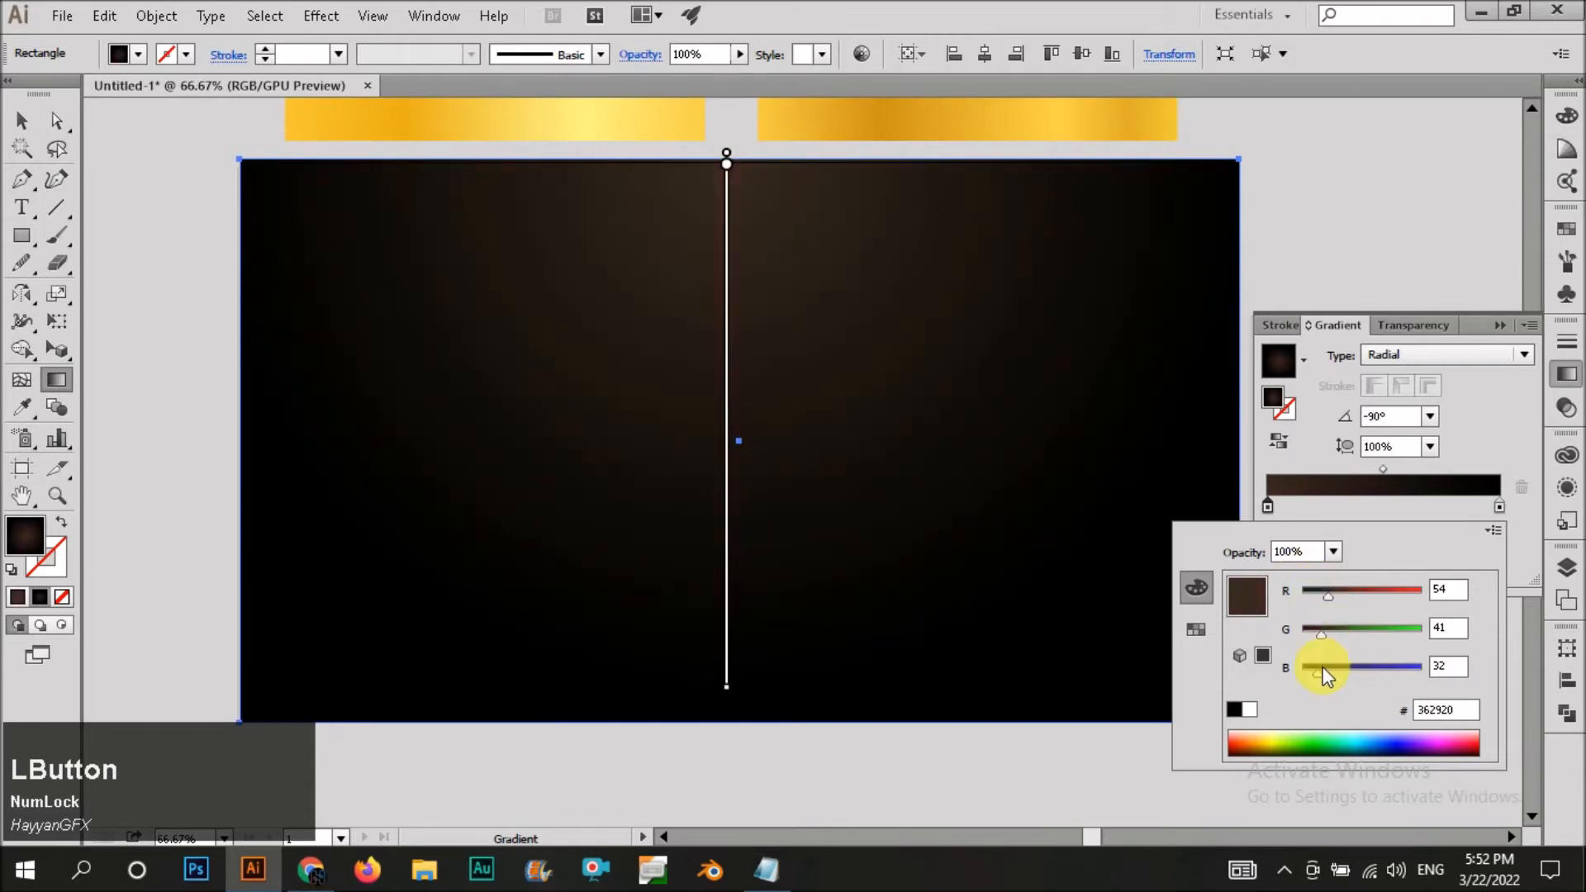
click(1341, 251)
Redraw the radial gradient from the upper middle of the rectangle down toward its bottom edge, and deselect the rectangle.
scroll(908, 390, down, 1)
mouse_move(807, 297)
mouse_down()
mouse_move(808, 661)
mouse_move(793, 301)
mouse_move(777, 693)
mouse_up()
key(v)
click(814, 716)
scroll(1039, 461, down, 2)
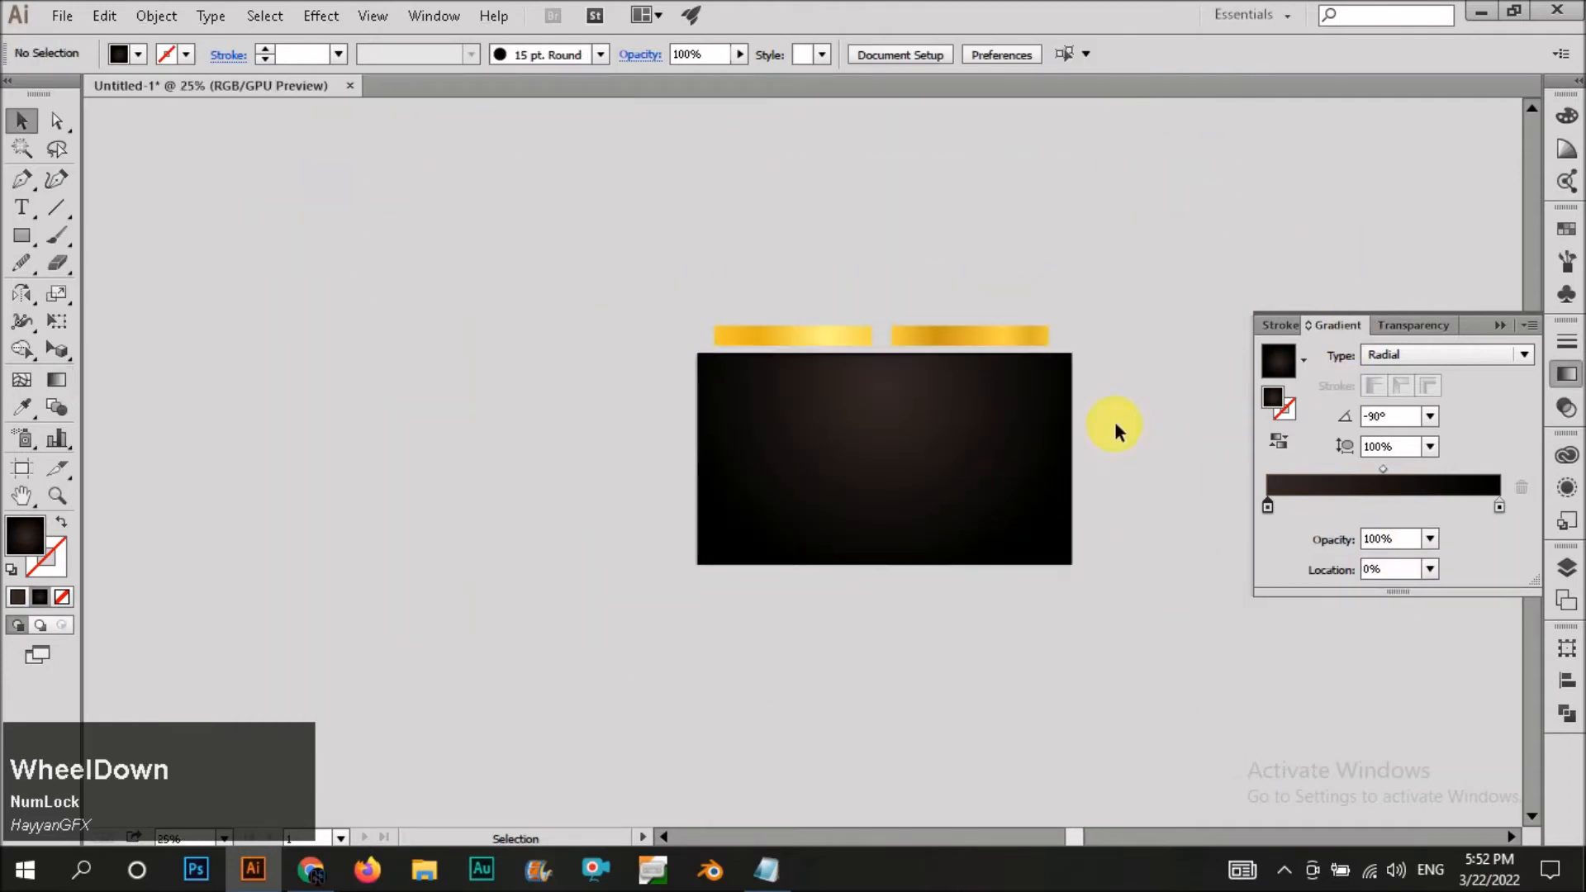
Collapse the gradient settings and lock the background rectangle.
click(1498, 321)
click(959, 443)
key(ctrl+2)
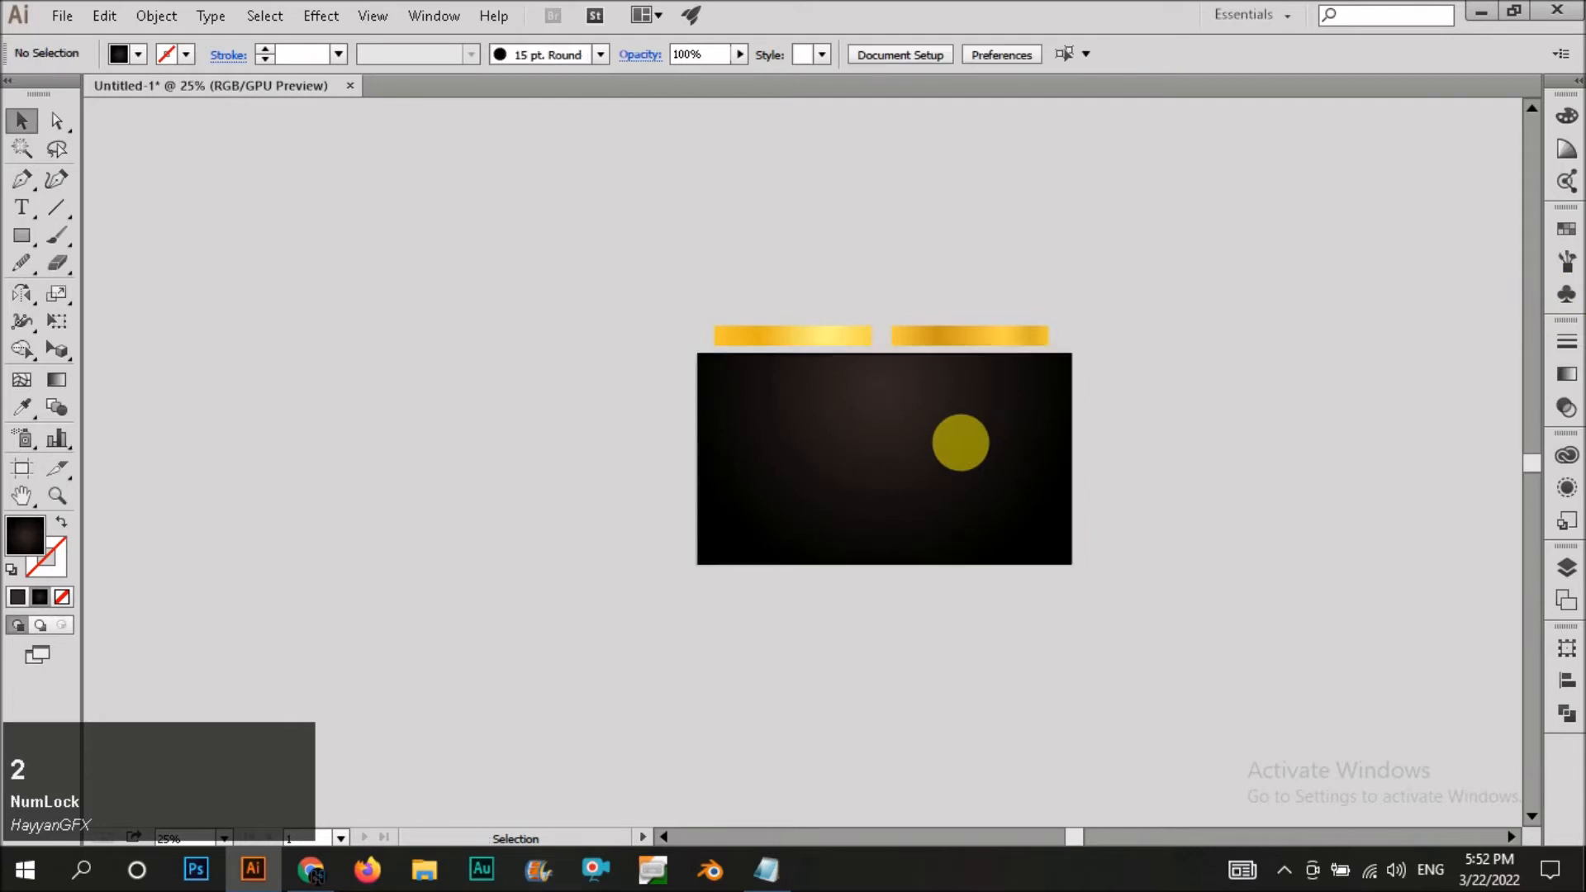
Select the GOLD text hidden behind the background and bring it to the front.
scroll(944, 433, up, 1)
scroll(947, 437, up, 1)
click(884, 578)
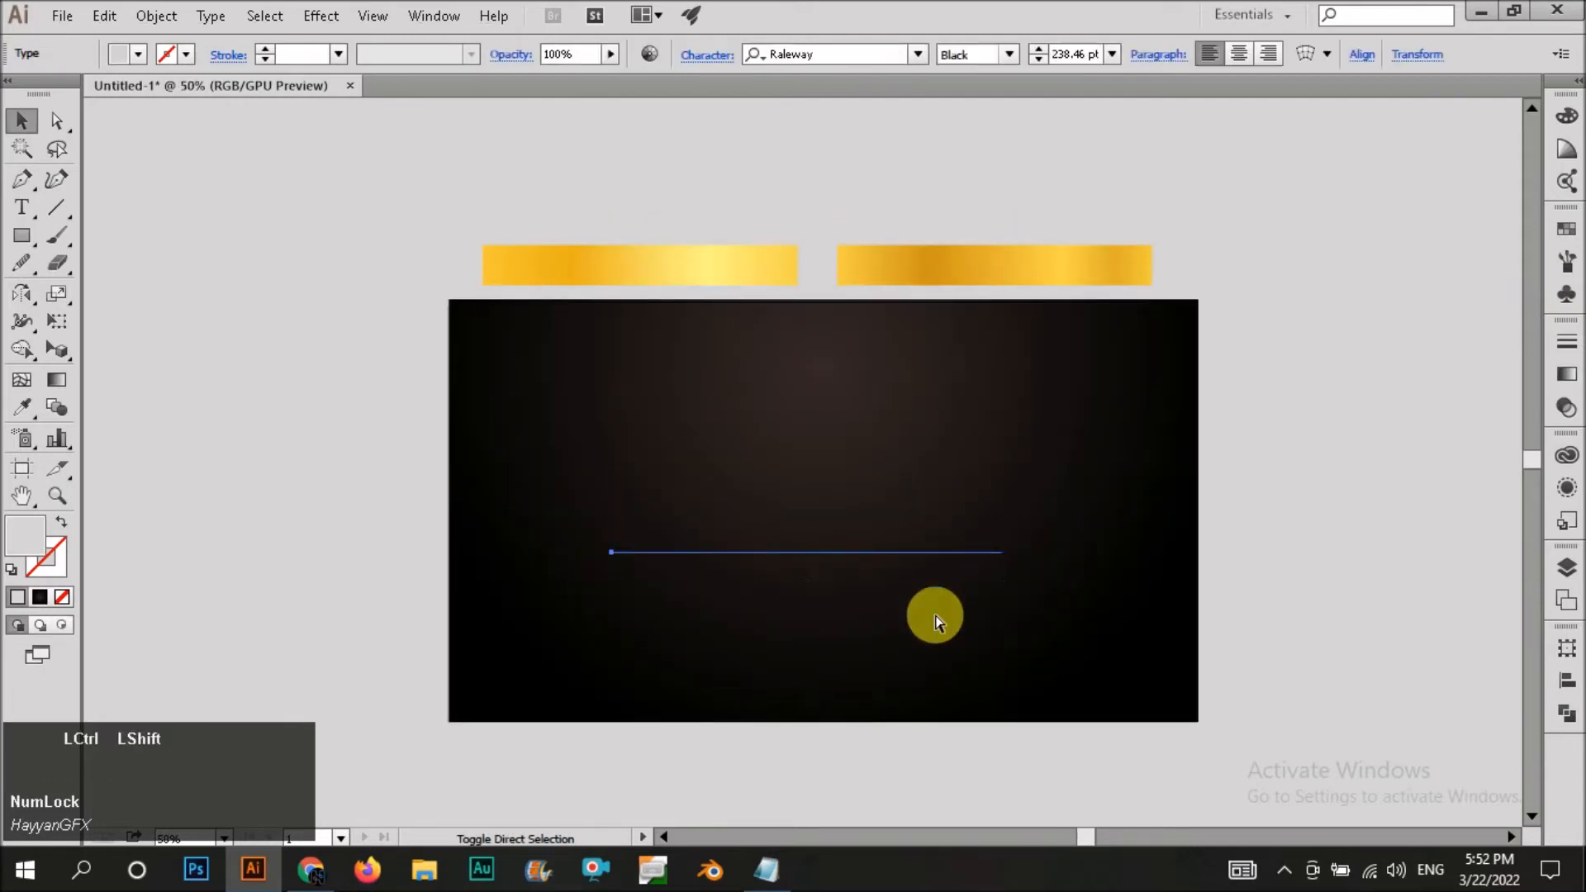
key(ctrl+shift+bracketright)
Place a copy of the GOLD text left of the artboard and give it the default black fill.
scroll(747, 499, down, 3)
drag(814, 506, 537, 499)
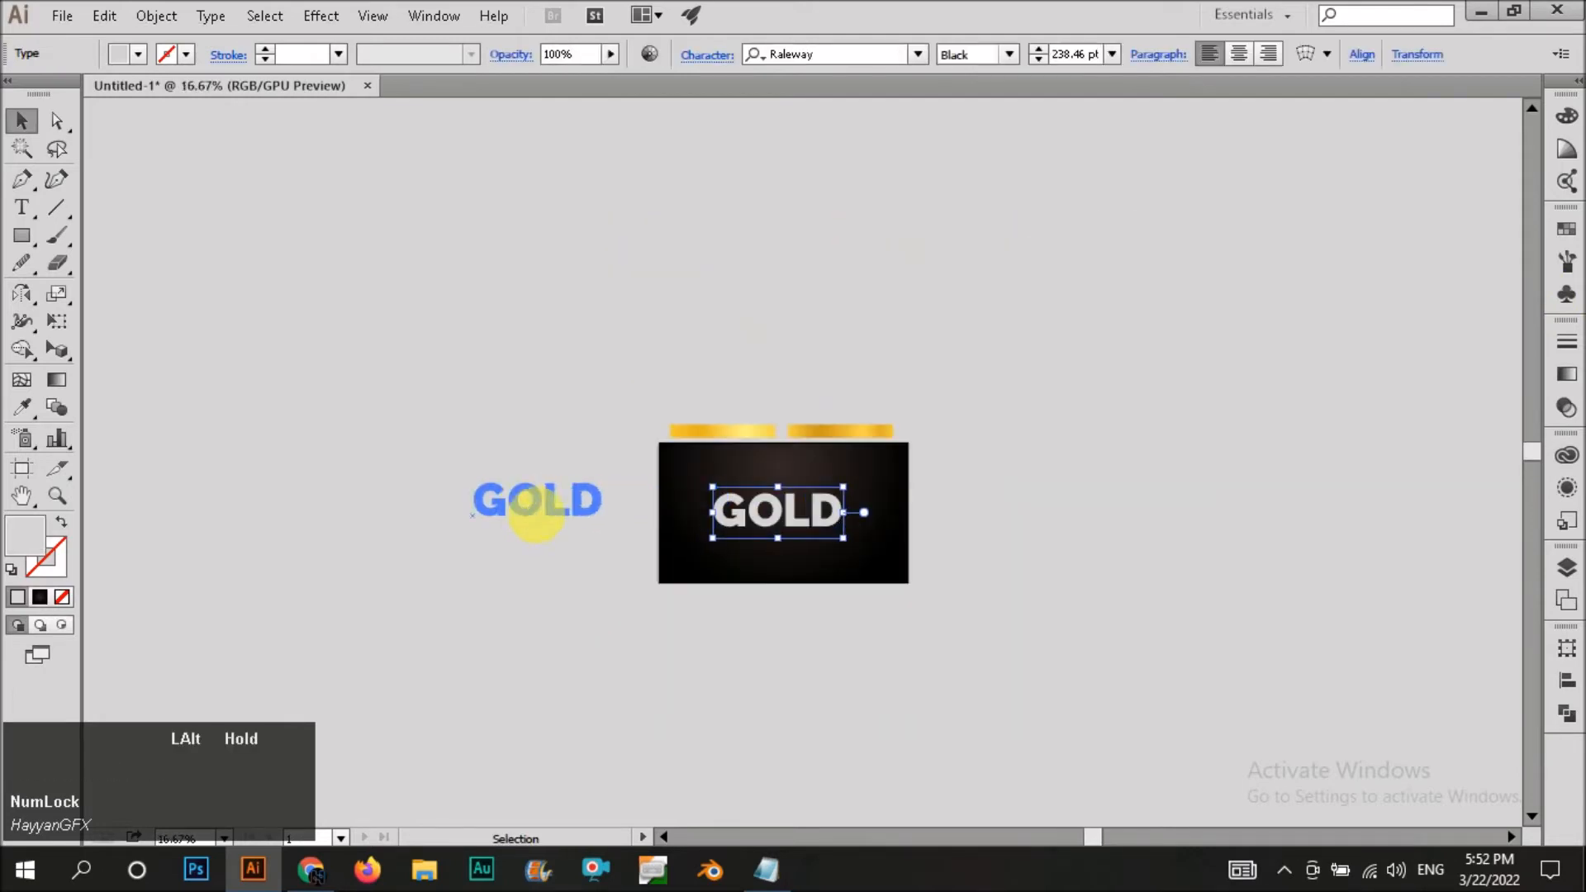
scroll(679, 557, up, 3)
key(d)
click(477, 382)
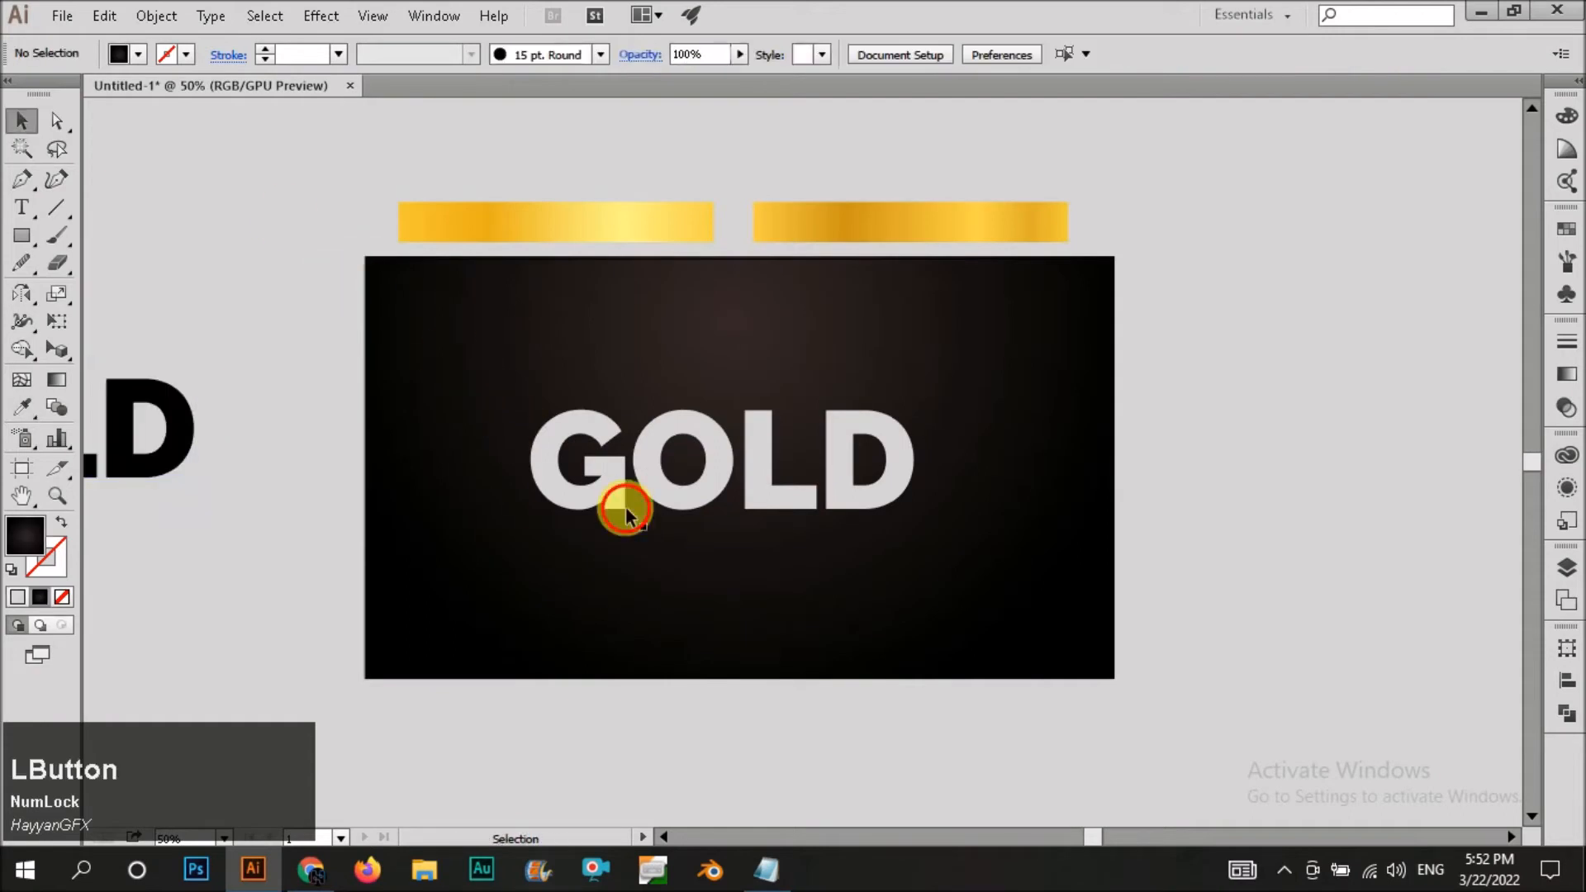
Expand the object and fill of the GOLD text on the artboard into editable shapes.
click(626, 506)
click(156, 16)
click(198, 264)
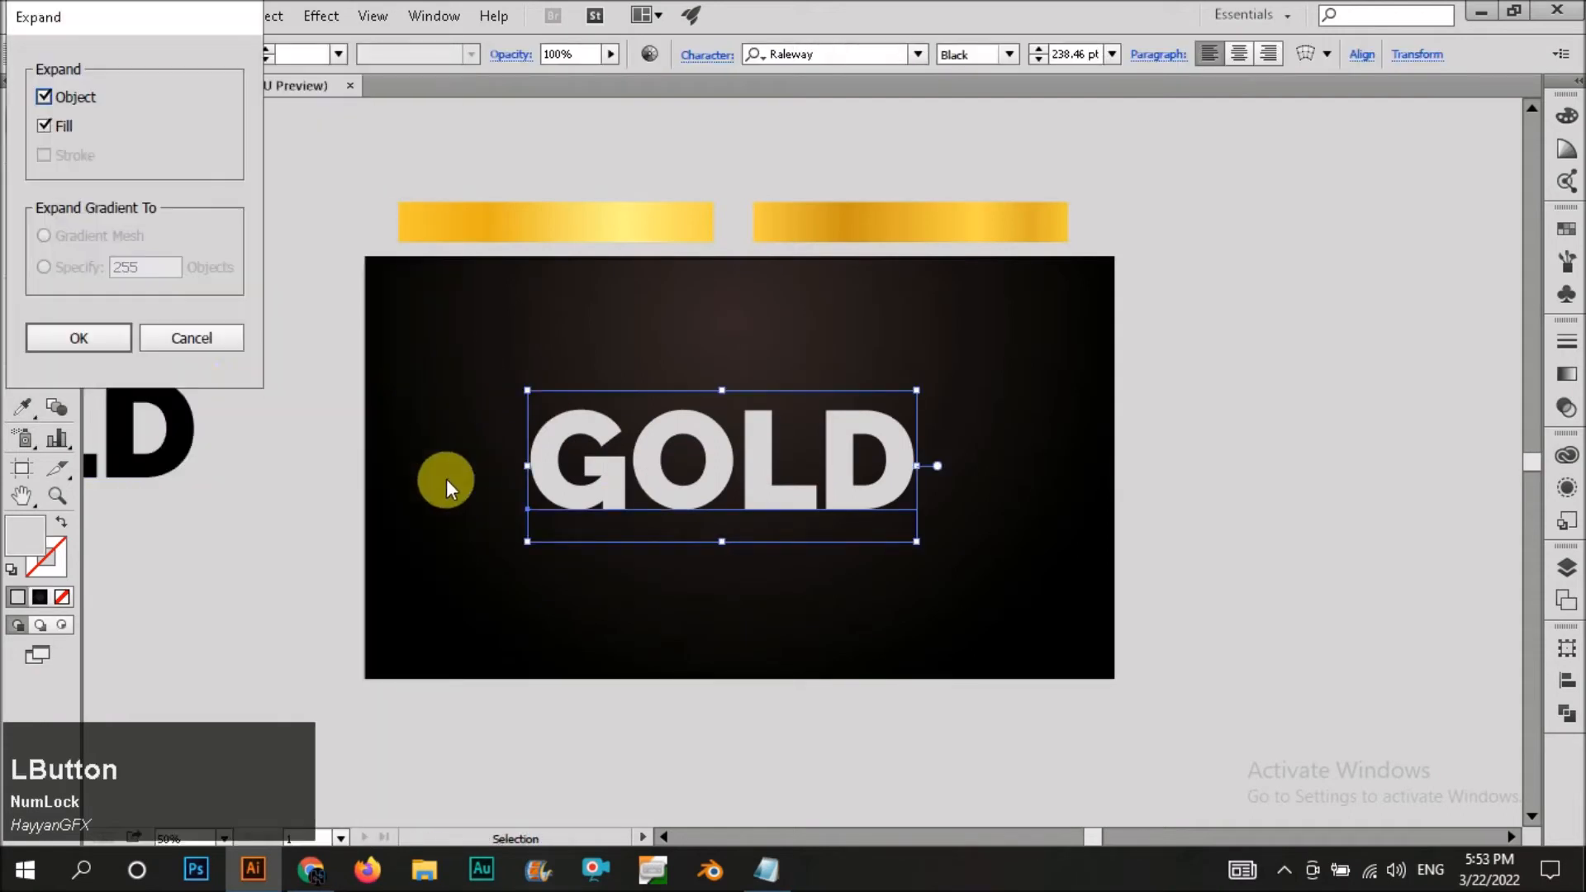
click(109, 347)
Fill the expanded GOLD letters with the gradient sampled from the lighter gold bar.
key(i)
click(527, 231)
key(v)
Deselect the gold letters and delete the black text copy beside the artboard.
click(240, 338)
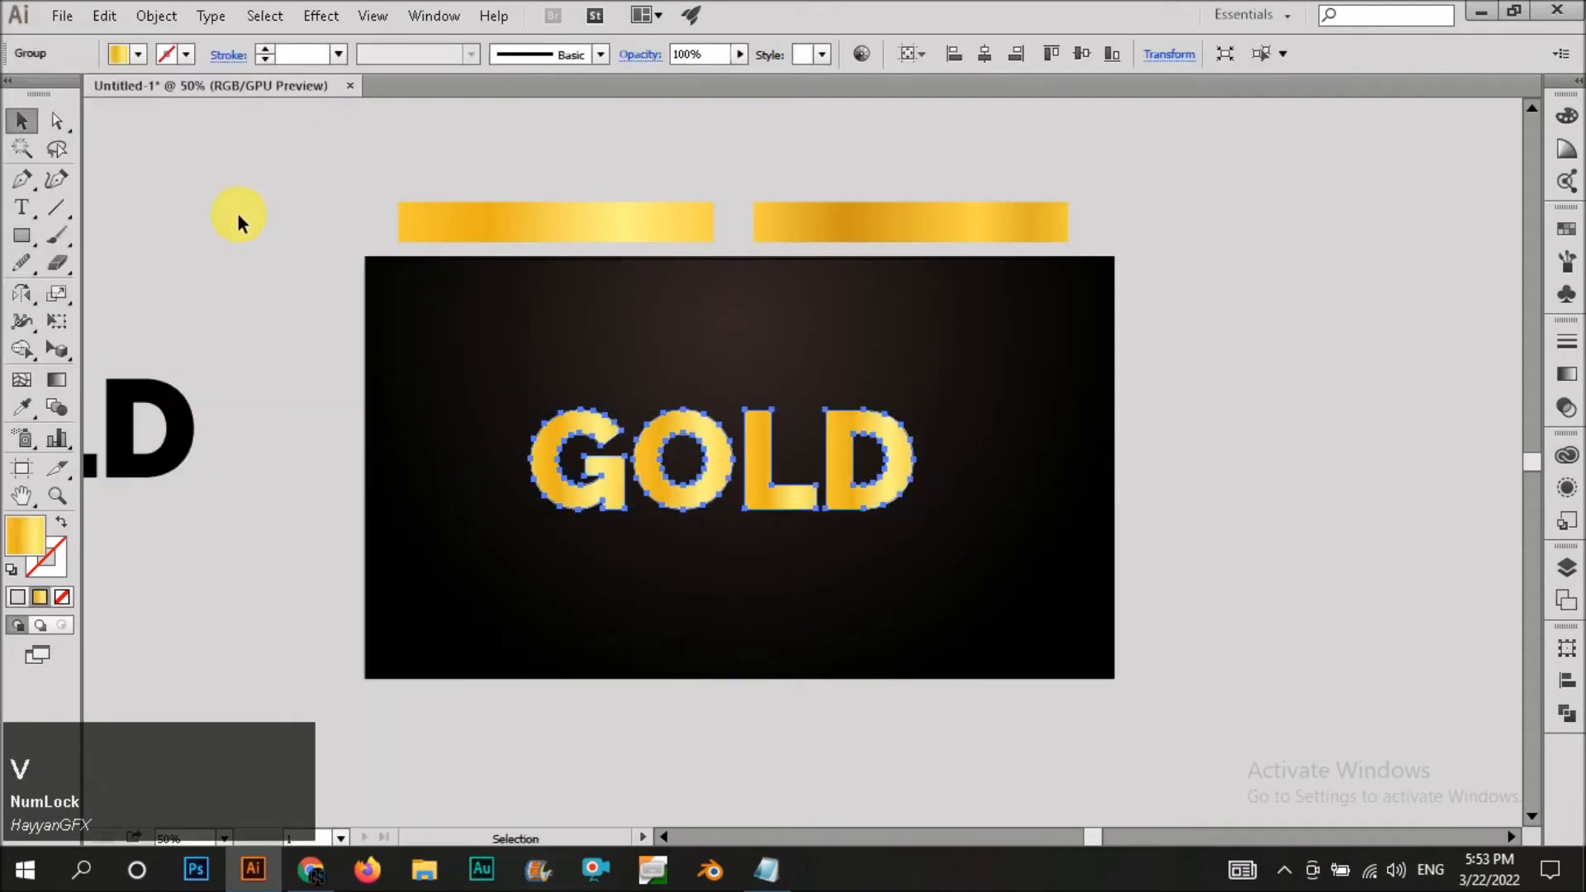
drag(240, 331, 129, 509)
key(Delete)
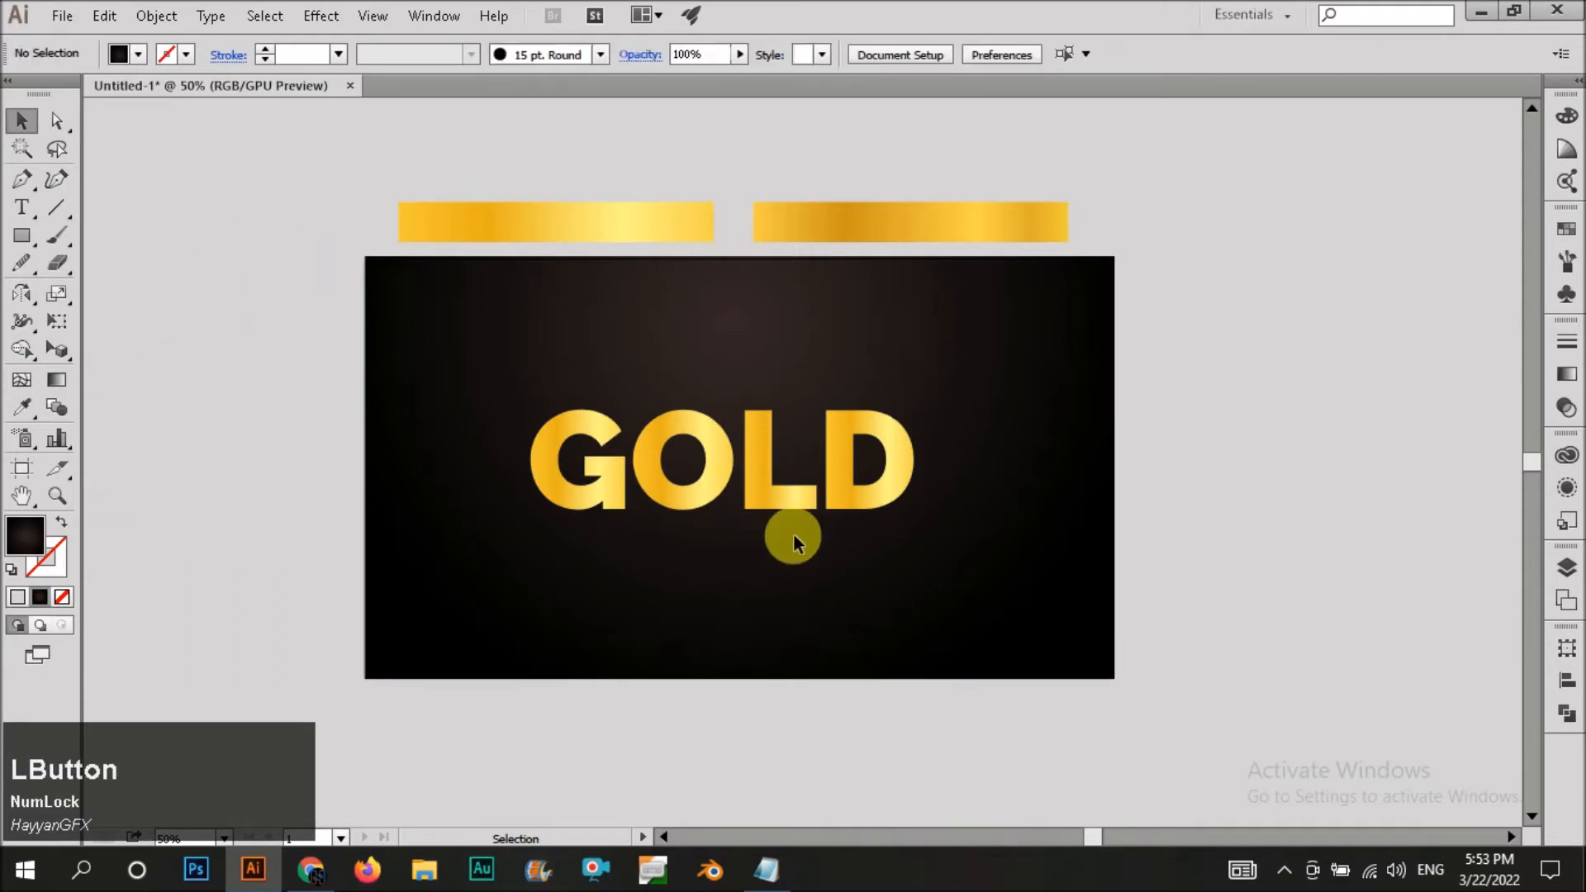
Redirect the GOLD letters' gradient to run vertically from their top edge to their bottom edge, and deselect them.
scroll(743, 497, up, 2)
click(719, 453)
key(g)
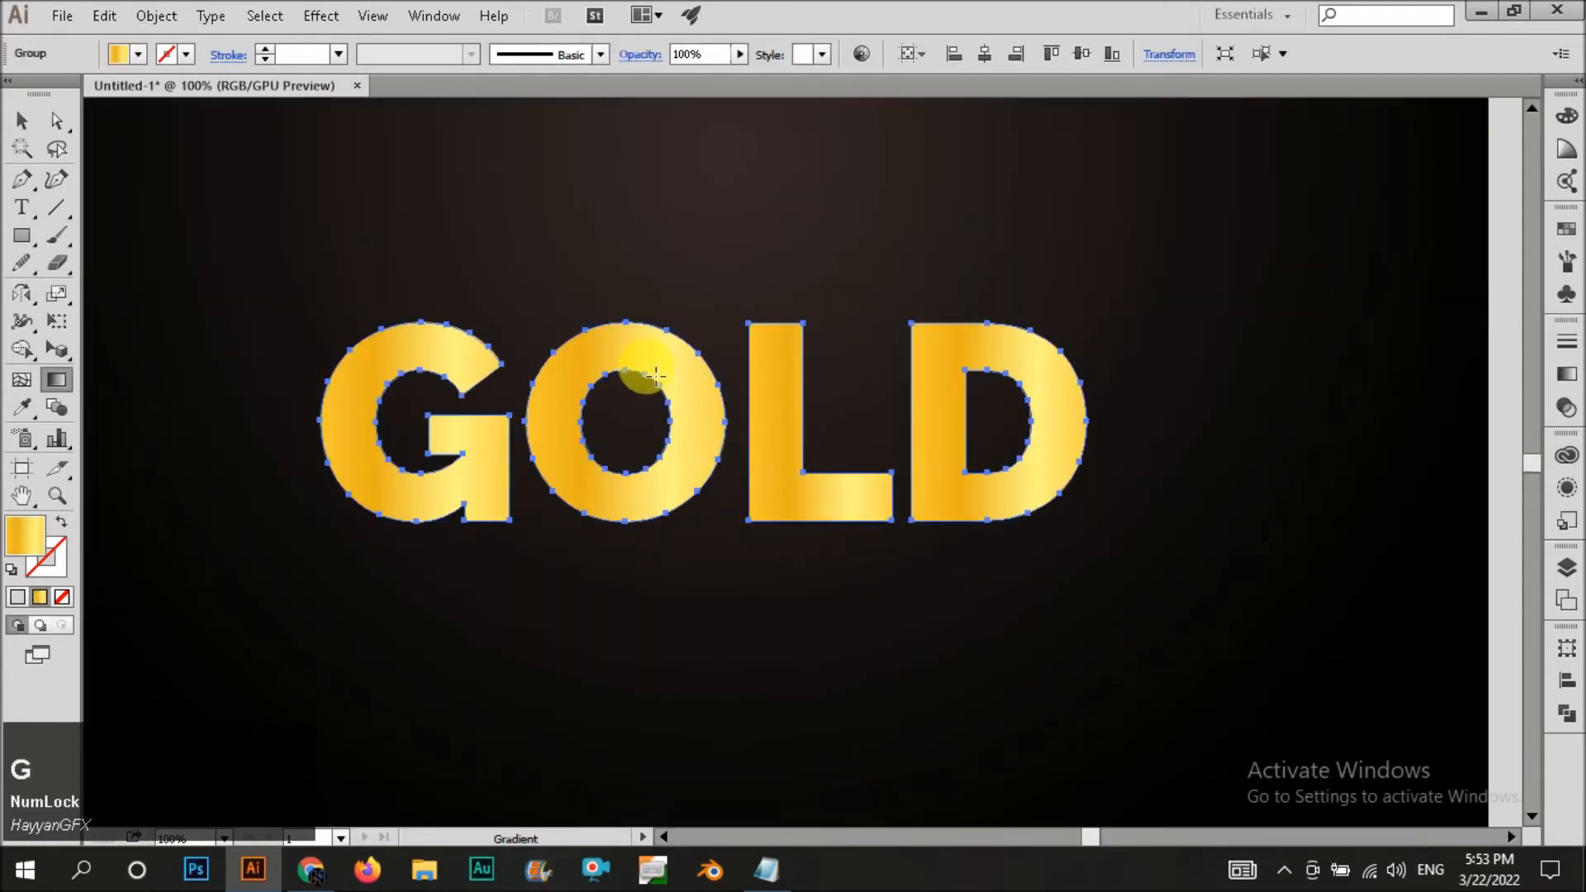
drag(599, 313, 648, 389)
drag(637, 294, 637, 524)
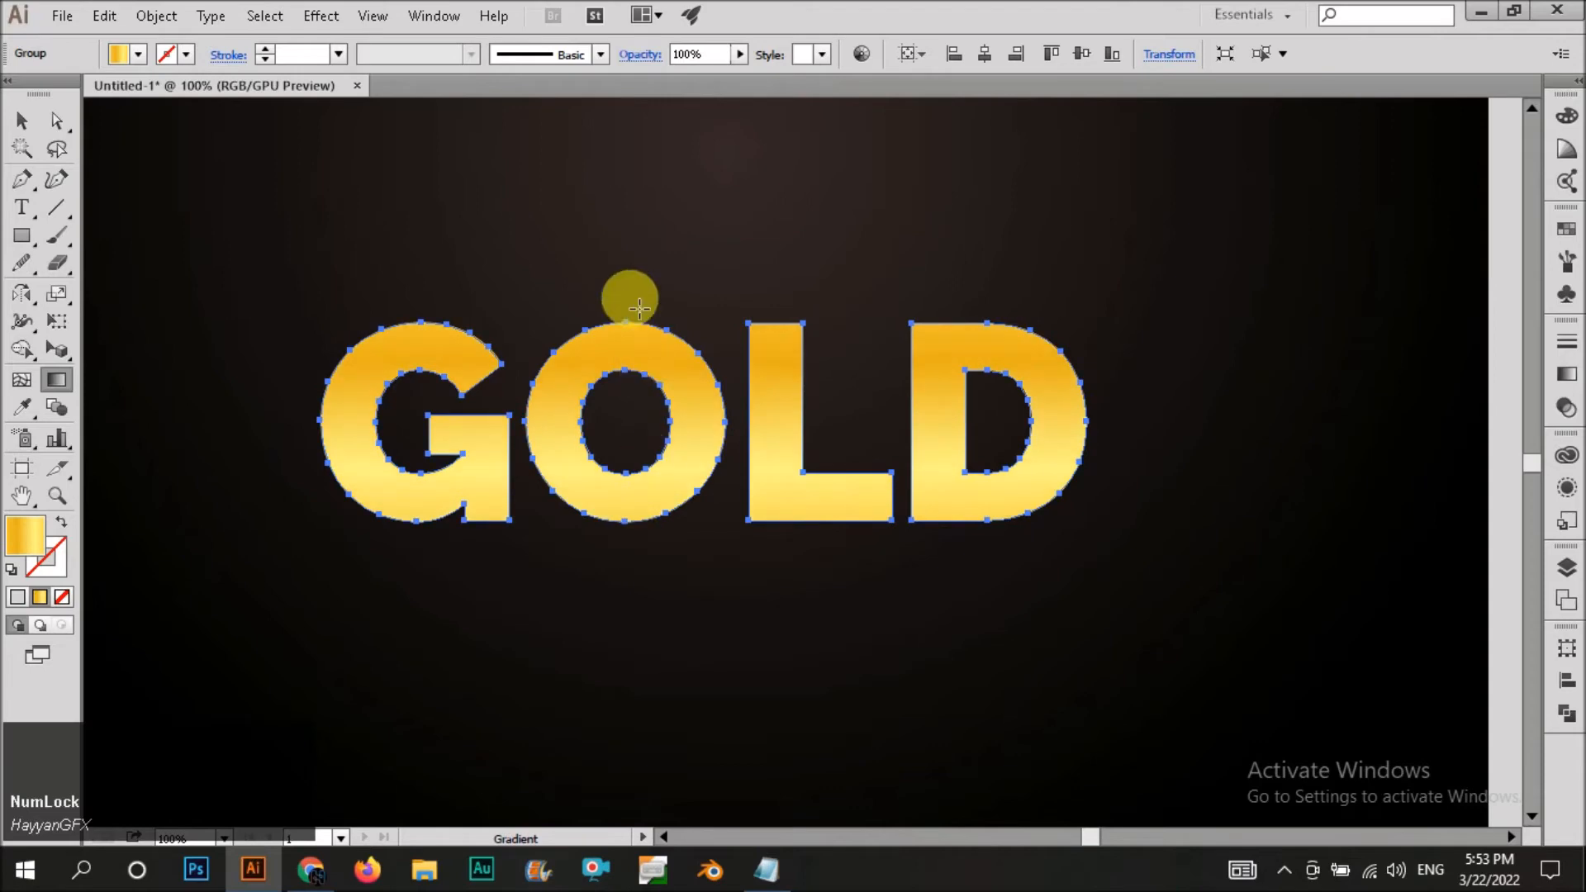
drag(628, 324, 623, 523)
key(shift+v)
click(681, 551)
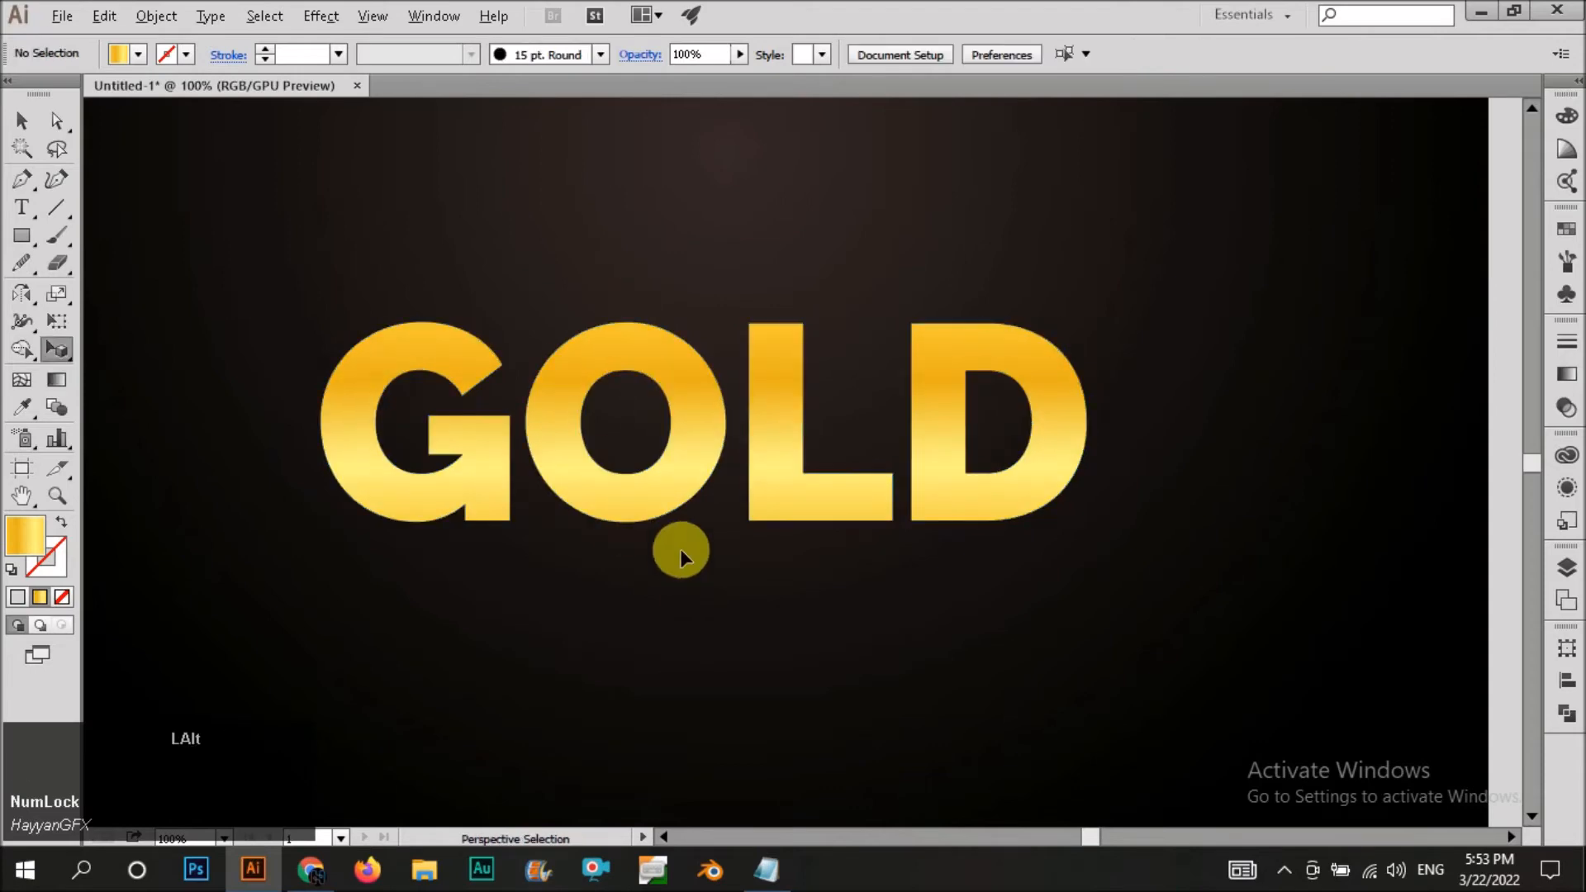
Redraw the GOLD letters' gradient vertically from their bottom edge up to their top edge, and deselect them.
scroll(681, 550, down, 2)
scroll(681, 545, up, 2)
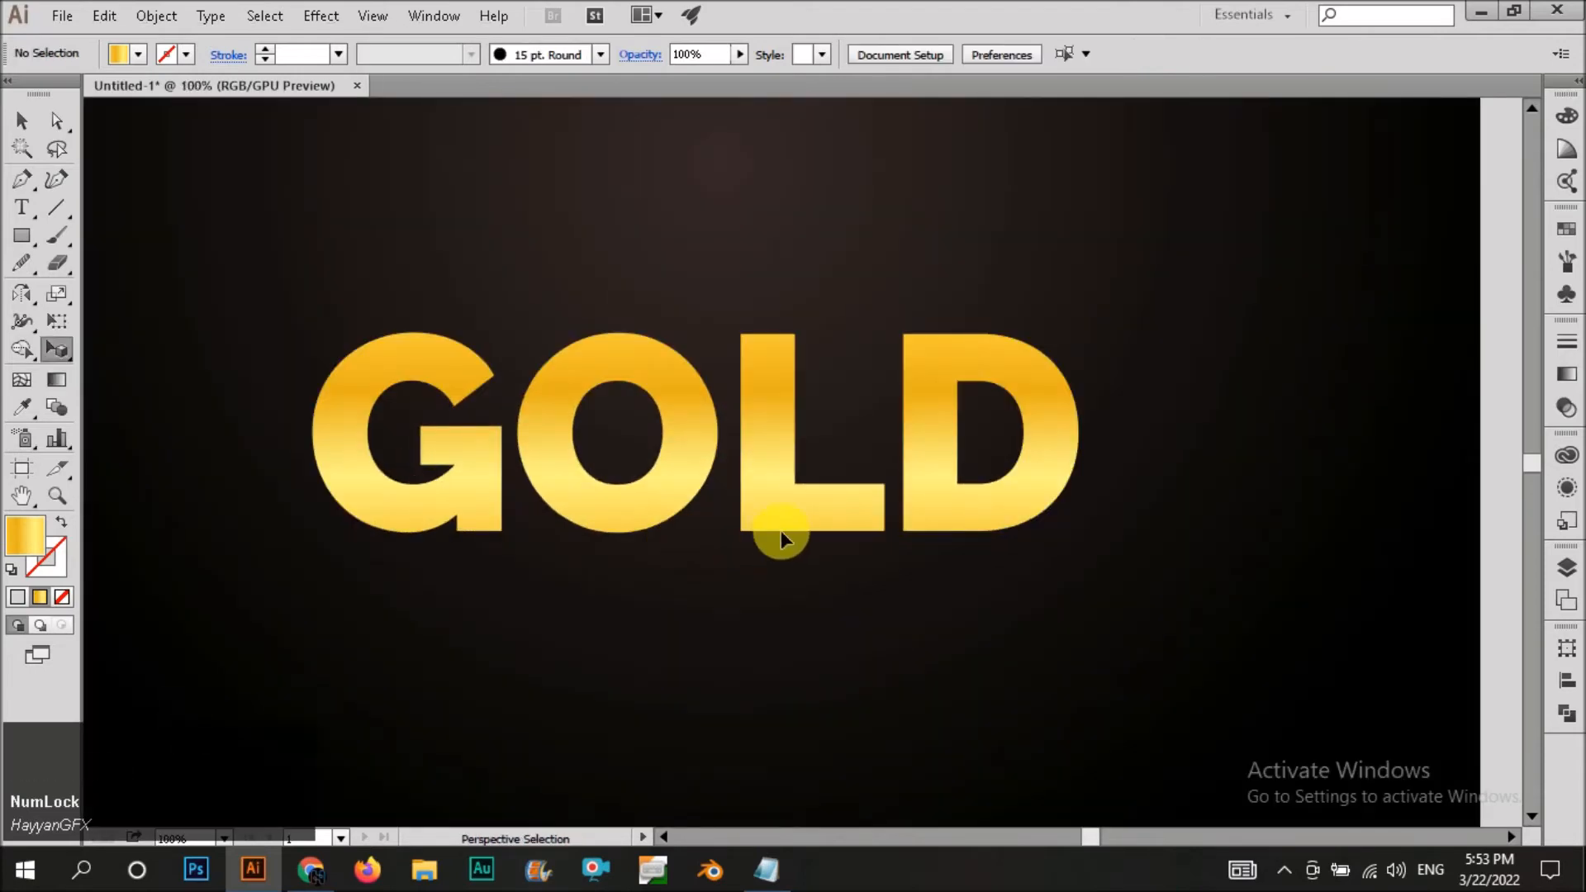
key(g)
click(625, 537)
drag(625, 537, 621, 326)
key(shift+v)
click(661, 543)
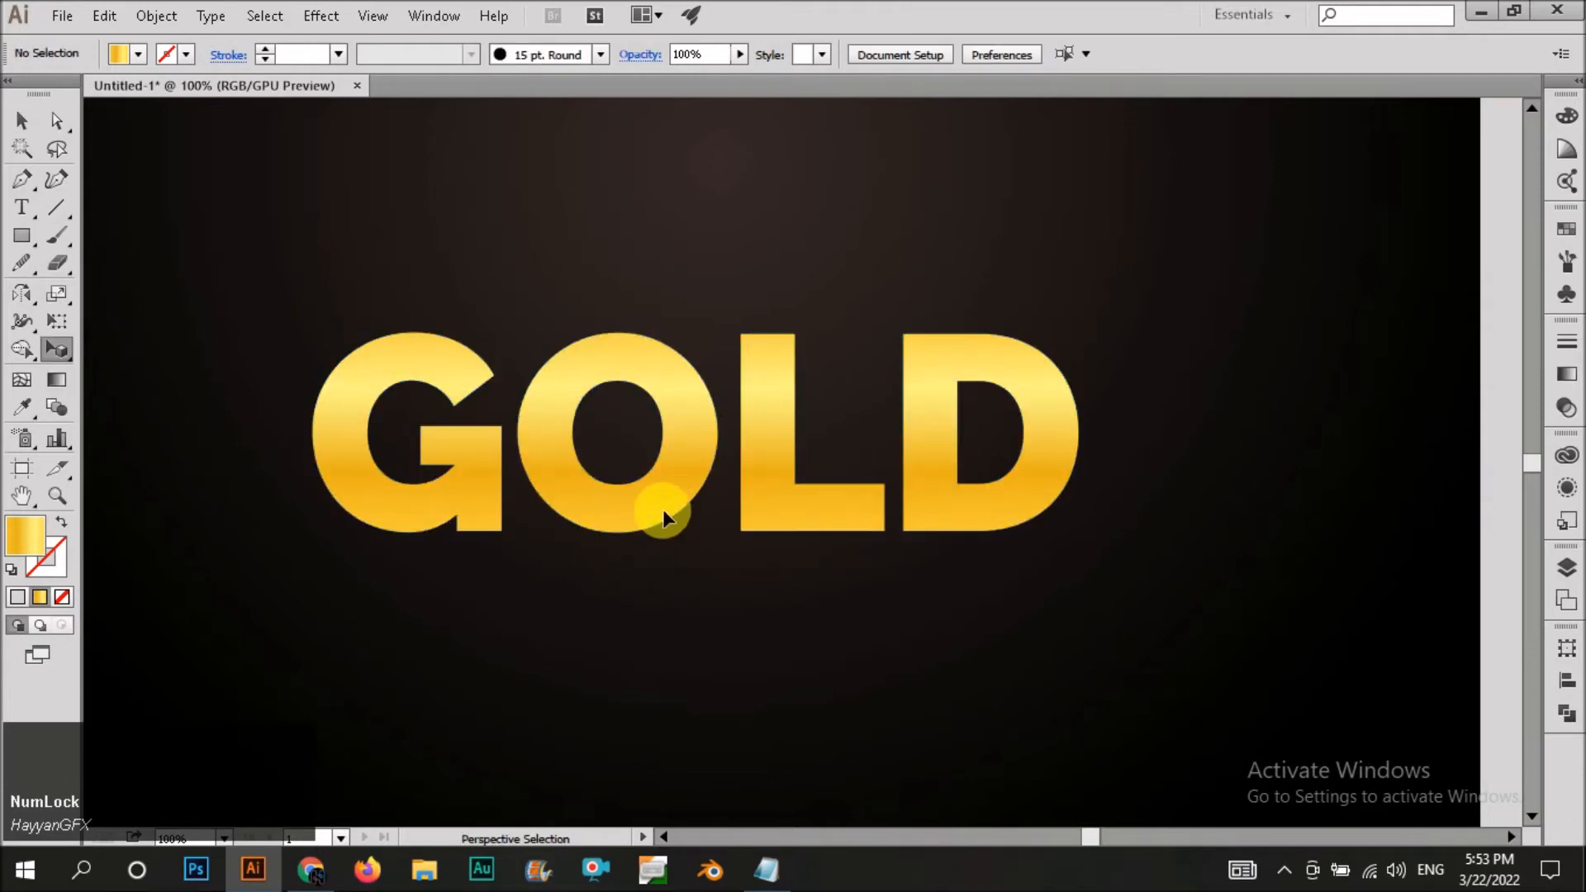
Add a gold gradient stroke around the GOLD letters by raising their stroke weight, and deselect them.
scroll(663, 509, down, 2)
scroll(656, 497, up, 2)
click(510, 465)
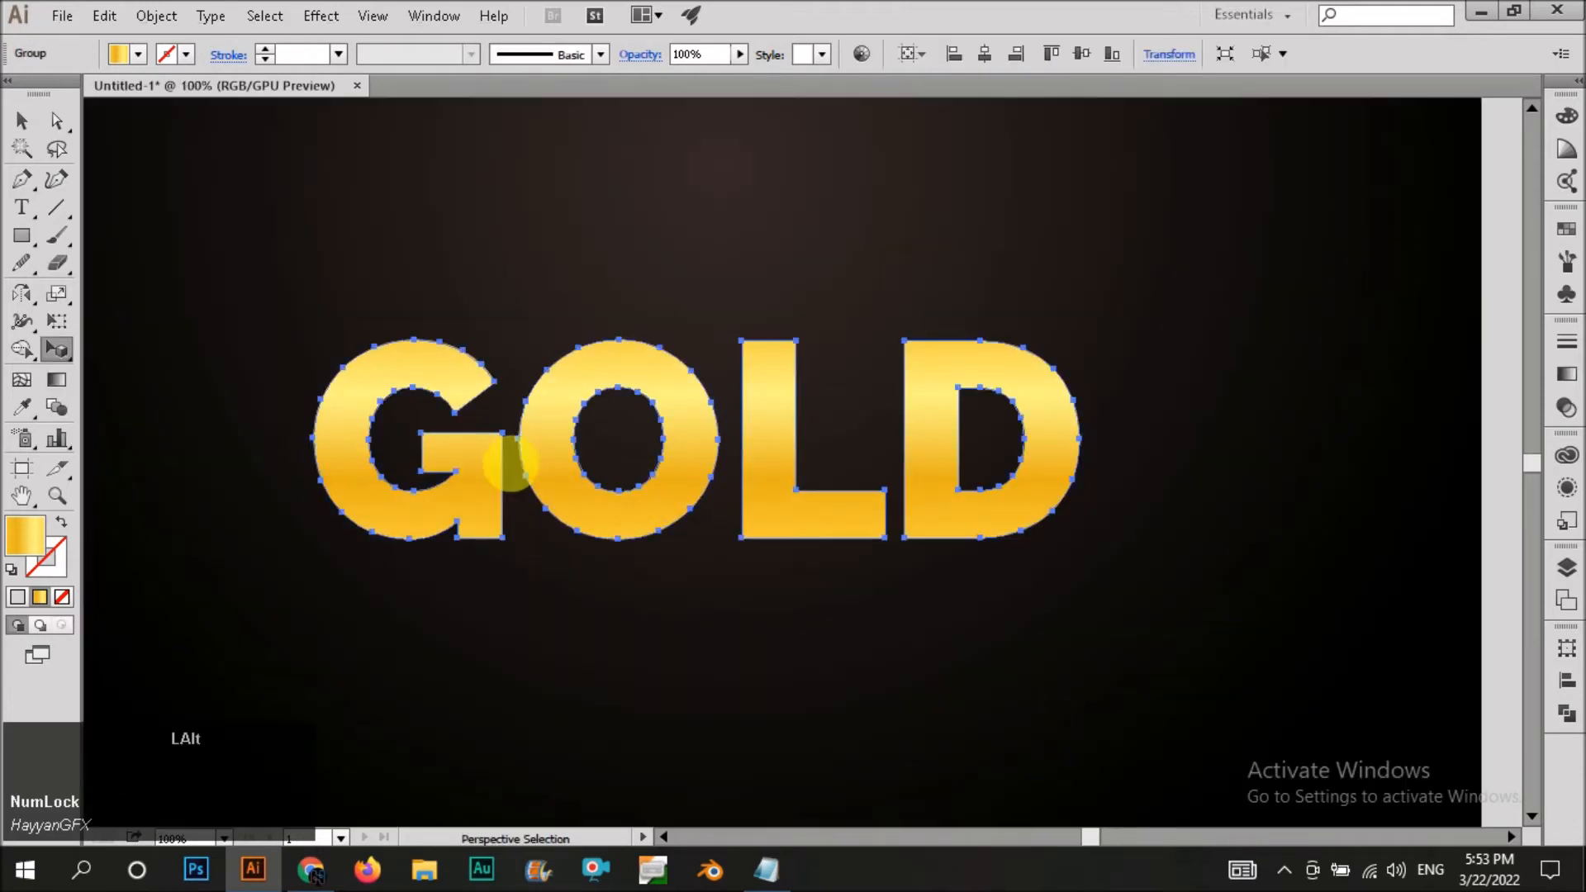
scroll(415, 355, up, 2)
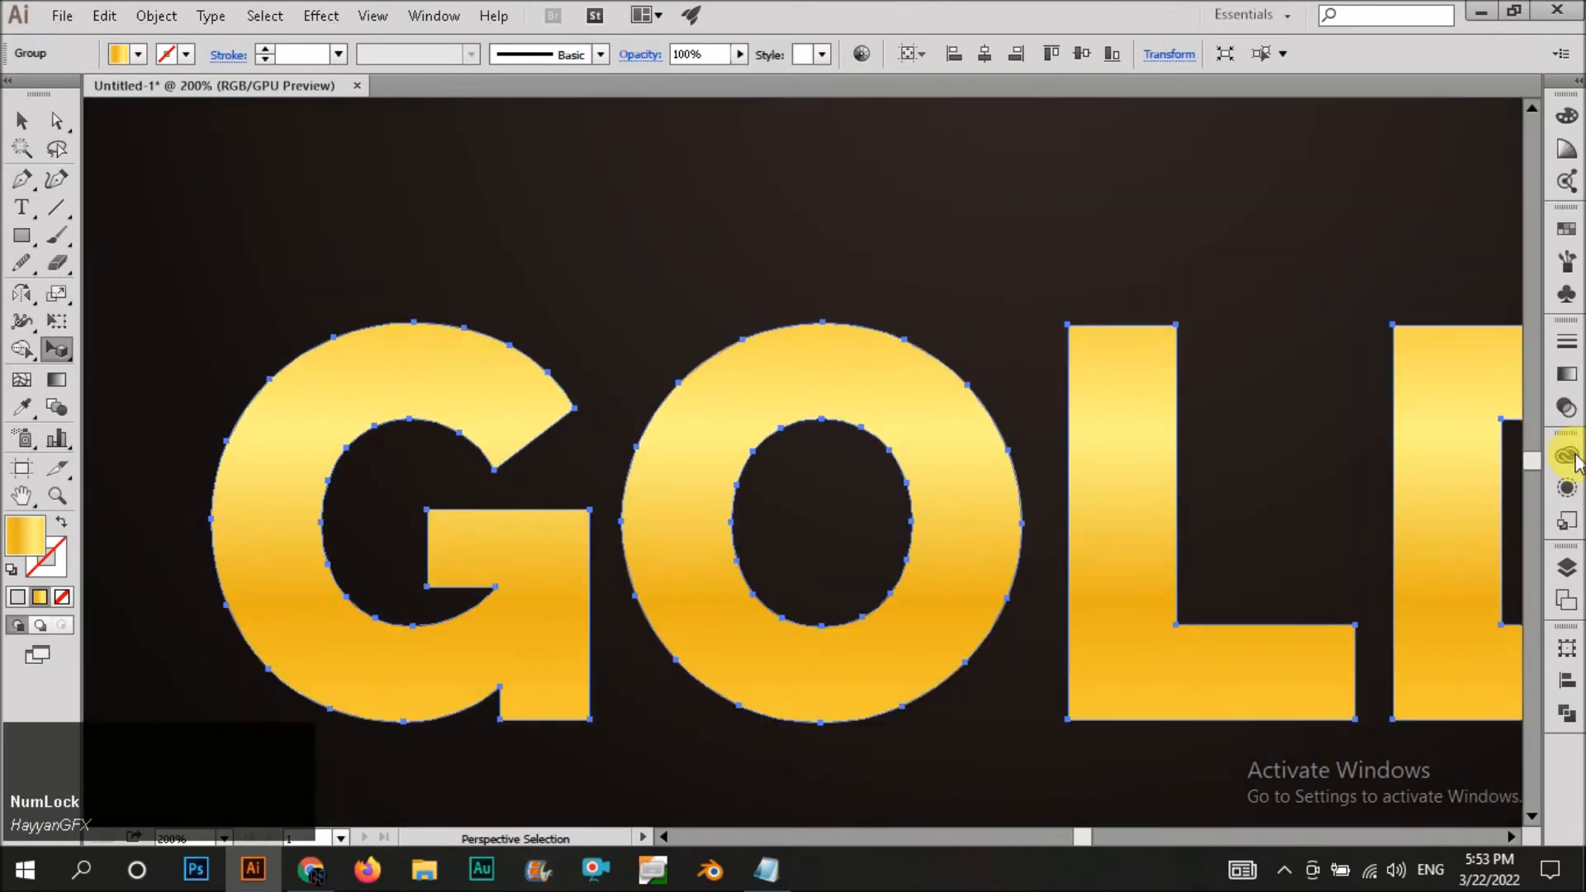
click(1567, 375)
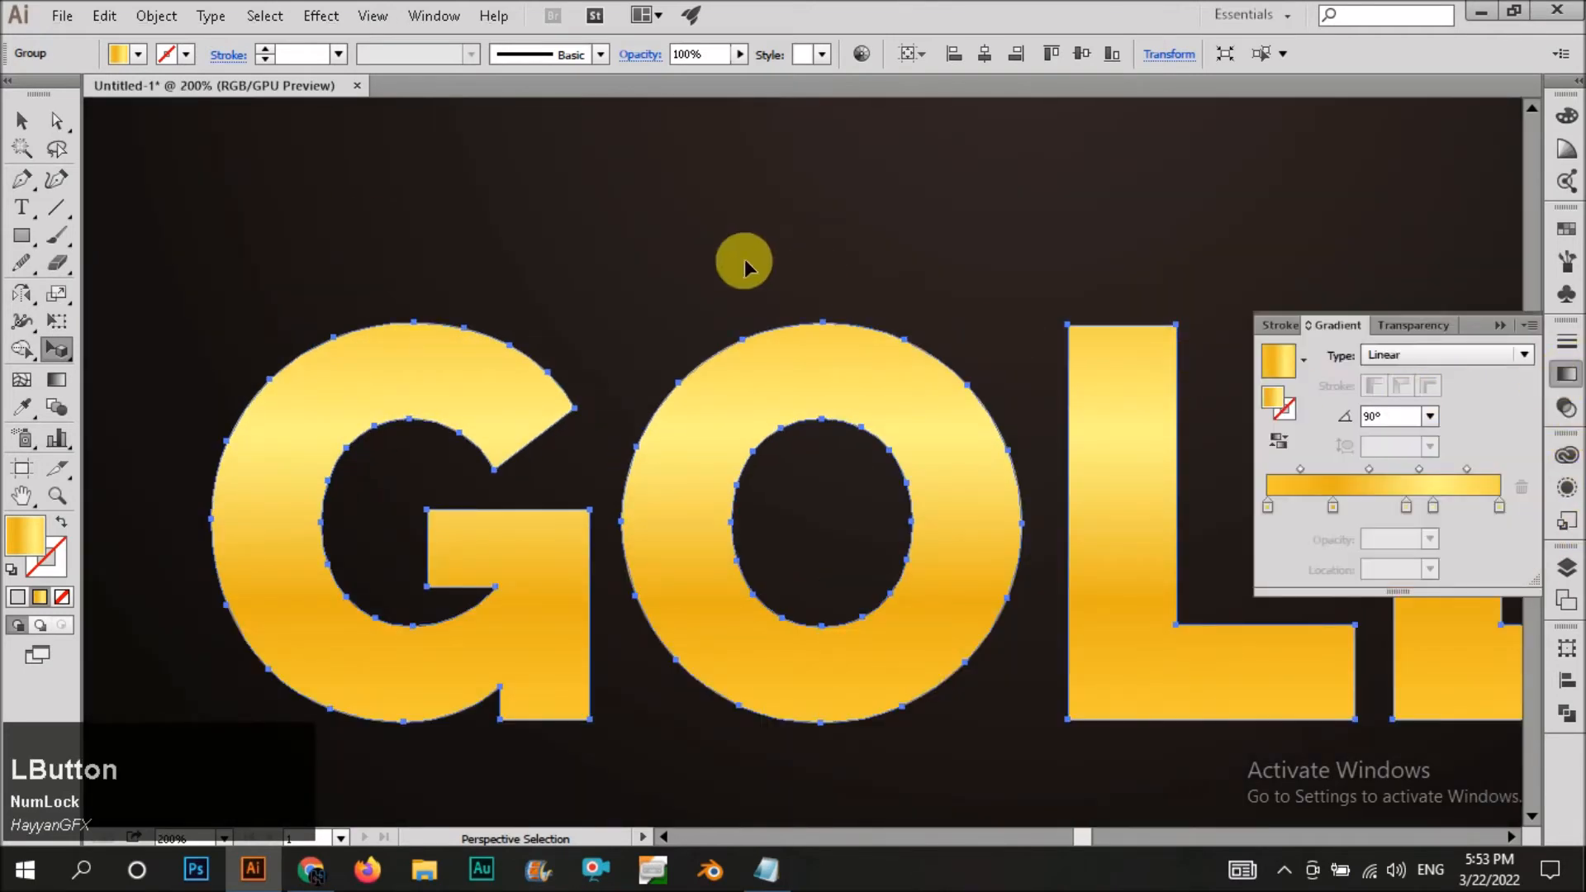
click(266, 49)
click(266, 49)
click(266, 49)
click(266, 50)
click(266, 50)
click(458, 310)
Set the GOLD letters' stroke weight to 4 pt and clear the selection.
scroll(428, 364, down, 3)
click(429, 364)
click(265, 59)
click(471, 350)
scroll(549, 443, down, 2)
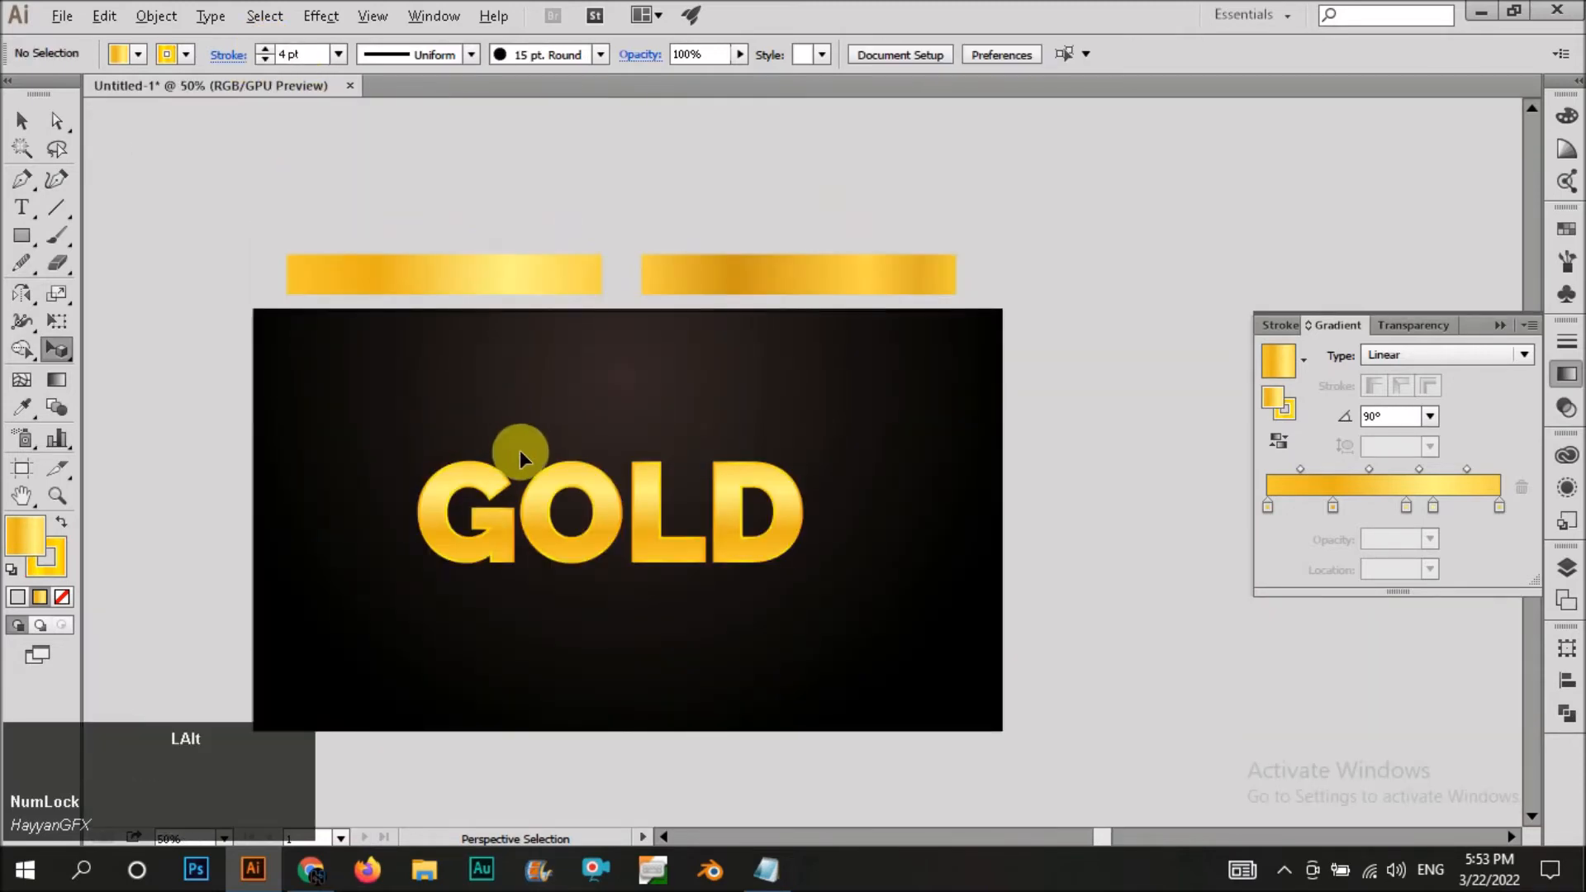
scroll(518, 449, up, 1)
scroll(545, 454, down, 1)
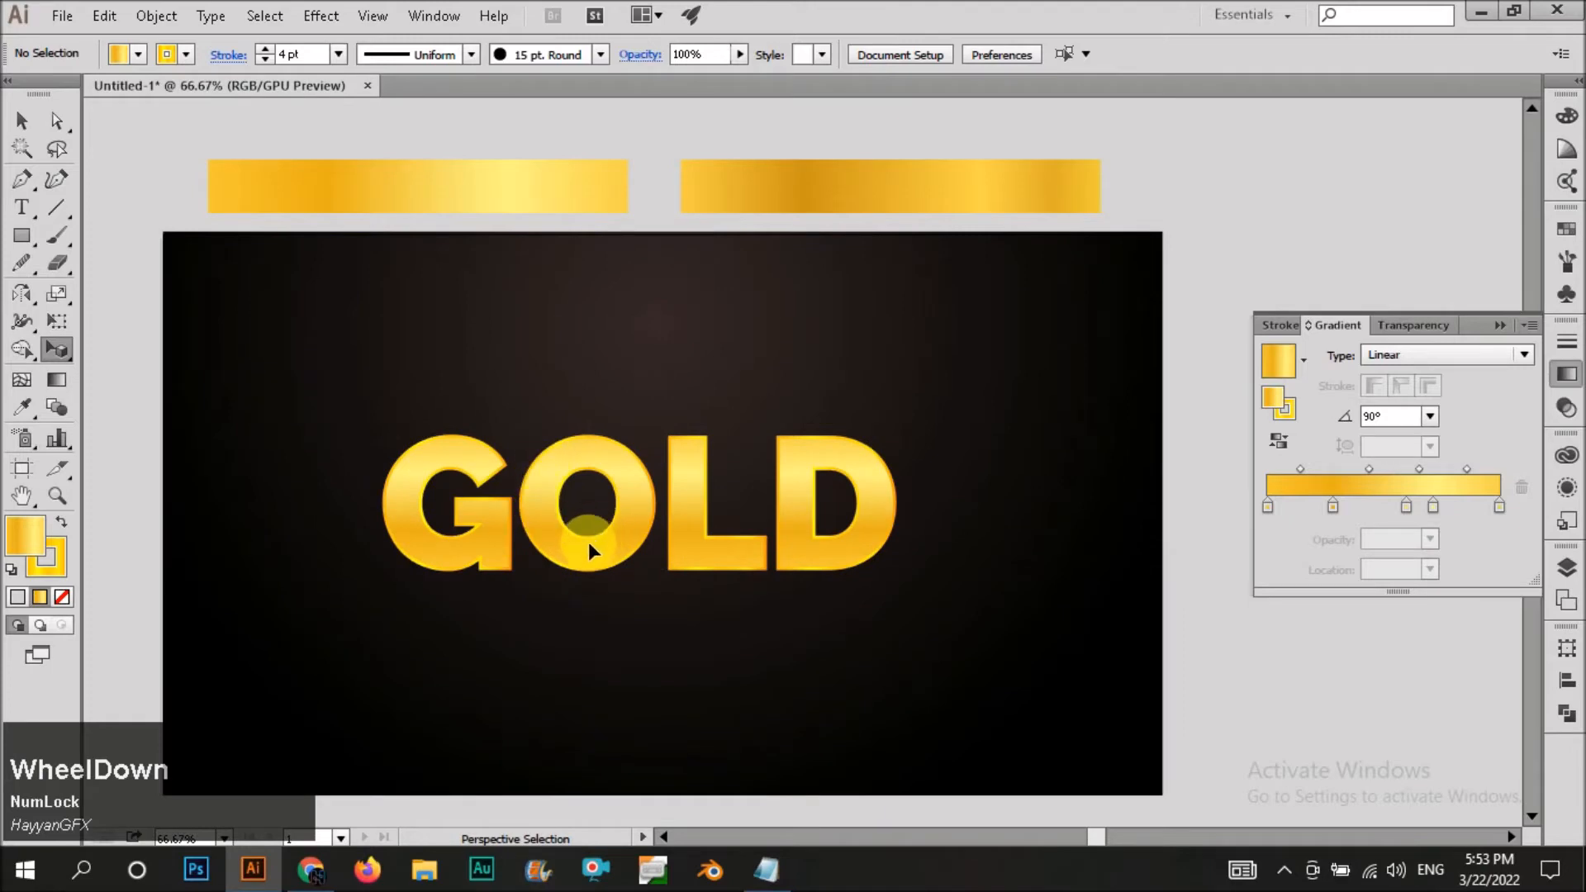
Reverse the gradient on the stroke of the GOLD letters, leaving the fill gradient as it is, and deselect them.
scroll(486, 524, up, 3)
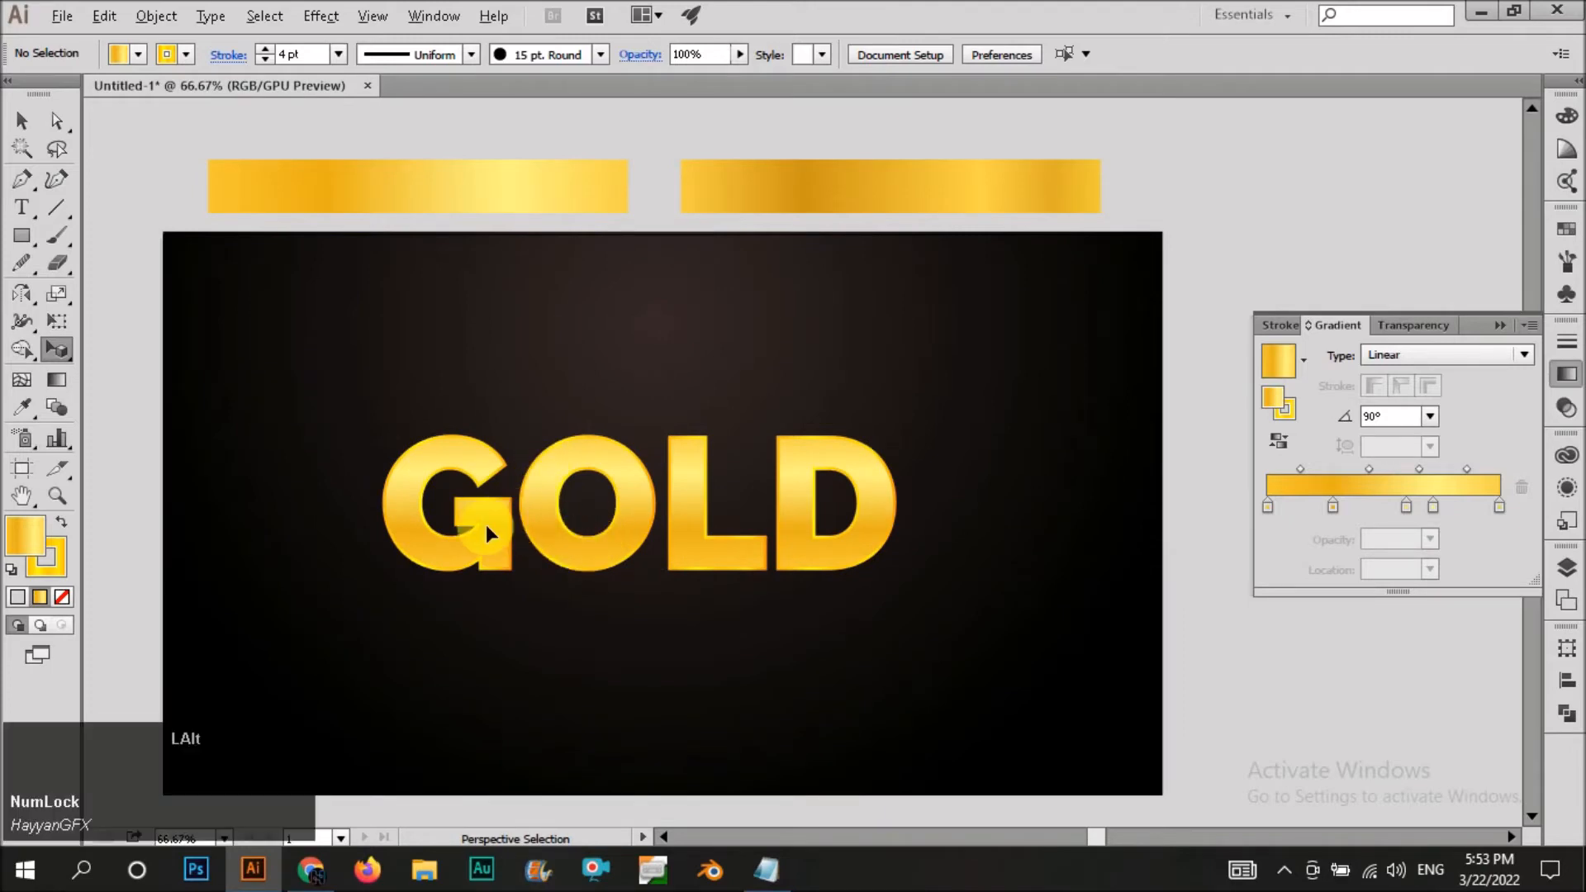
click(487, 520)
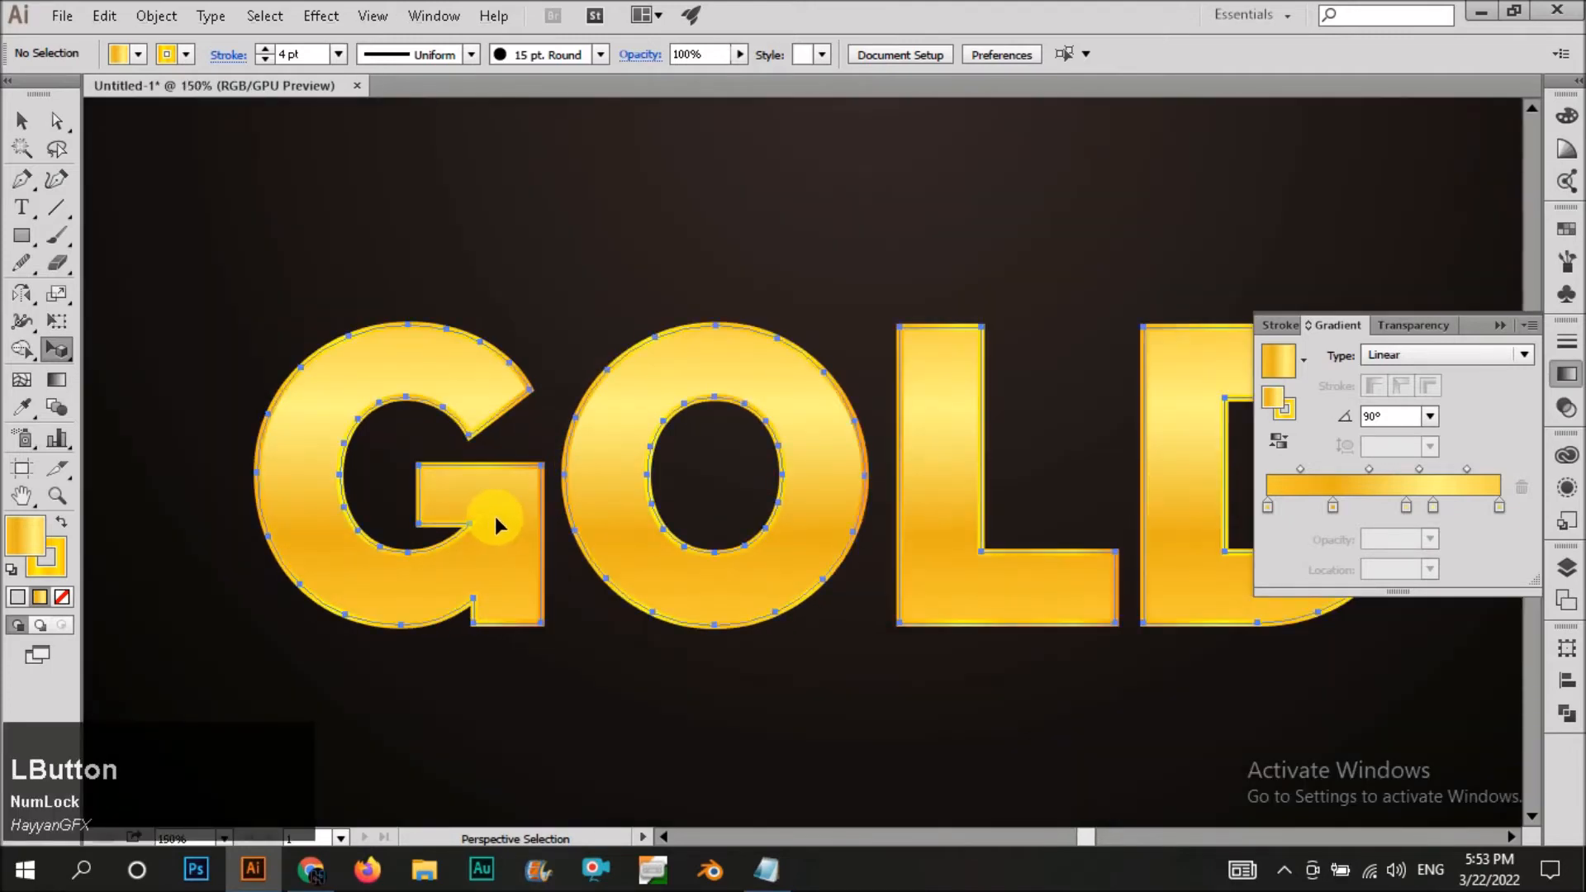
click(1279, 440)
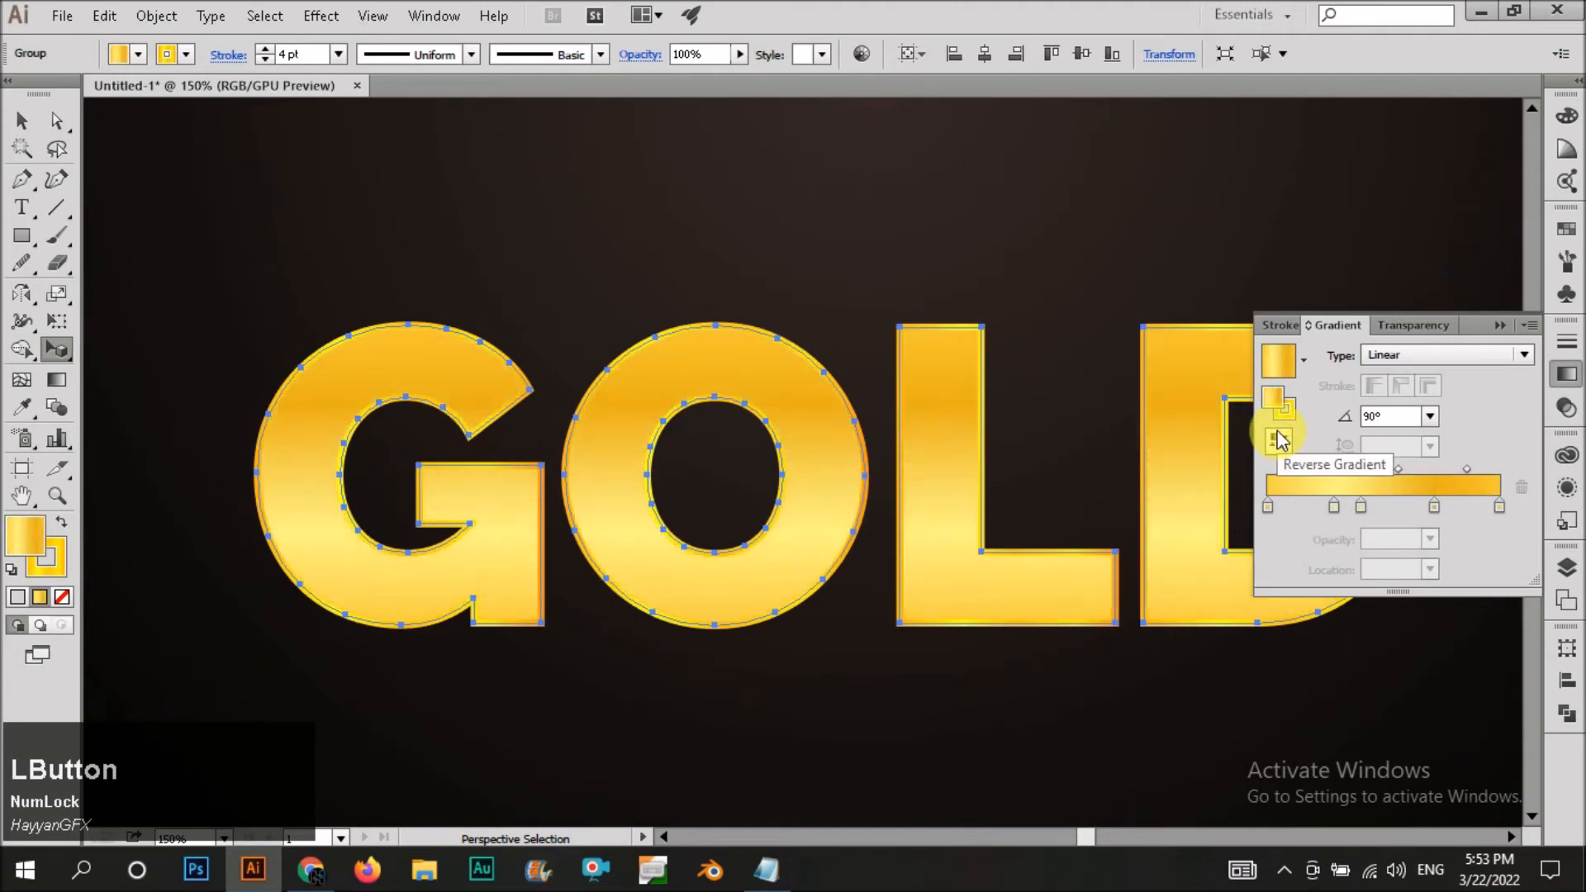
key(ctrl+z)
click(1287, 412)
click(1280, 451)
click(692, 286)
scroll(548, 590, down, 3)
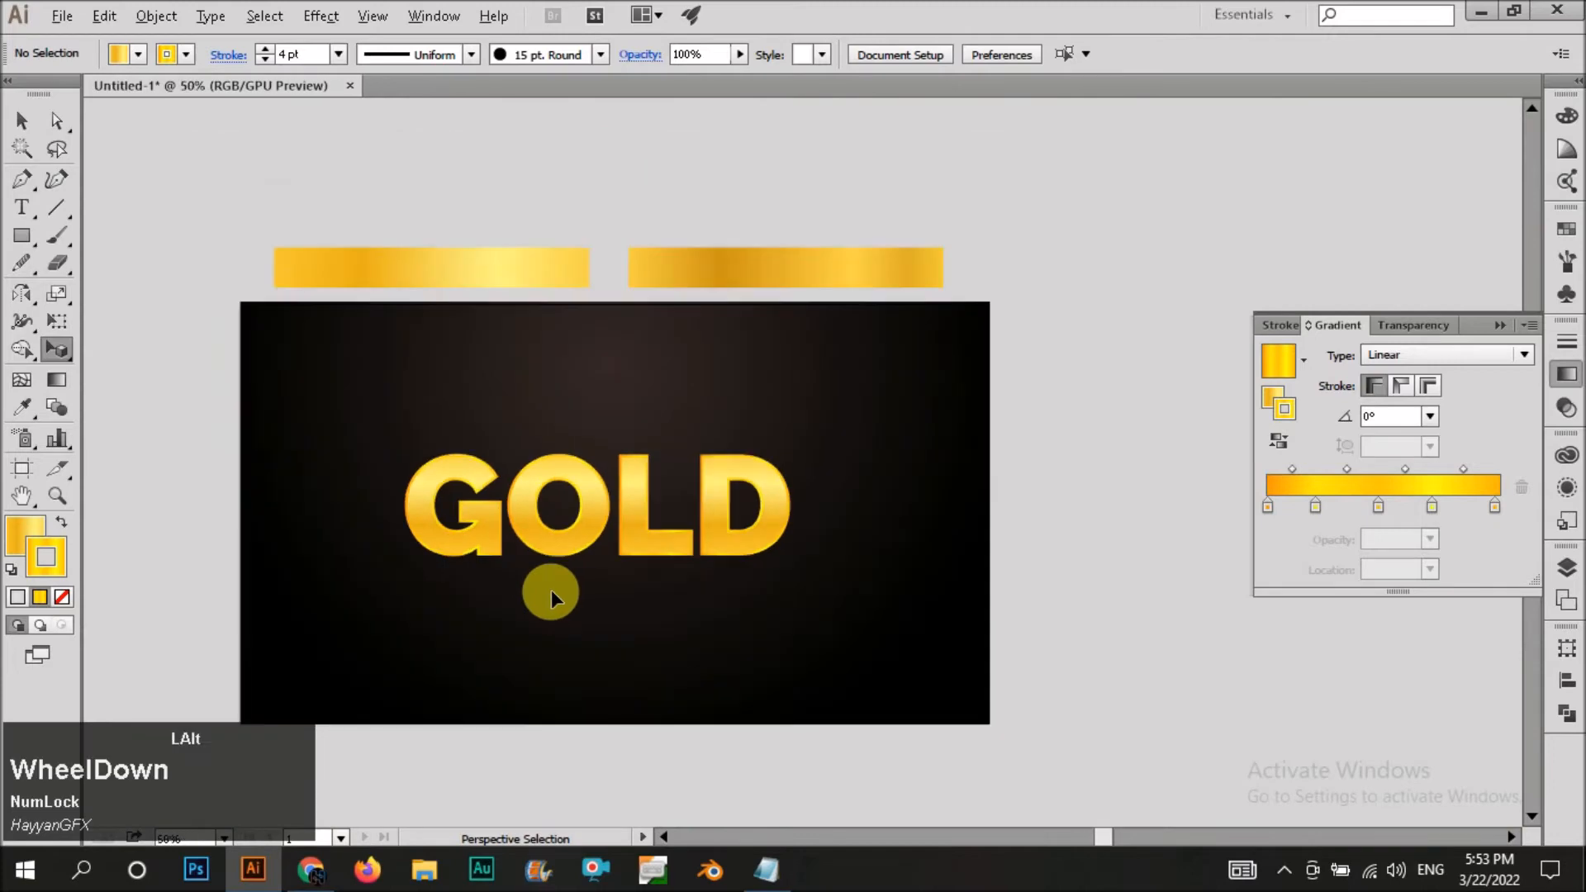
Group all the GOLD letters together and deselect them.
scroll(457, 560, up, 1)
drag(301, 399, 926, 628)
key(ctrl+g)
click(950, 625)
scroll(870, 608, down, 1)
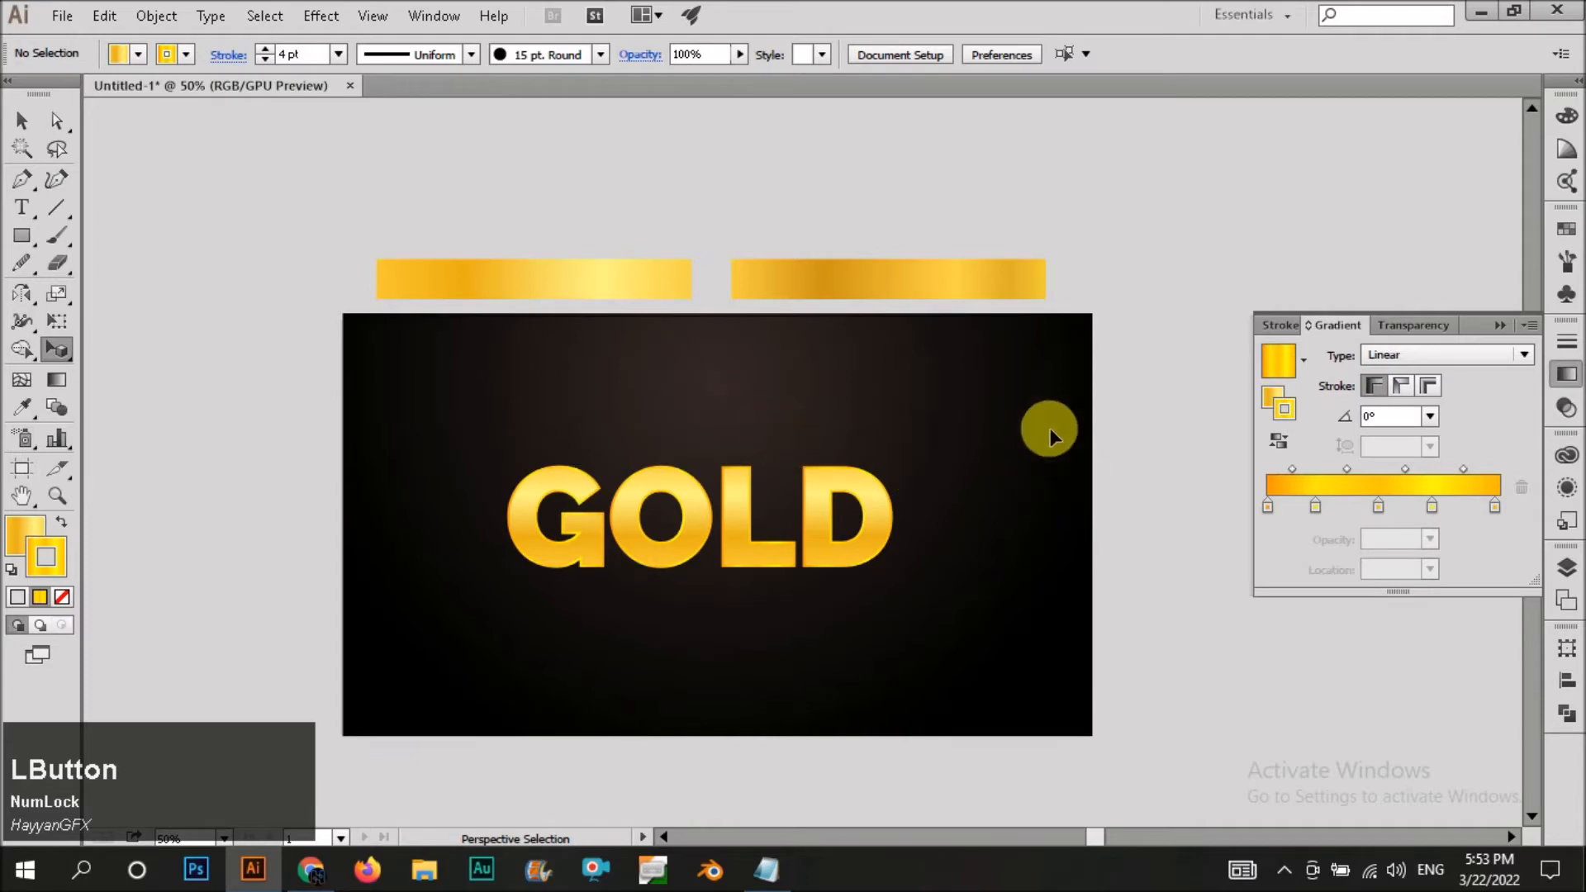
Recolour the centre stop of the background rectangle's radial gradient with a dark grey swatch.
click(951, 435)
key(g)
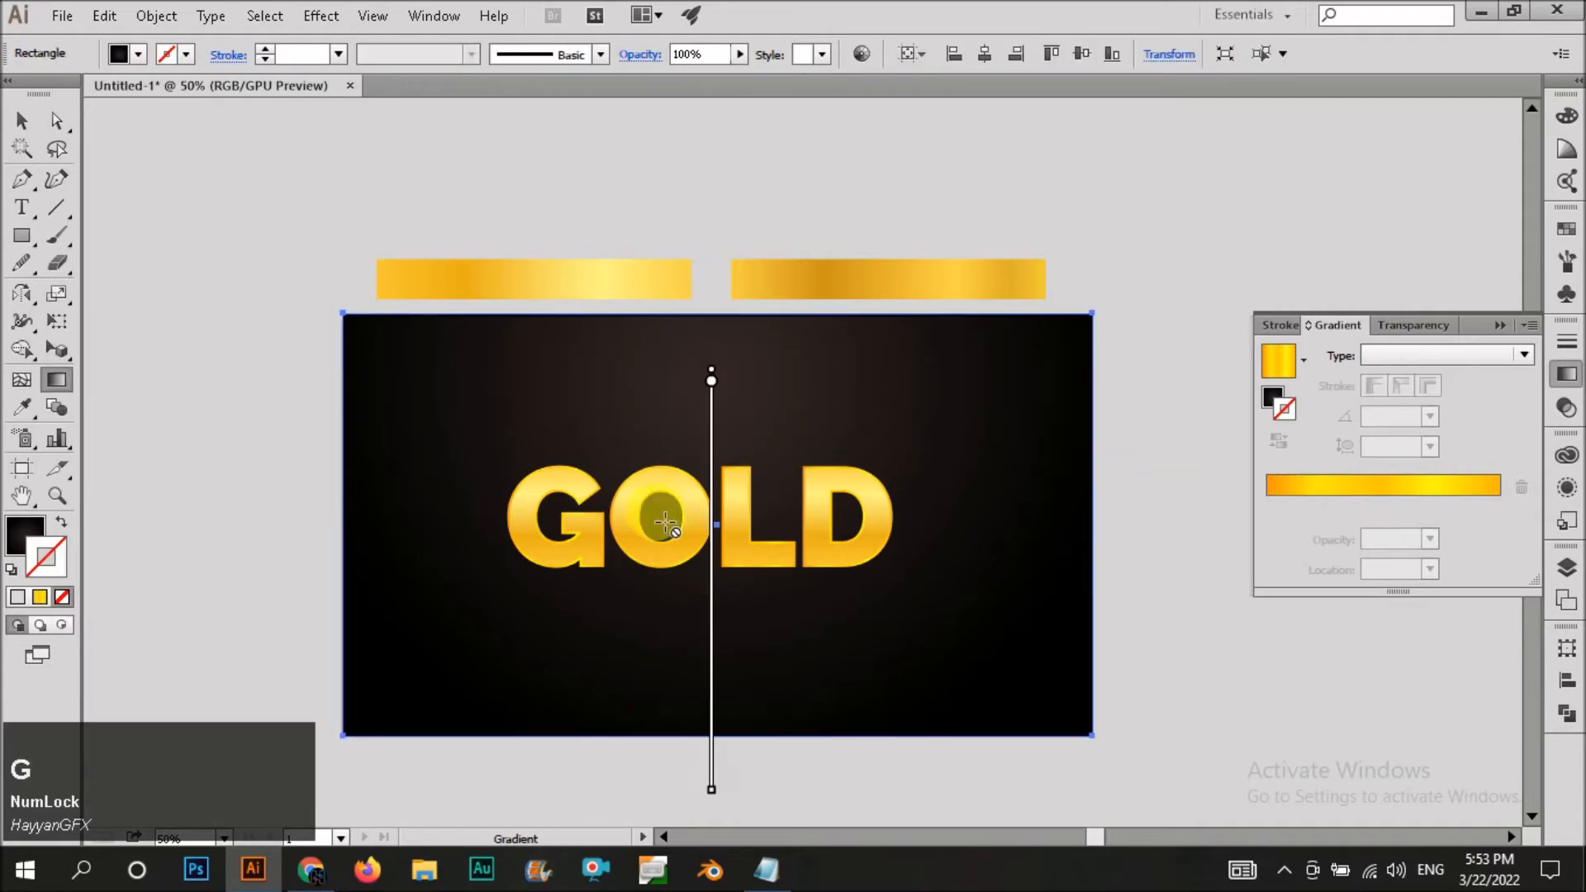
key(v)
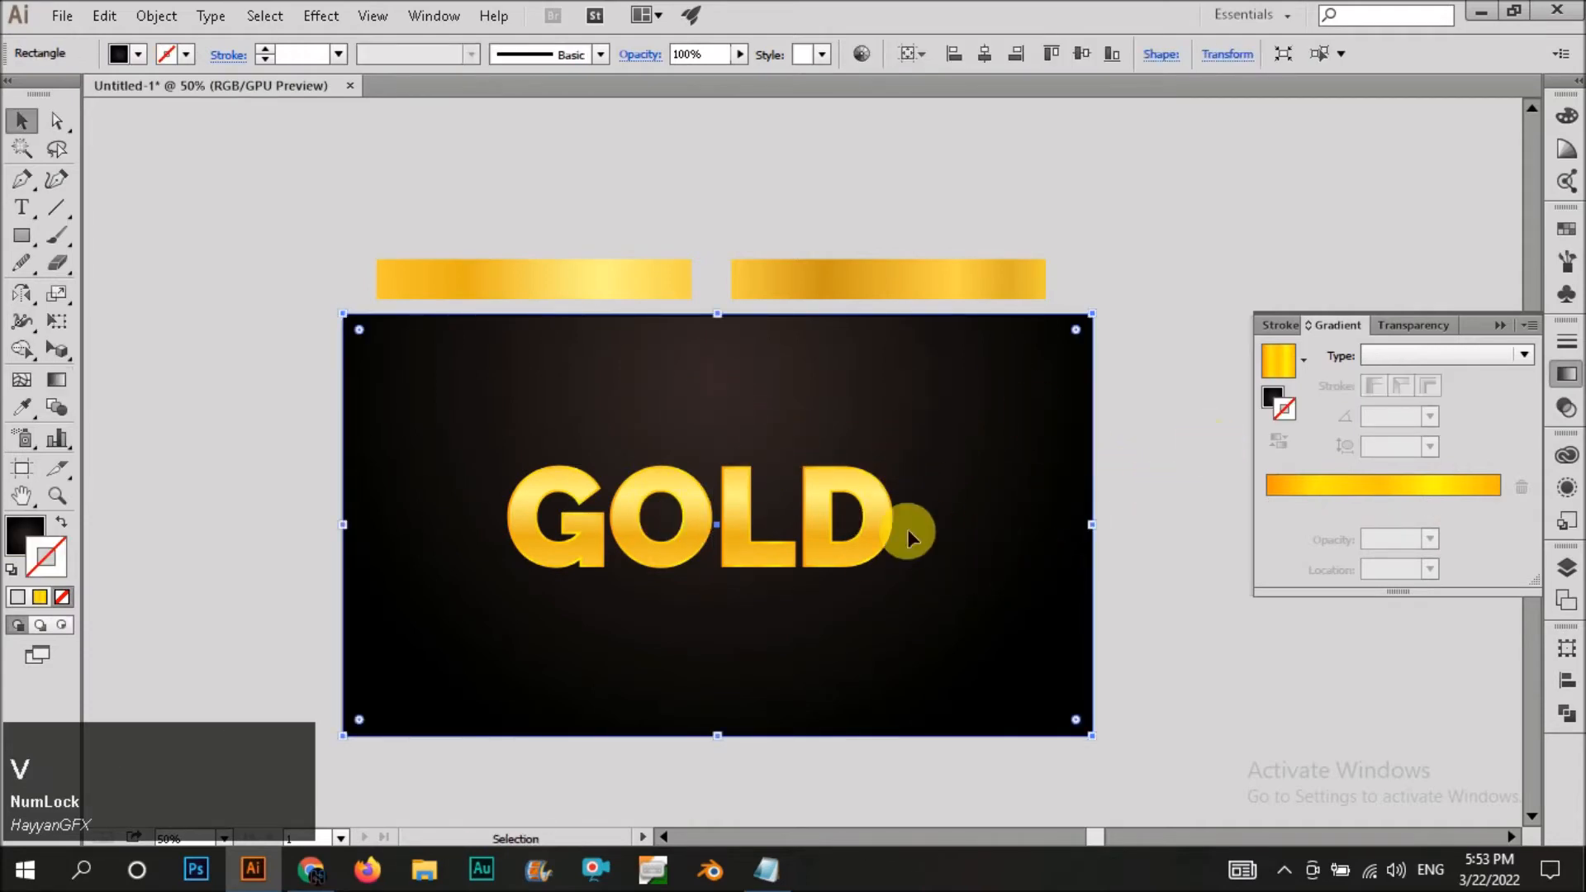
click(907, 529)
click(1271, 396)
click(1268, 508)
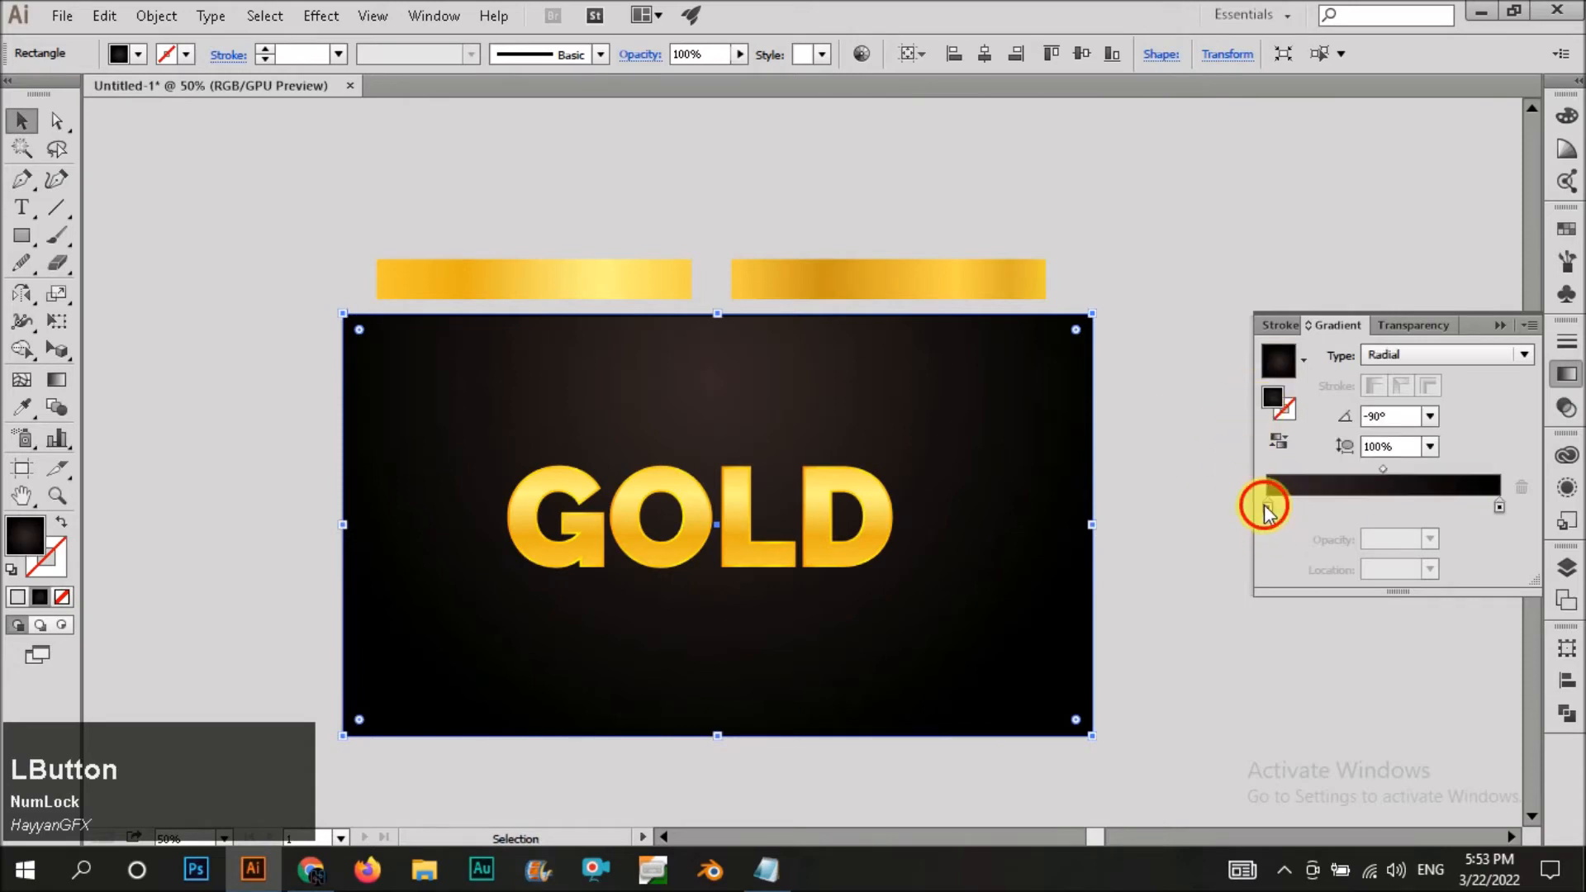
double_click(1268, 507)
click(1192, 631)
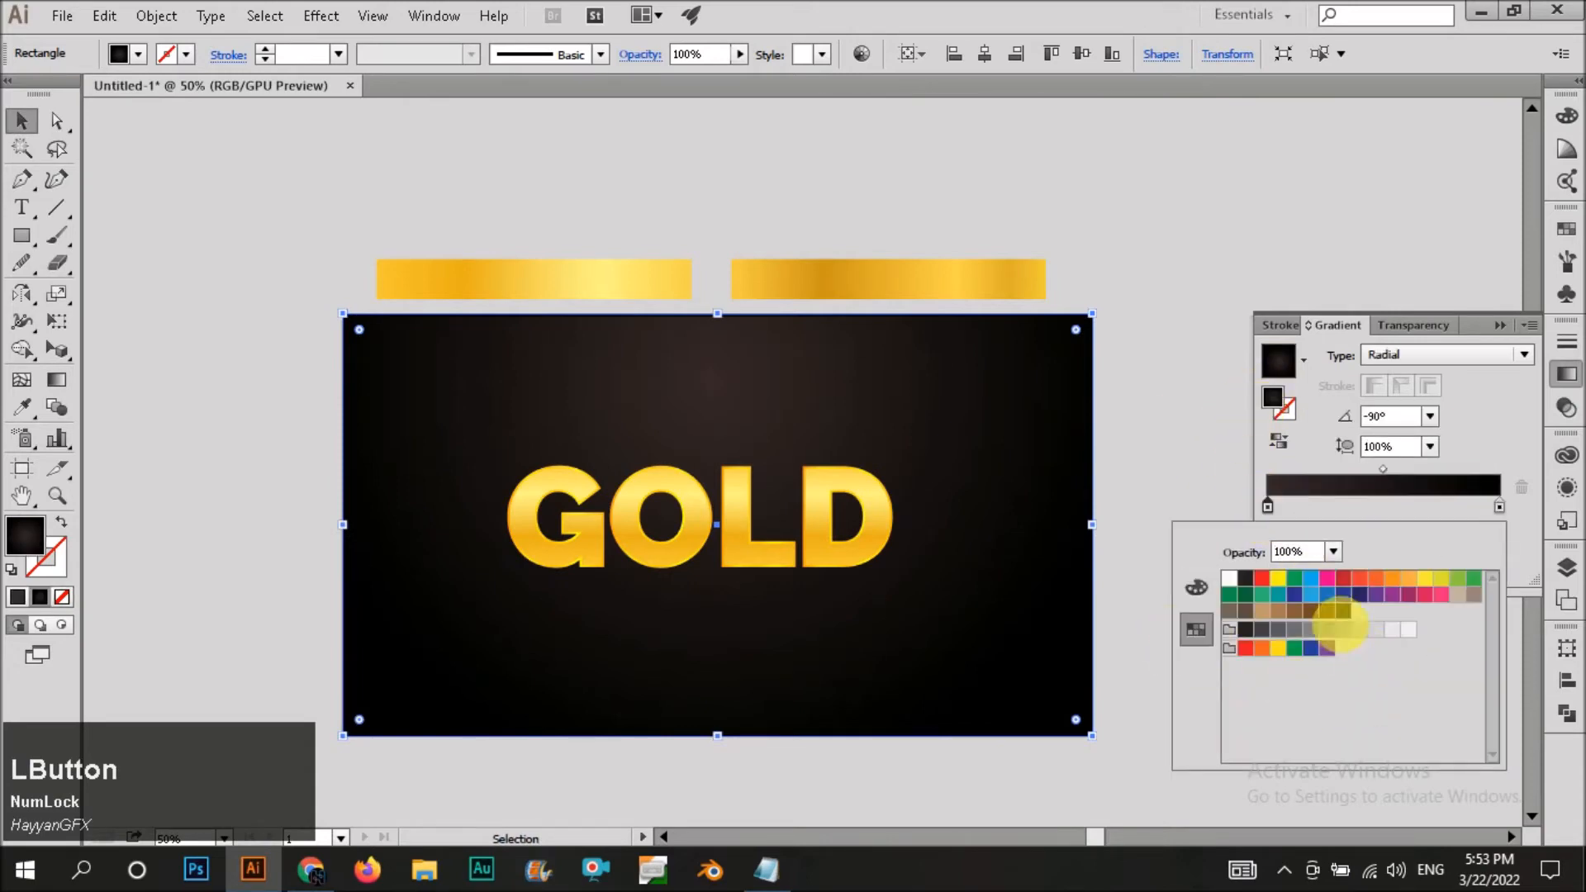
click(1258, 633)
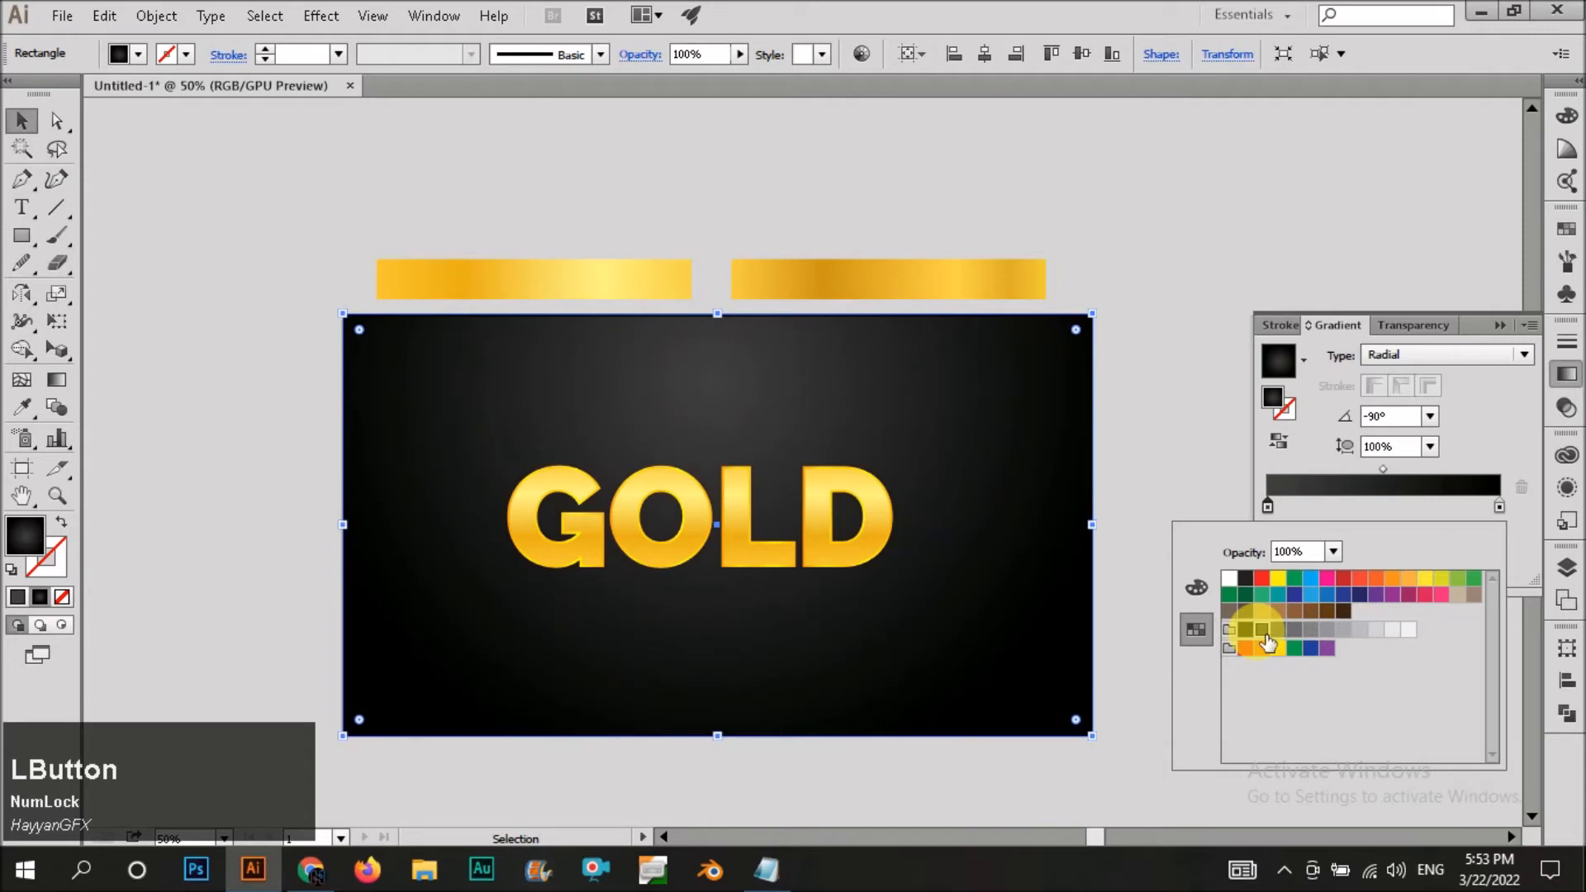
click(1276, 629)
key(v)
Redraw the background's radial gradient from its upper edge, slightly diagonally, to beyond its lower edge, and deselect it.
click(1039, 446)
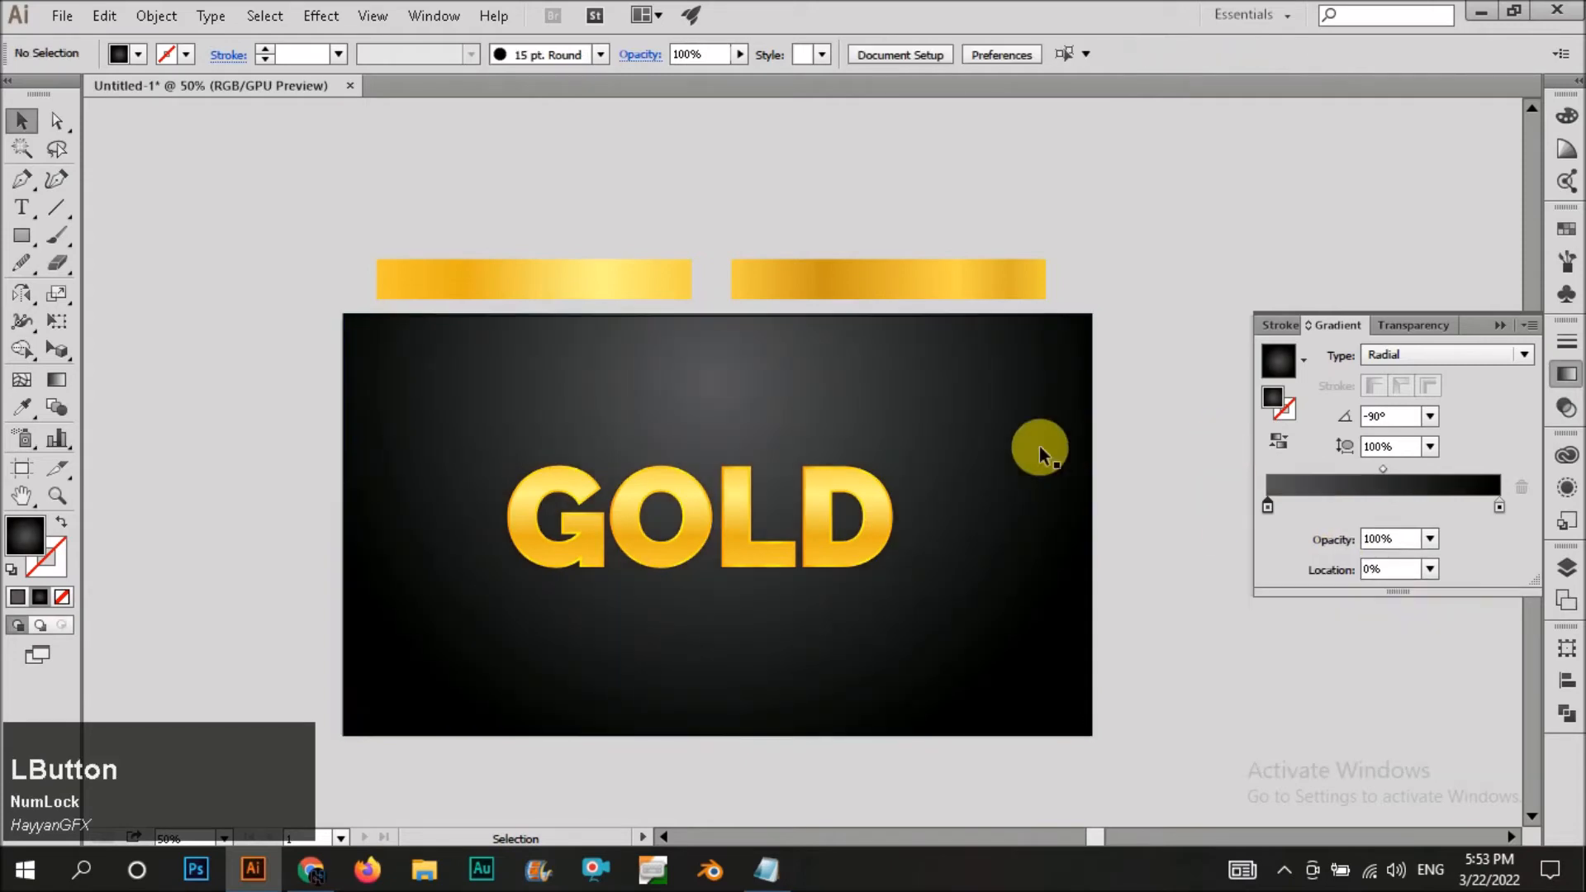
key(g)
drag(793, 303, 699, 847)
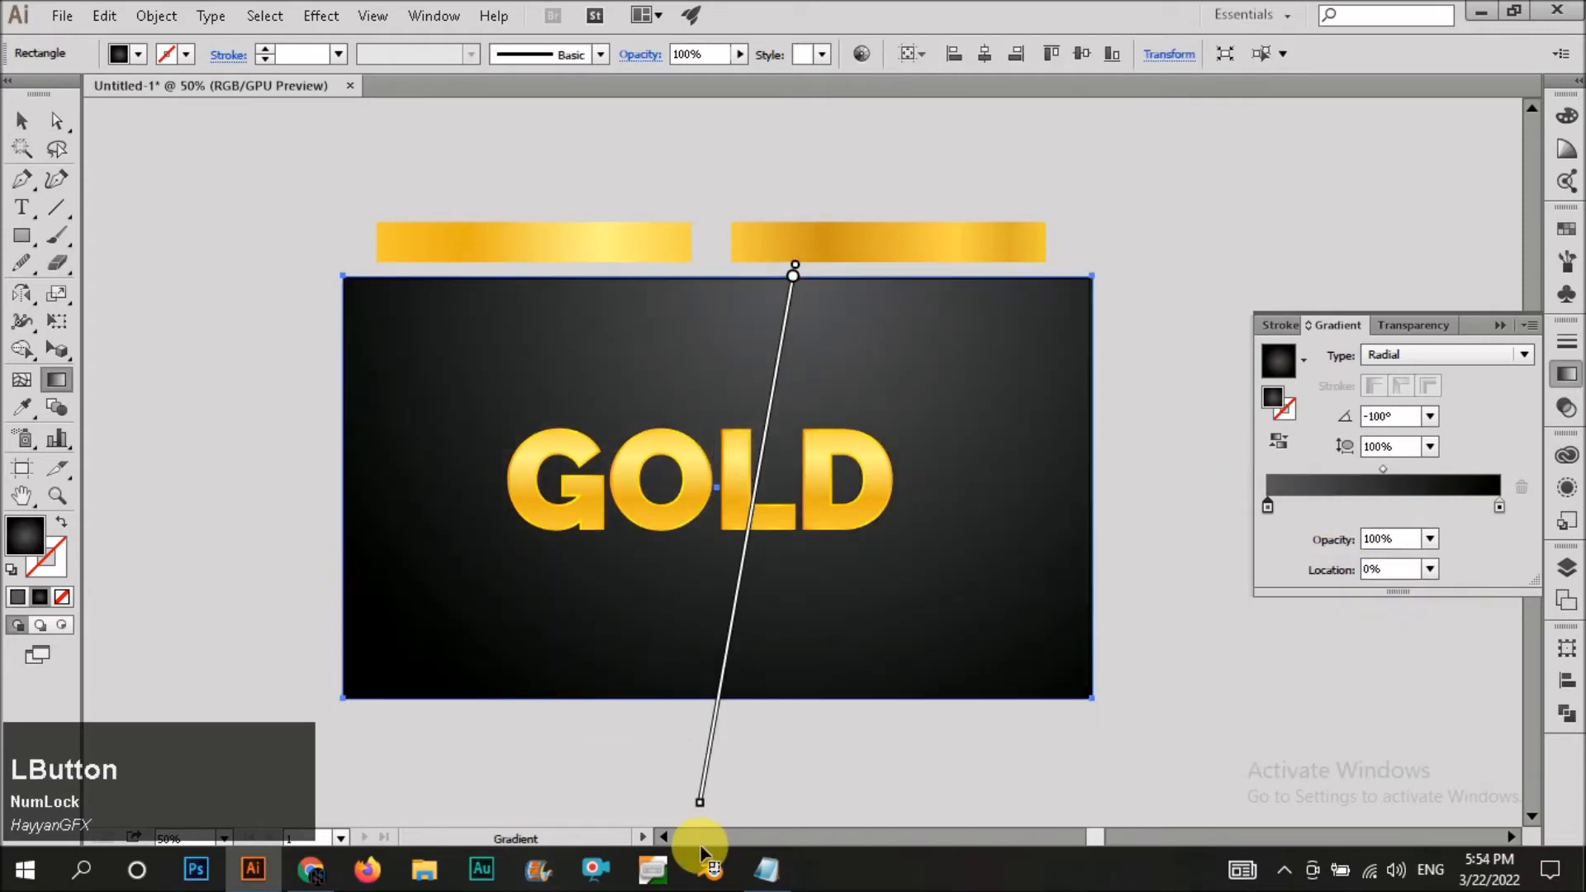
key(v)
click(1153, 309)
Fill an in-place copy of the GOLD letters with the background's dark radial gradient and set its stroke to 0 pt.
scroll(542, 533, up, 3)
click(607, 479)
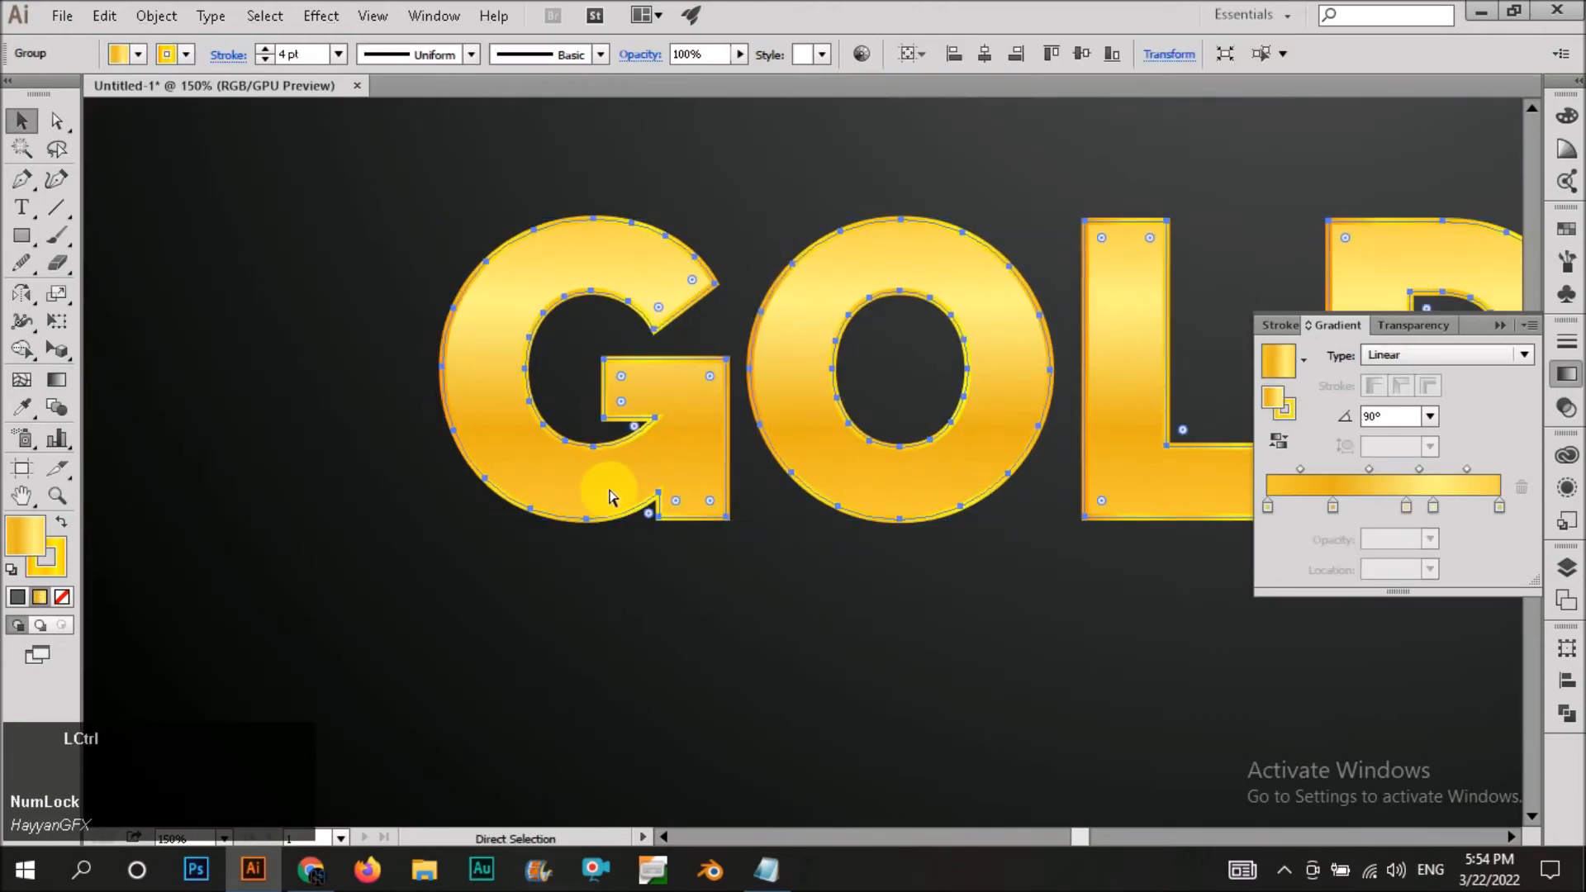
scroll(570, 504, down, 3)
key(i)
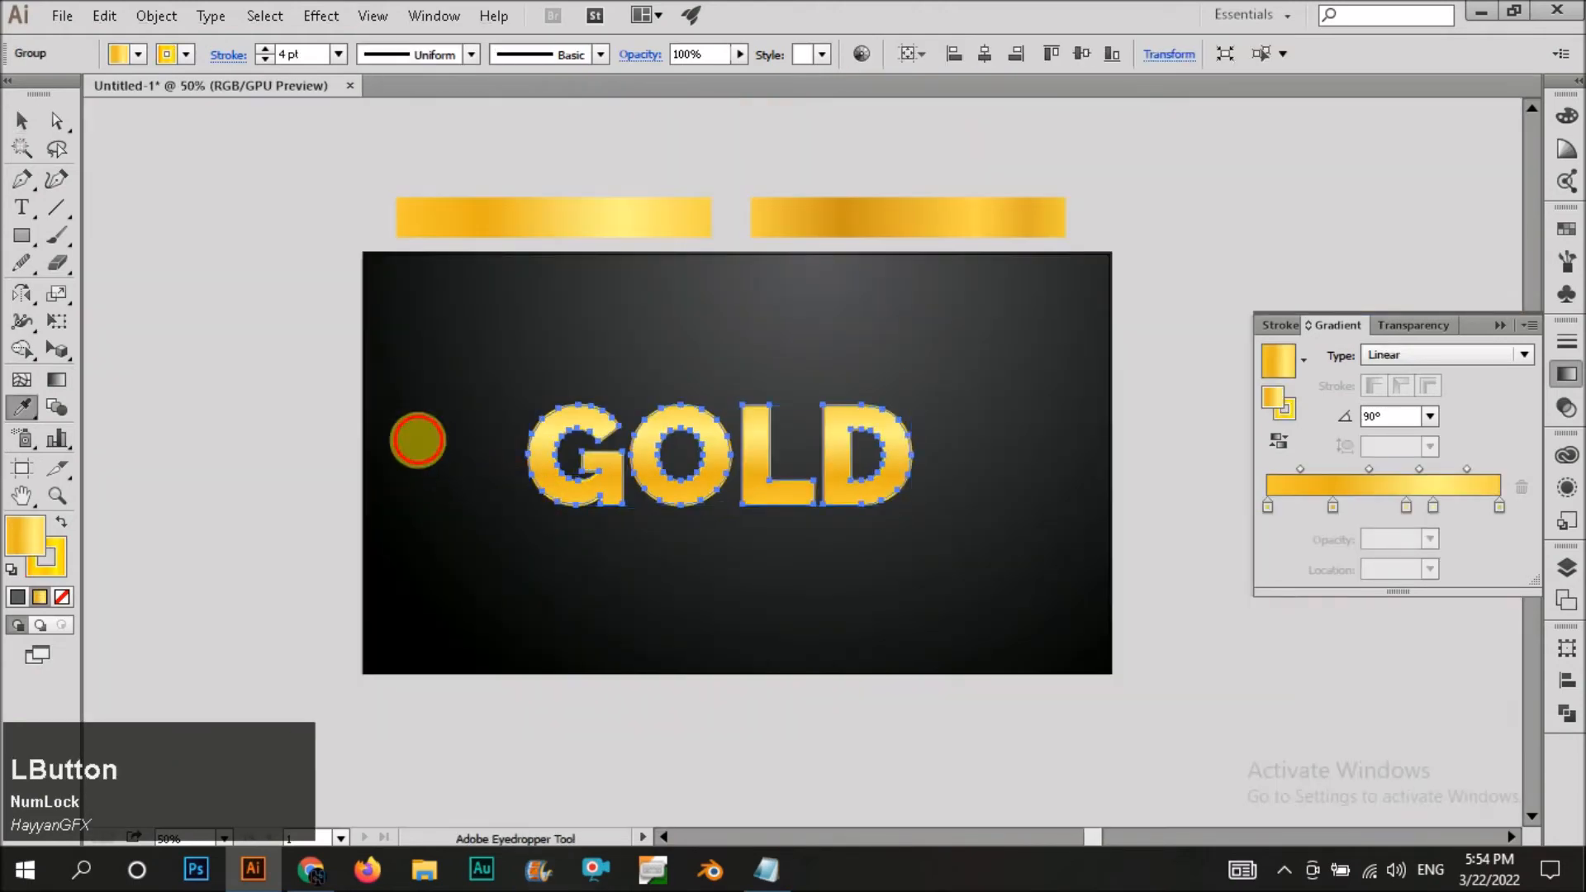
click(672, 536)
key(v)
scroll(678, 496, up, 3)
click(265, 58)
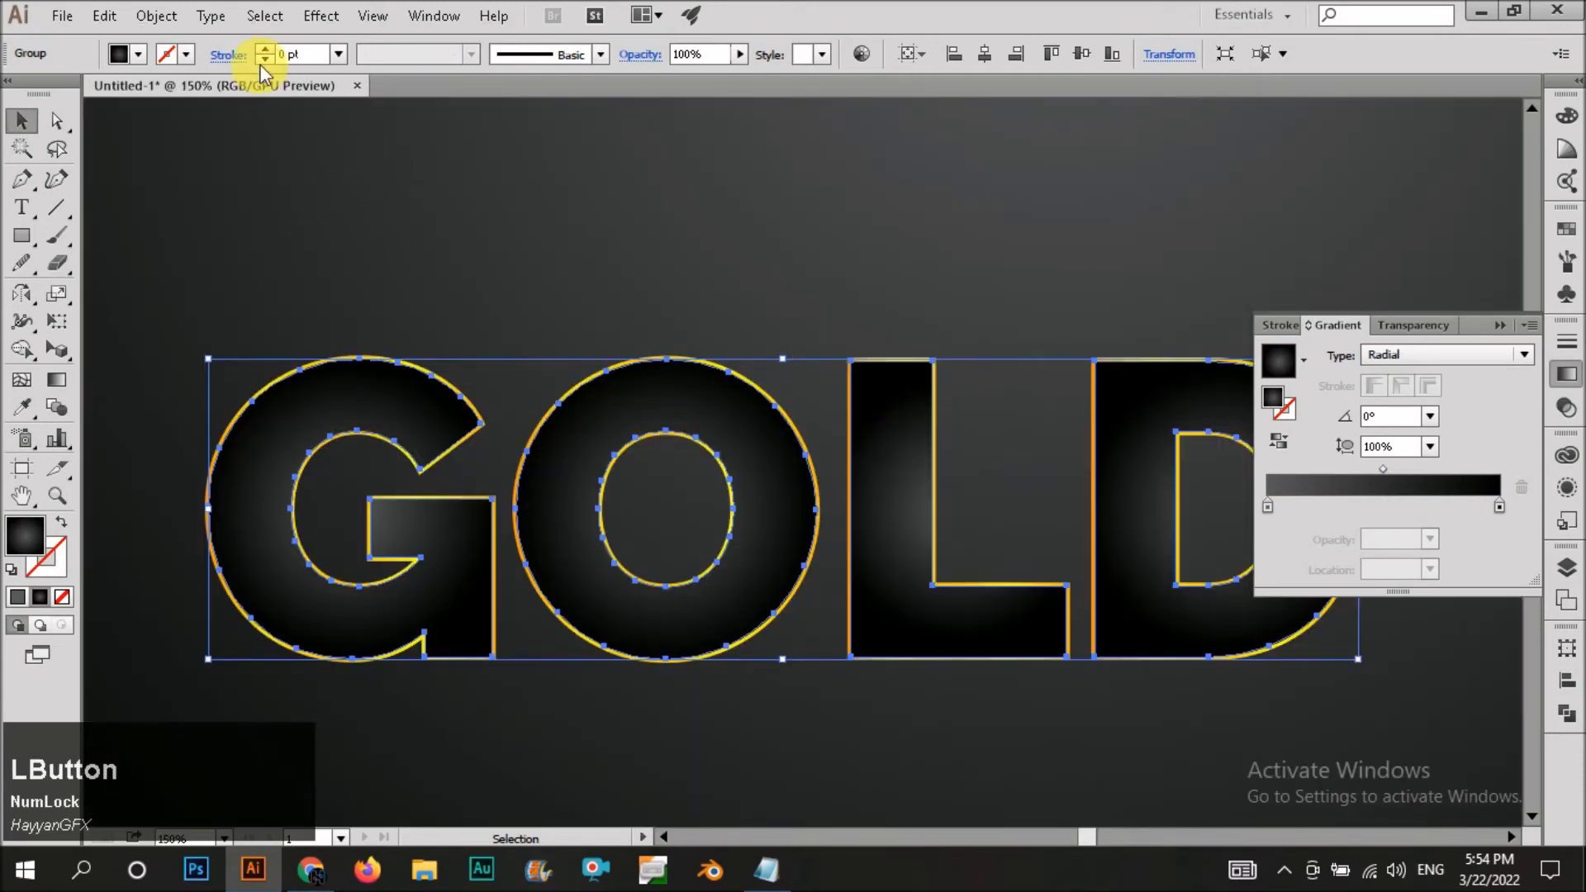
Apply a Gaussian Blur with a 63.5 pixel radius to the dark letter copy, previewing it first.
click(313, 16)
mouse_move(496, 411)
click(644, 411)
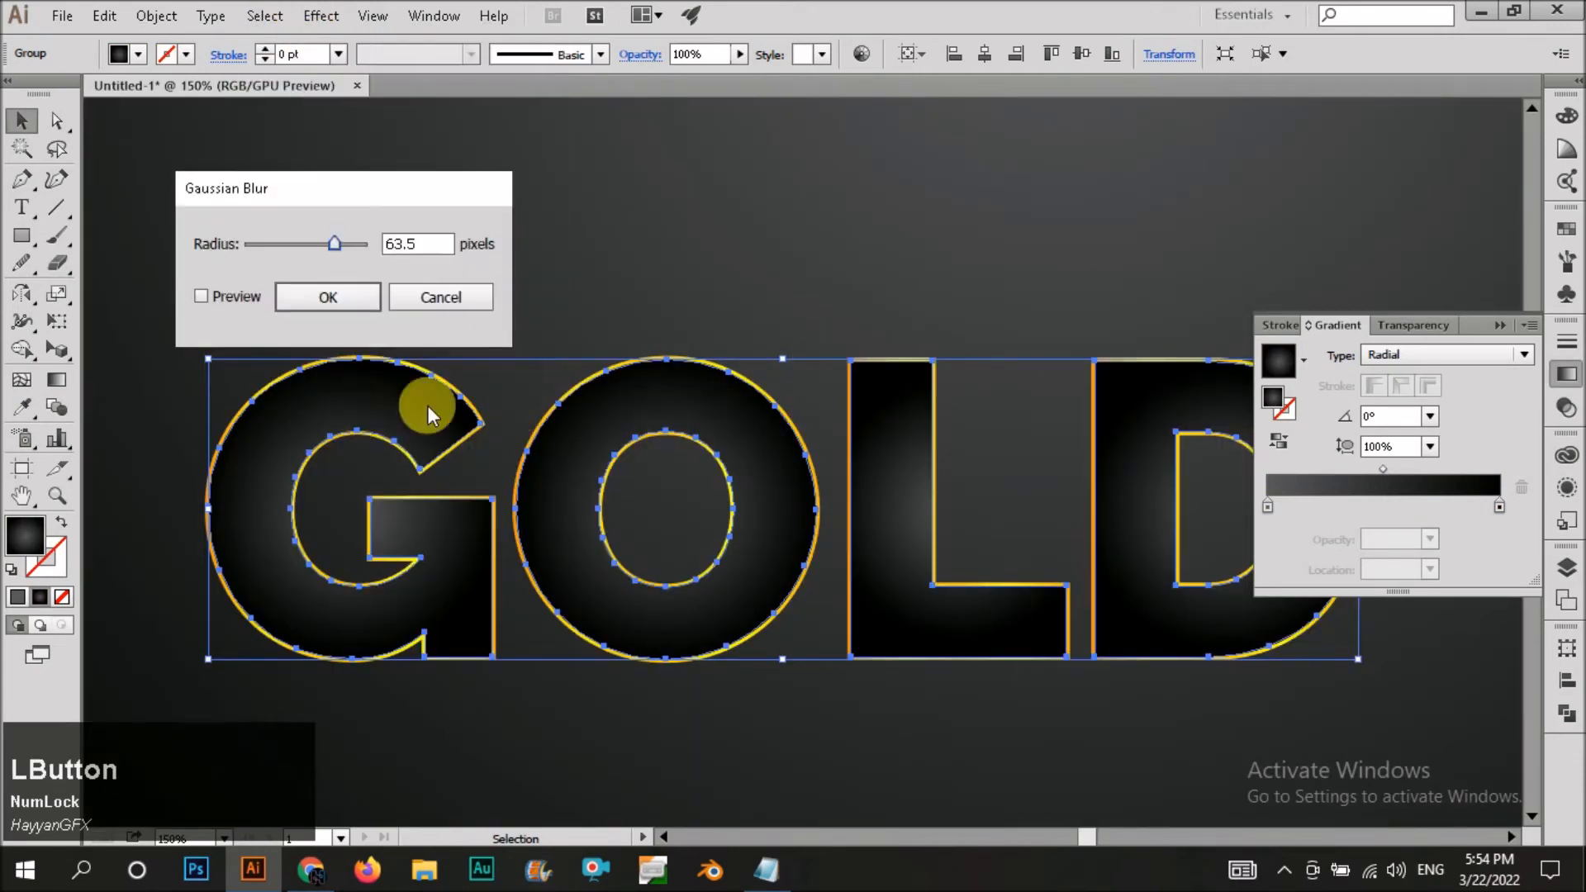
click(231, 296)
click(329, 295)
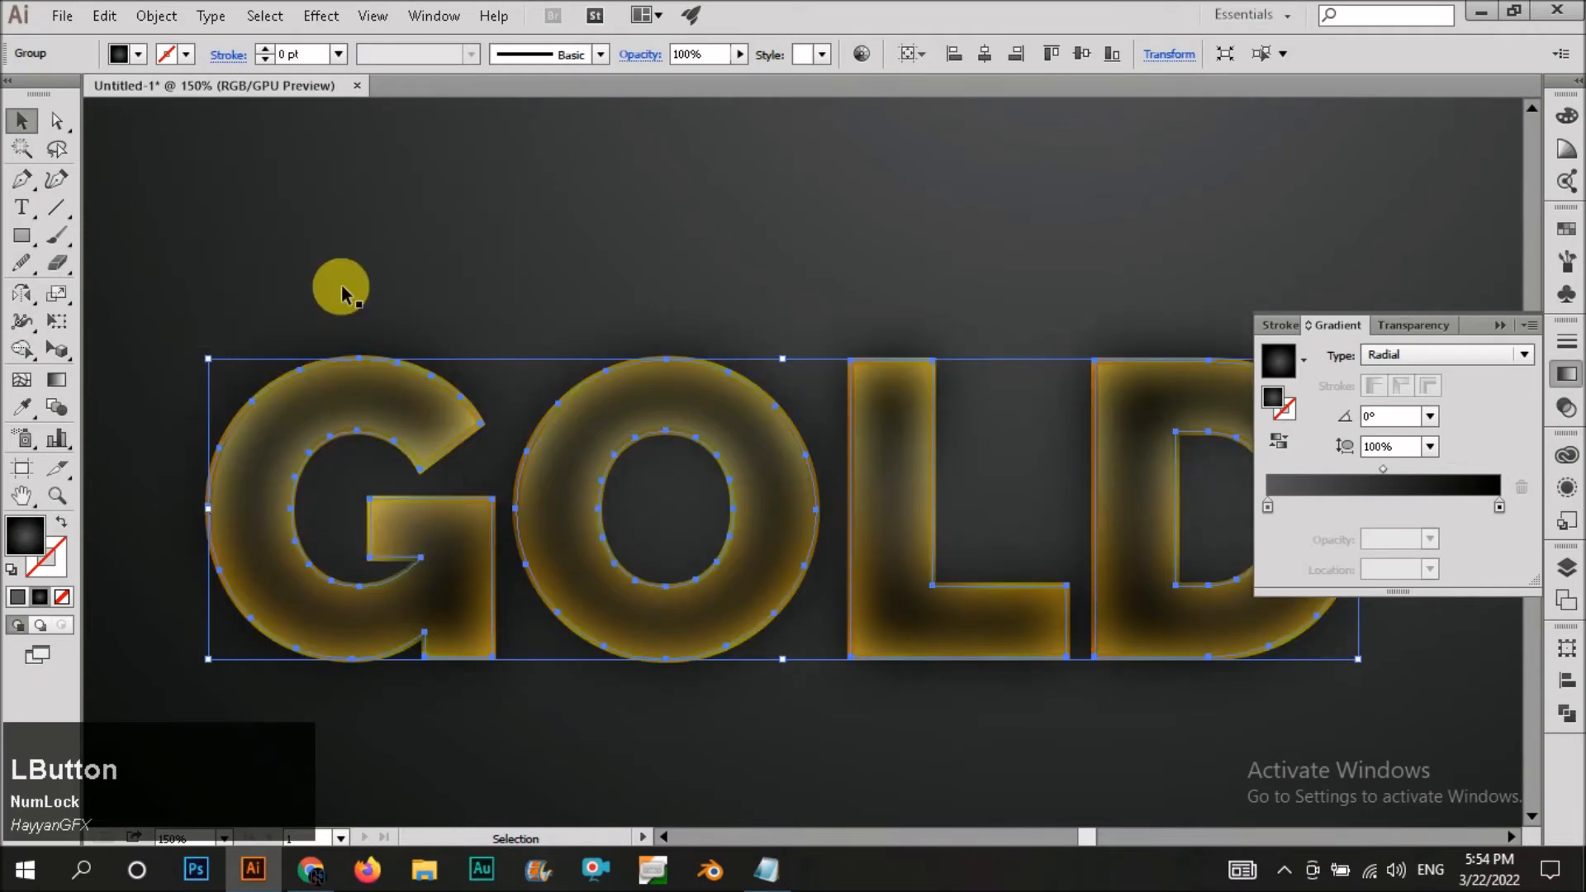
Send the blurred dark copy behind the gold letters as a shadow and deselect it.
key(ctrl+bracketleft)
scroll(840, 595, down, 4)
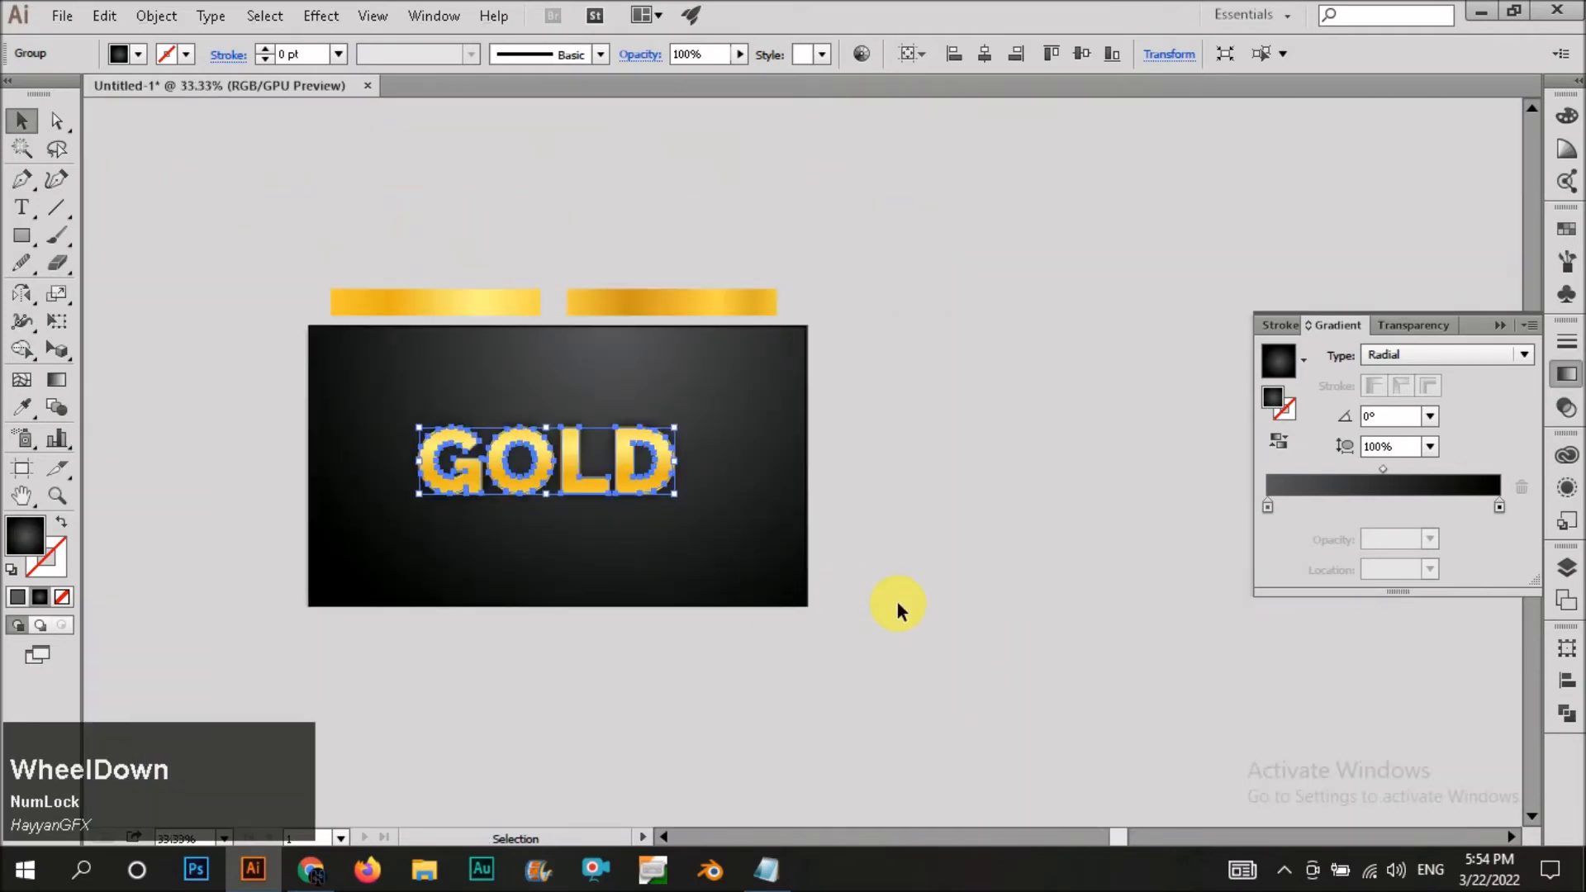
click(365, 470)
scroll(365, 471, up, 1)
scroll(614, 632, up, 1)
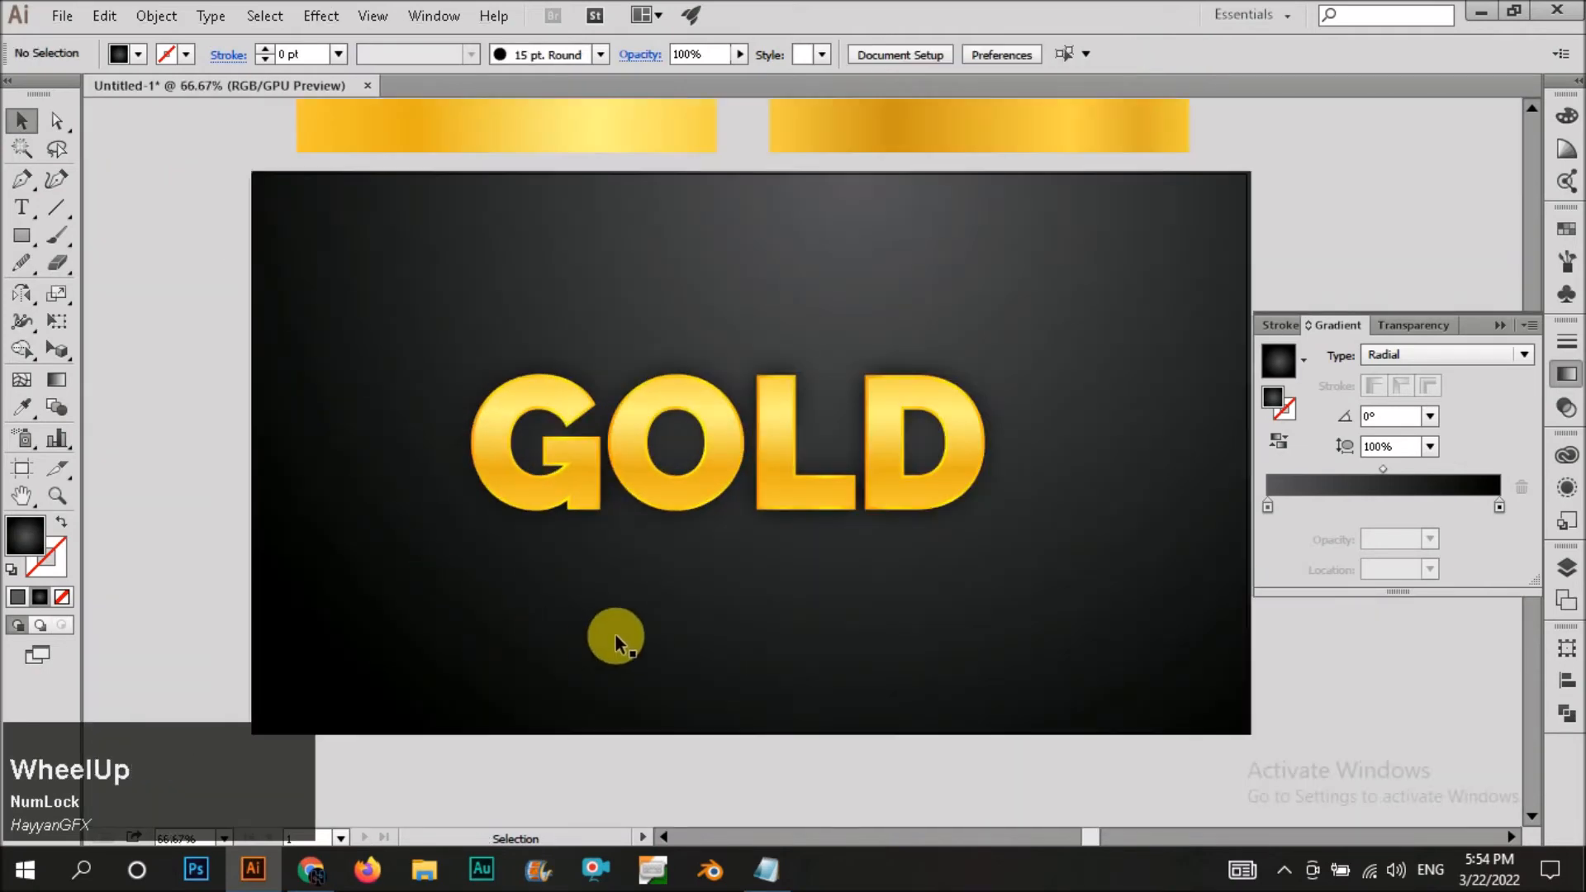
Place a second in-place copy of the blurred shadow behind the gold letters to strengthen it, and deselect it.
click(639, 524)
scroll(639, 523, up, 2)
key(ctrl+shift+v)
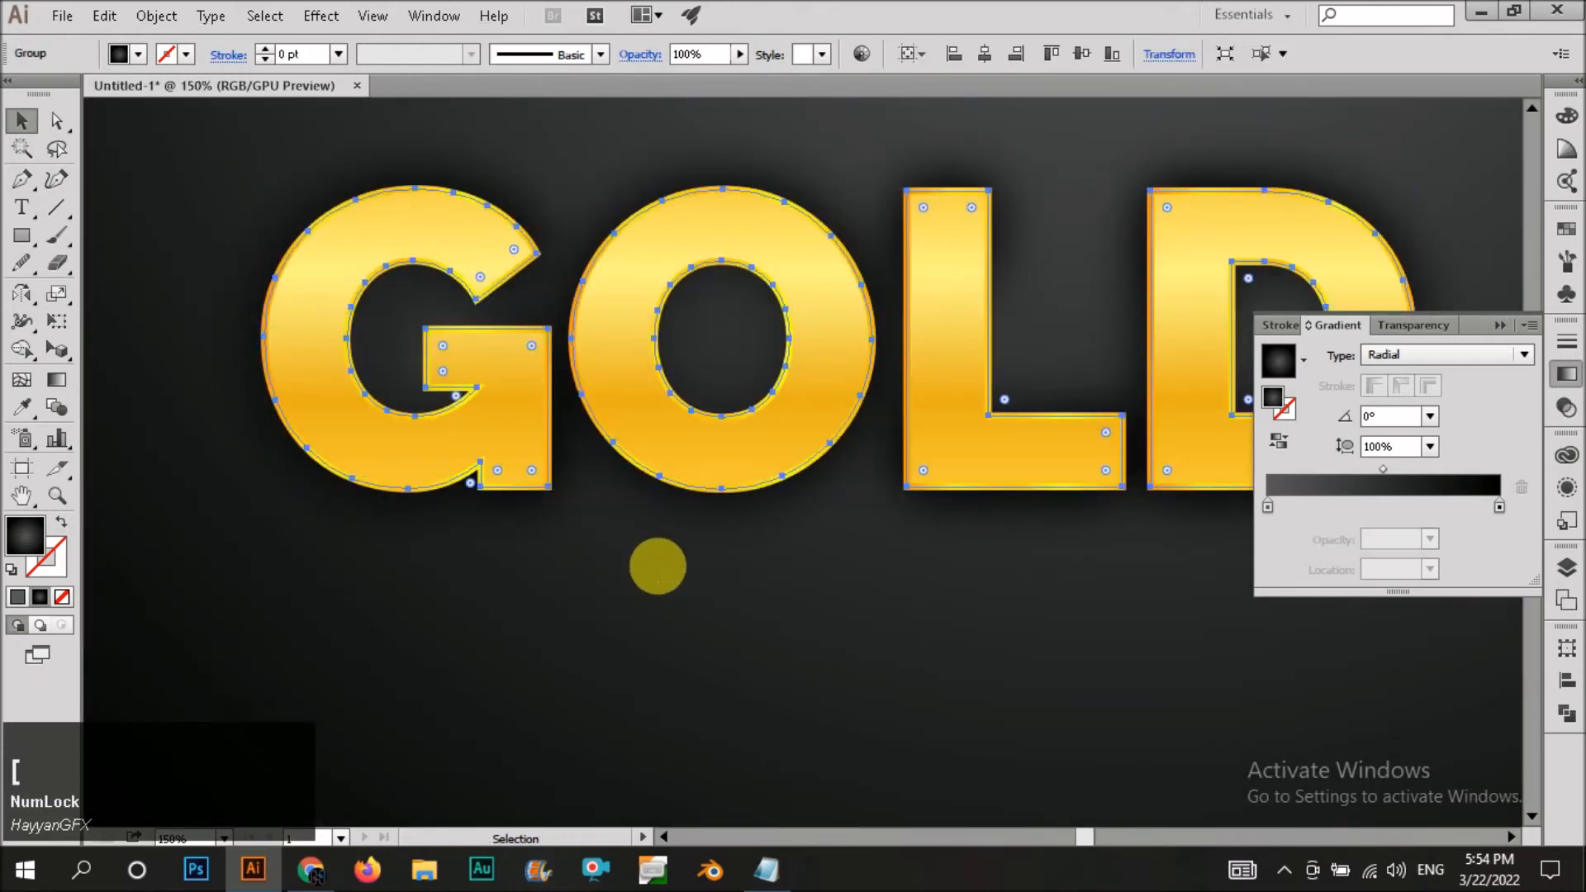
scroll(595, 469, down, 4)
click(833, 571)
scroll(592, 496, up, 3)
drag(694, 448, 684, 450)
scroll(684, 450, down, 3)
click(673, 652)
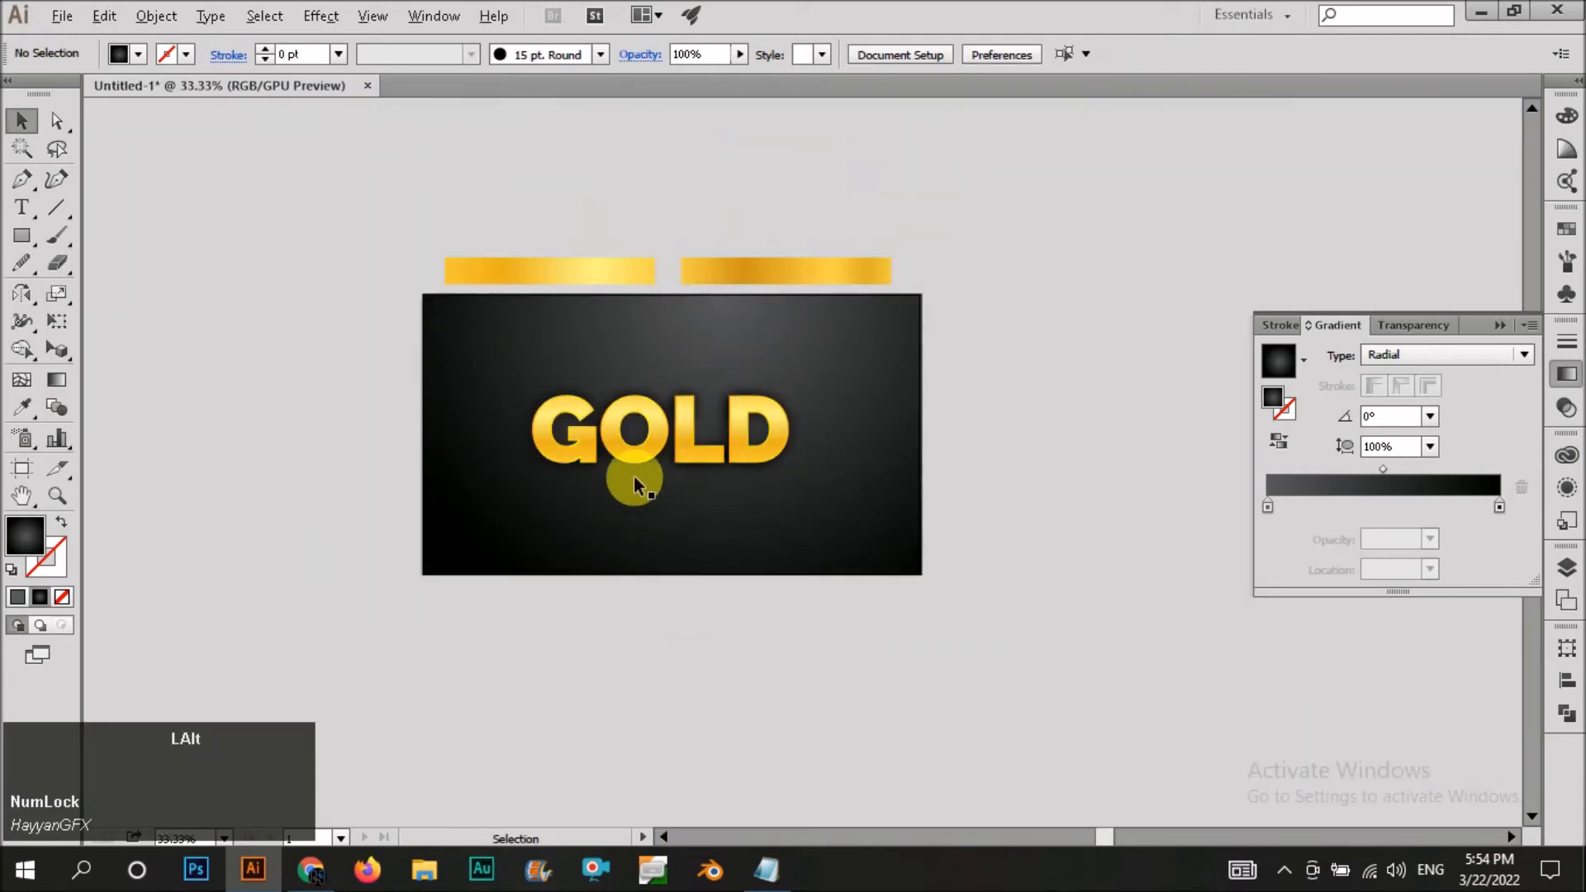
scroll(645, 495, up, 2)
scroll(666, 496, down, 1)
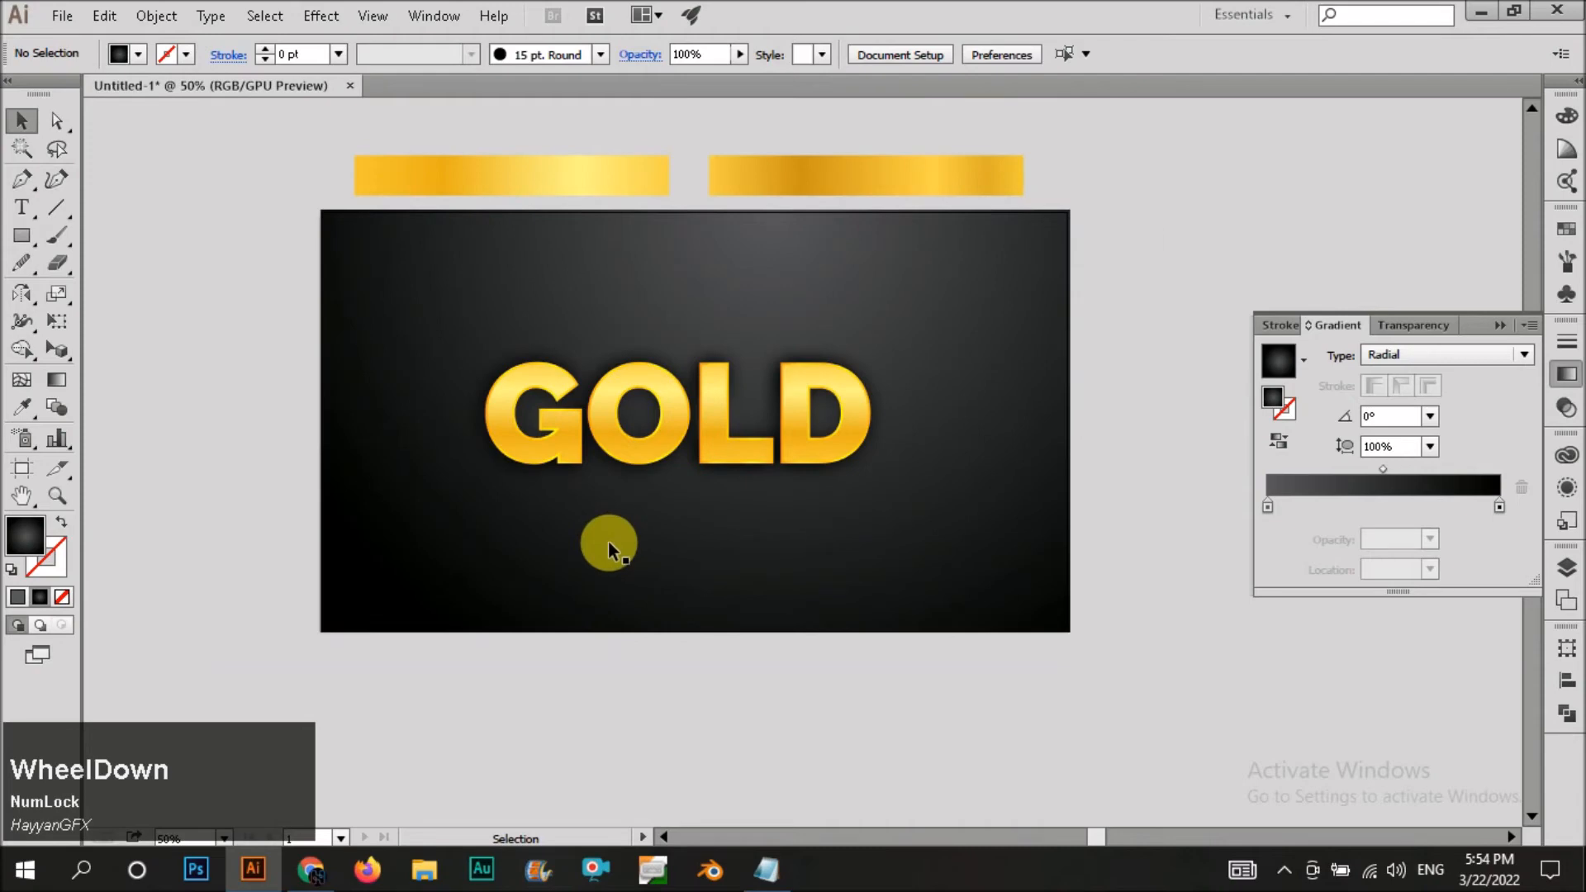
Draw a circle on the dark background above and to the right of the letter D.
scroll(1027, 408, up, 3)
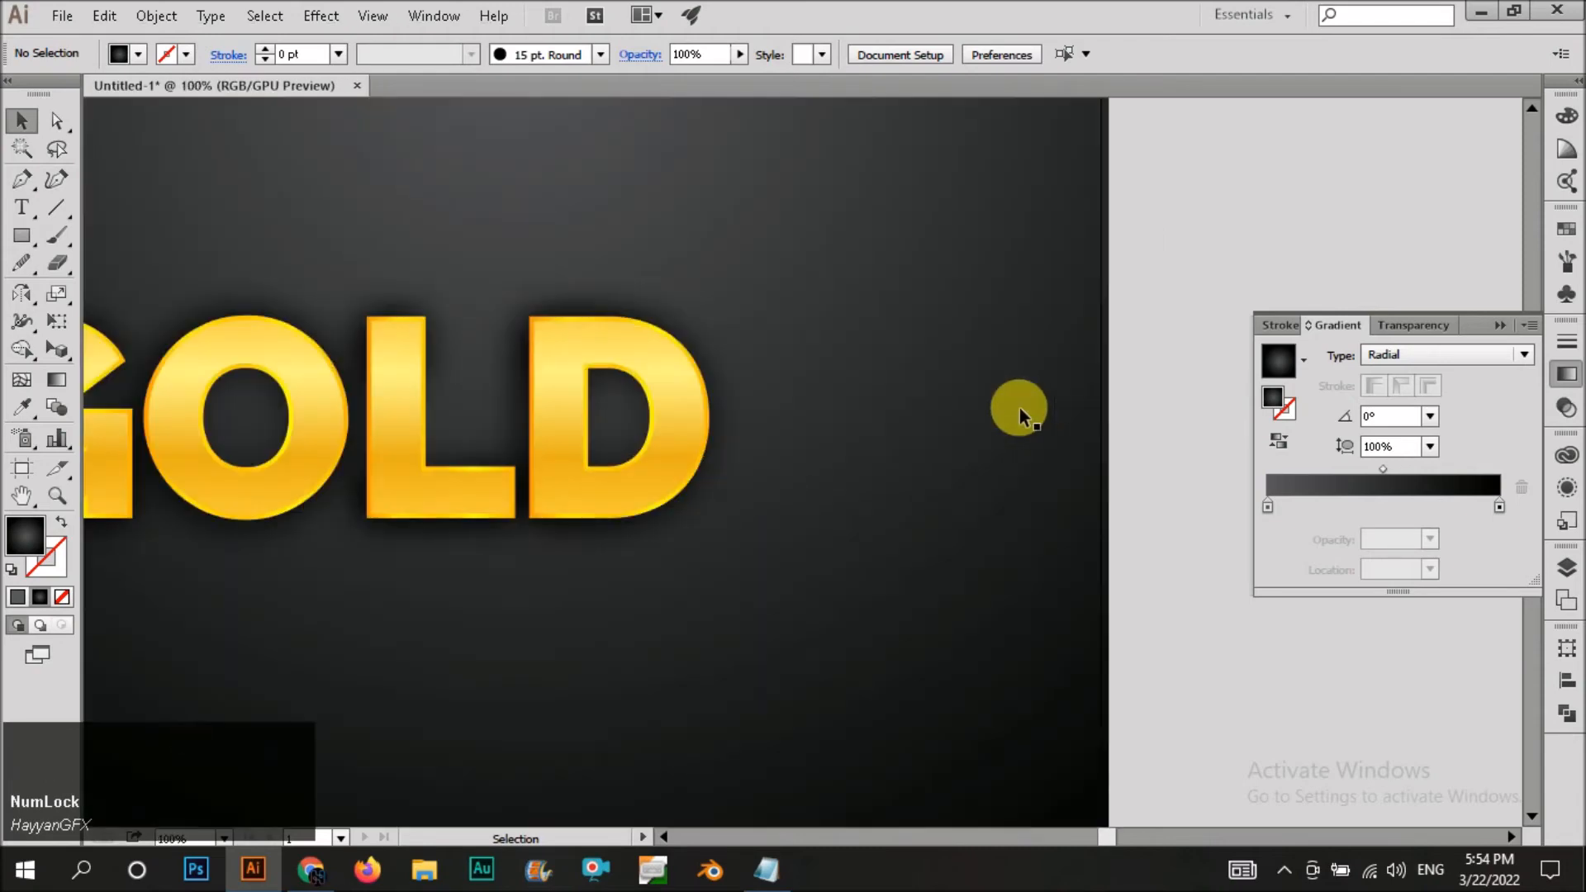
key(l)
drag(786, 360, 927, 430)
key(v)
Change the circle's radial gradient to yellow at the centre, fading to 0% opacity at the outer stop.
click(1268, 506)
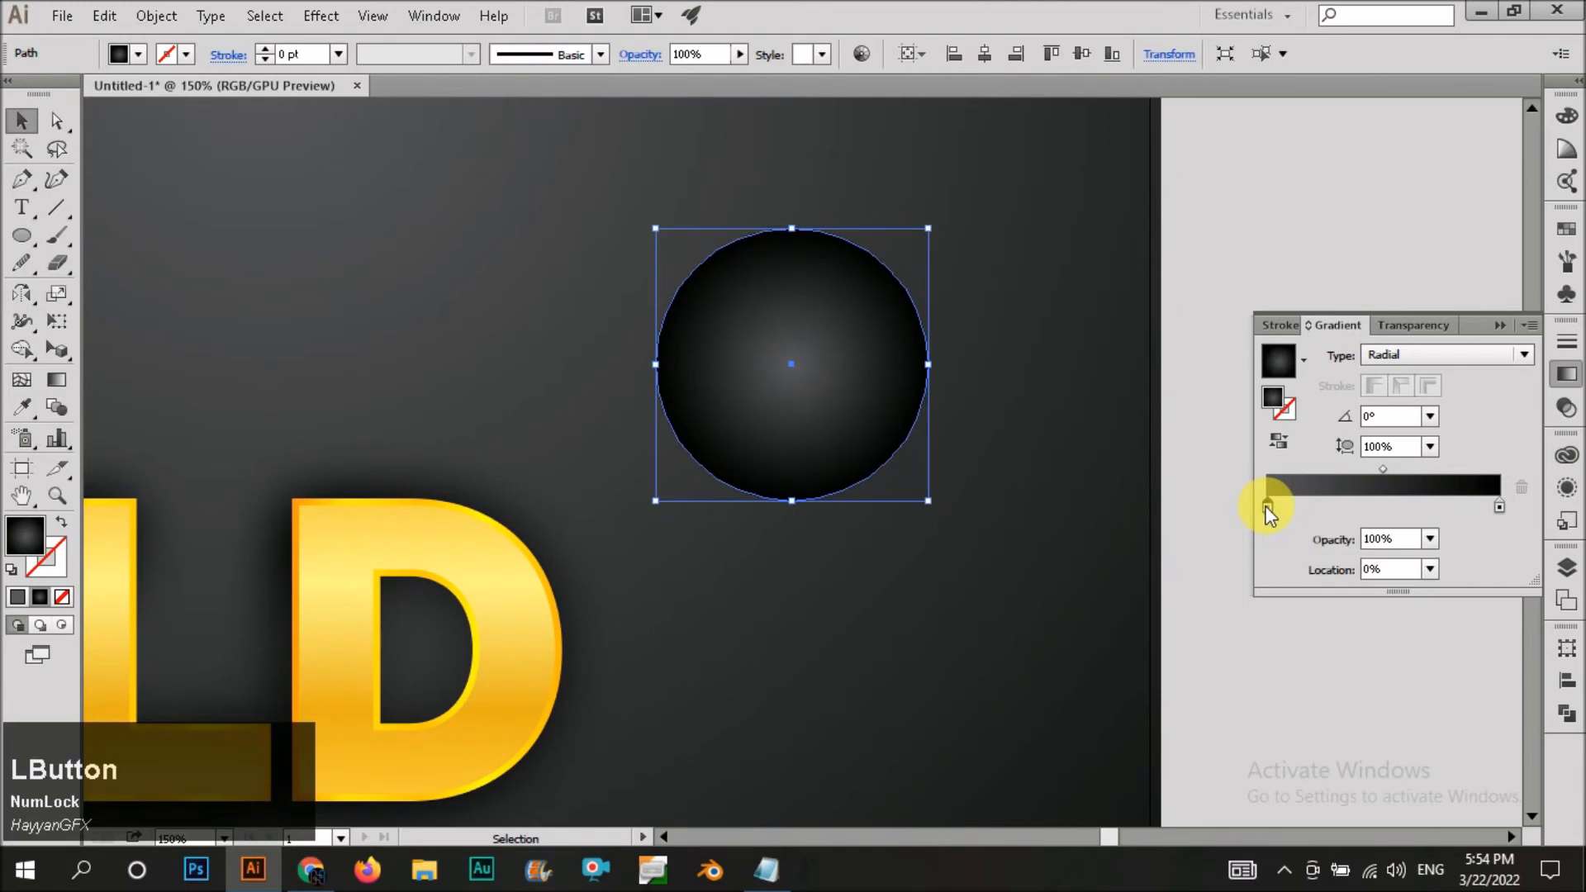
double_click(1268, 507)
click(1278, 578)
click(1499, 506)
click(1430, 539)
click(1447, 567)
Set the glow circle's blending mode to Screen and deselect it.
click(1399, 323)
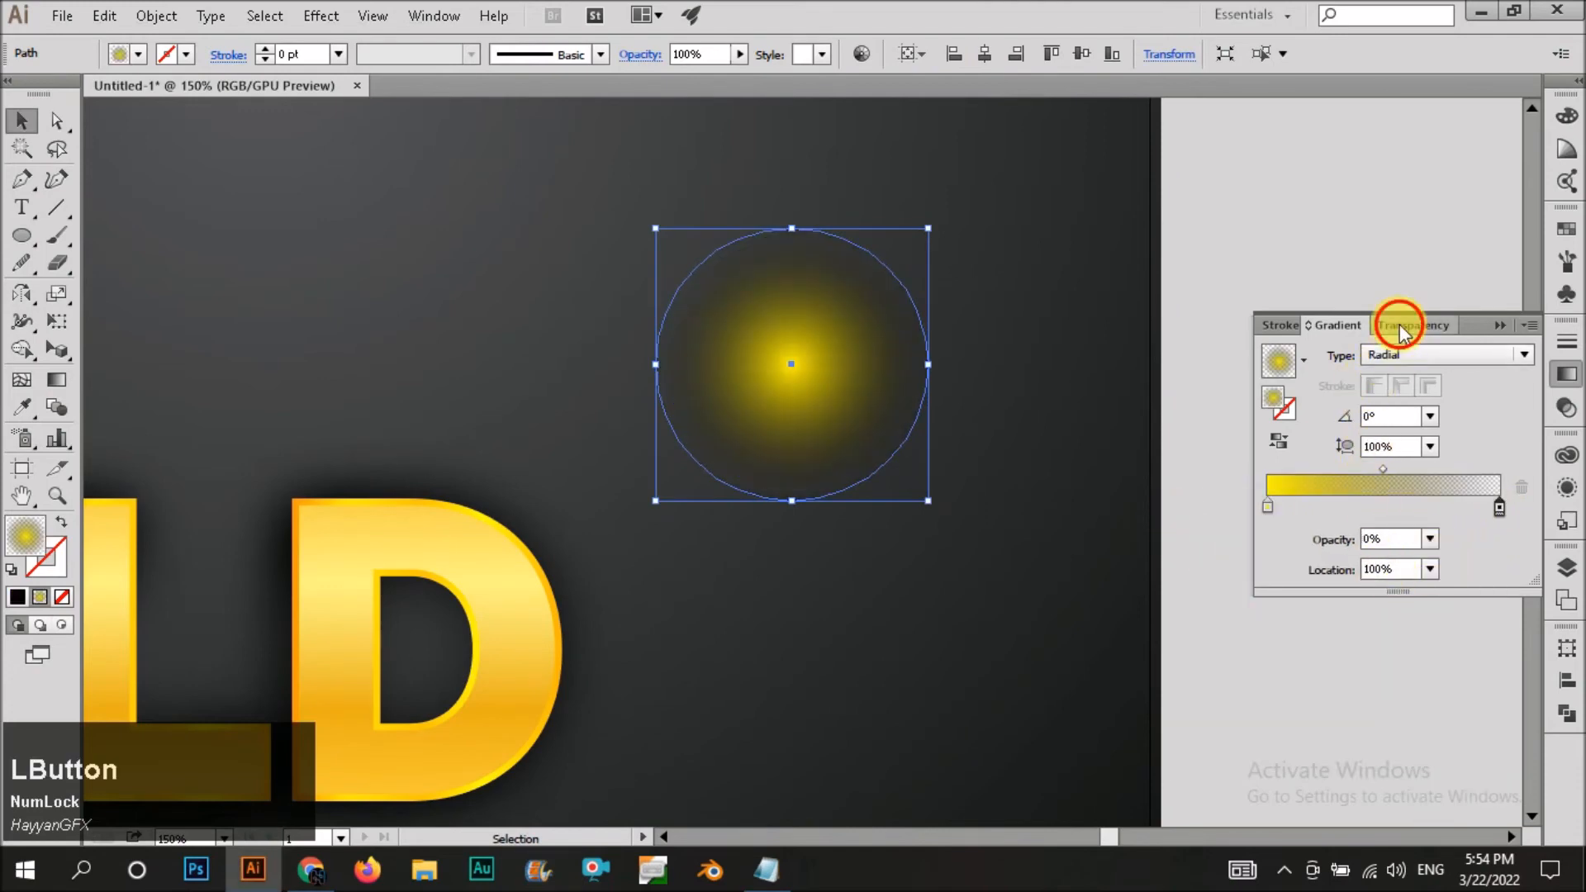
click(1355, 357)
click(1326, 520)
click(1275, 532)
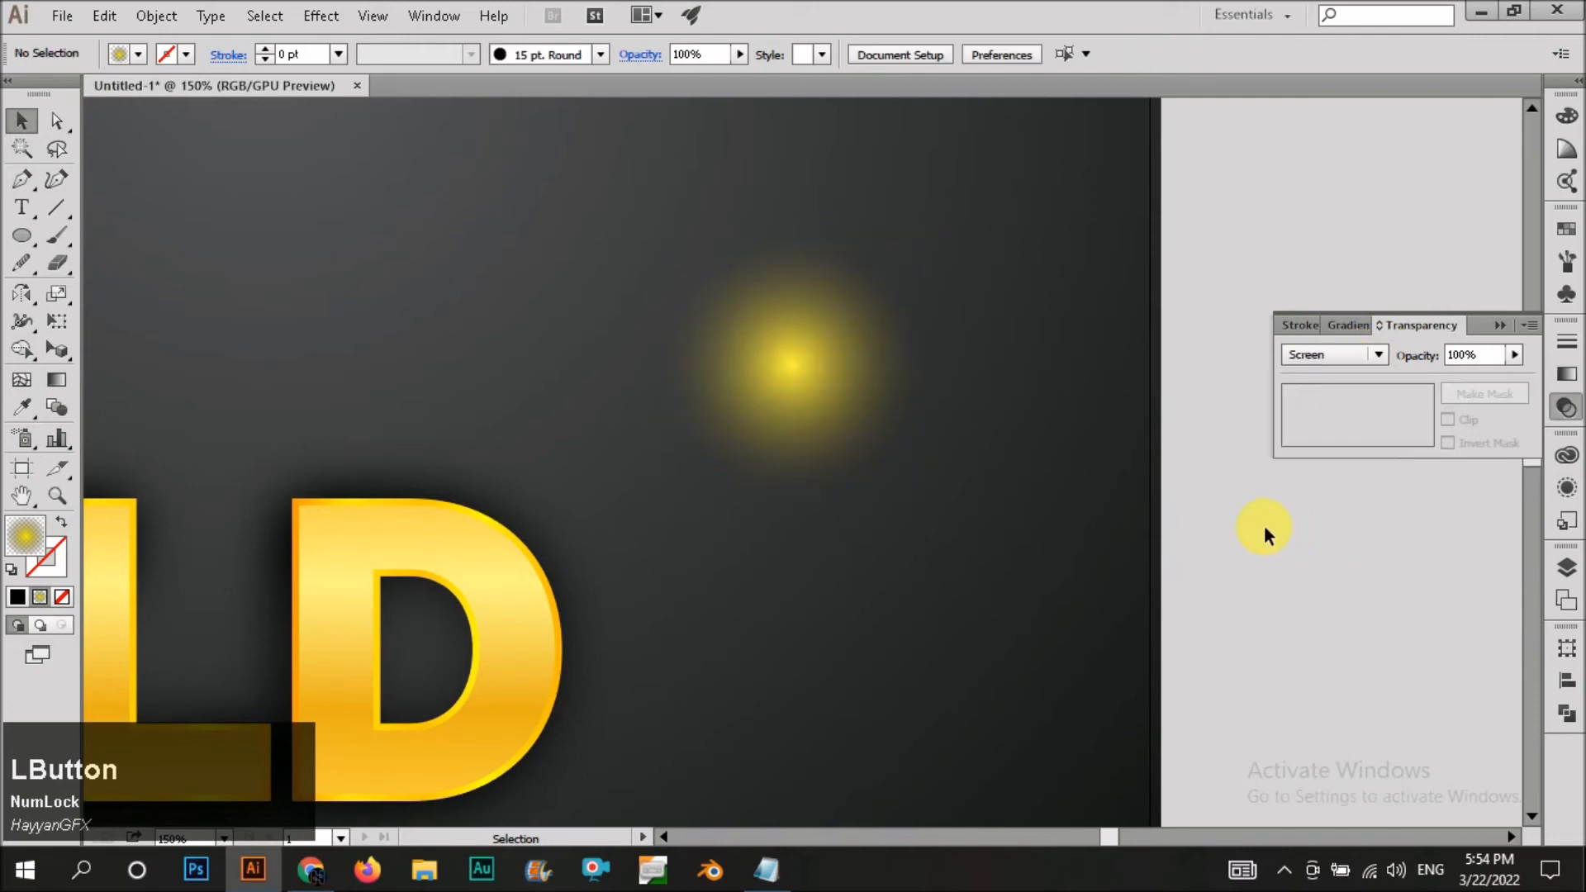
scroll(1099, 444, down, 2)
key(ctrl+z)
click(1206, 509)
key(ctrl+shift+z)
click(1211, 514)
Move the midpoint of the glow circle's gradient to the 42.12% location and deselect the circle.
click(983, 414)
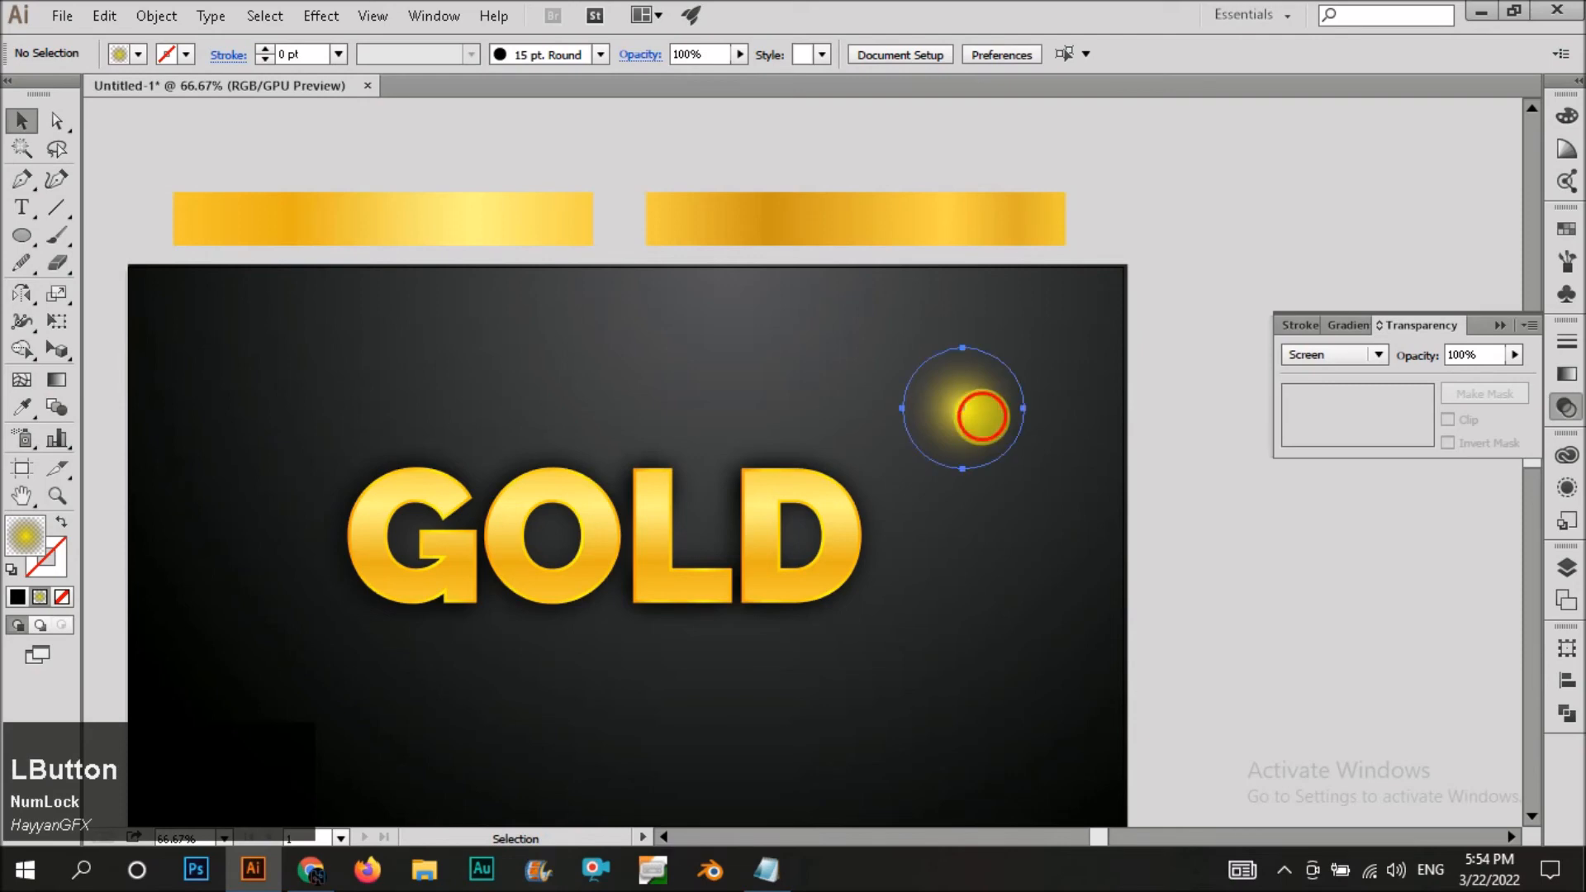
click(1352, 324)
drag(1384, 473, 1366, 469)
click(1215, 453)
Duplicate the round glow above the letters and squeeze the copy into a thin vertical light streak.
drag(934, 398, 732, 369)
scroll(732, 370, up, 2)
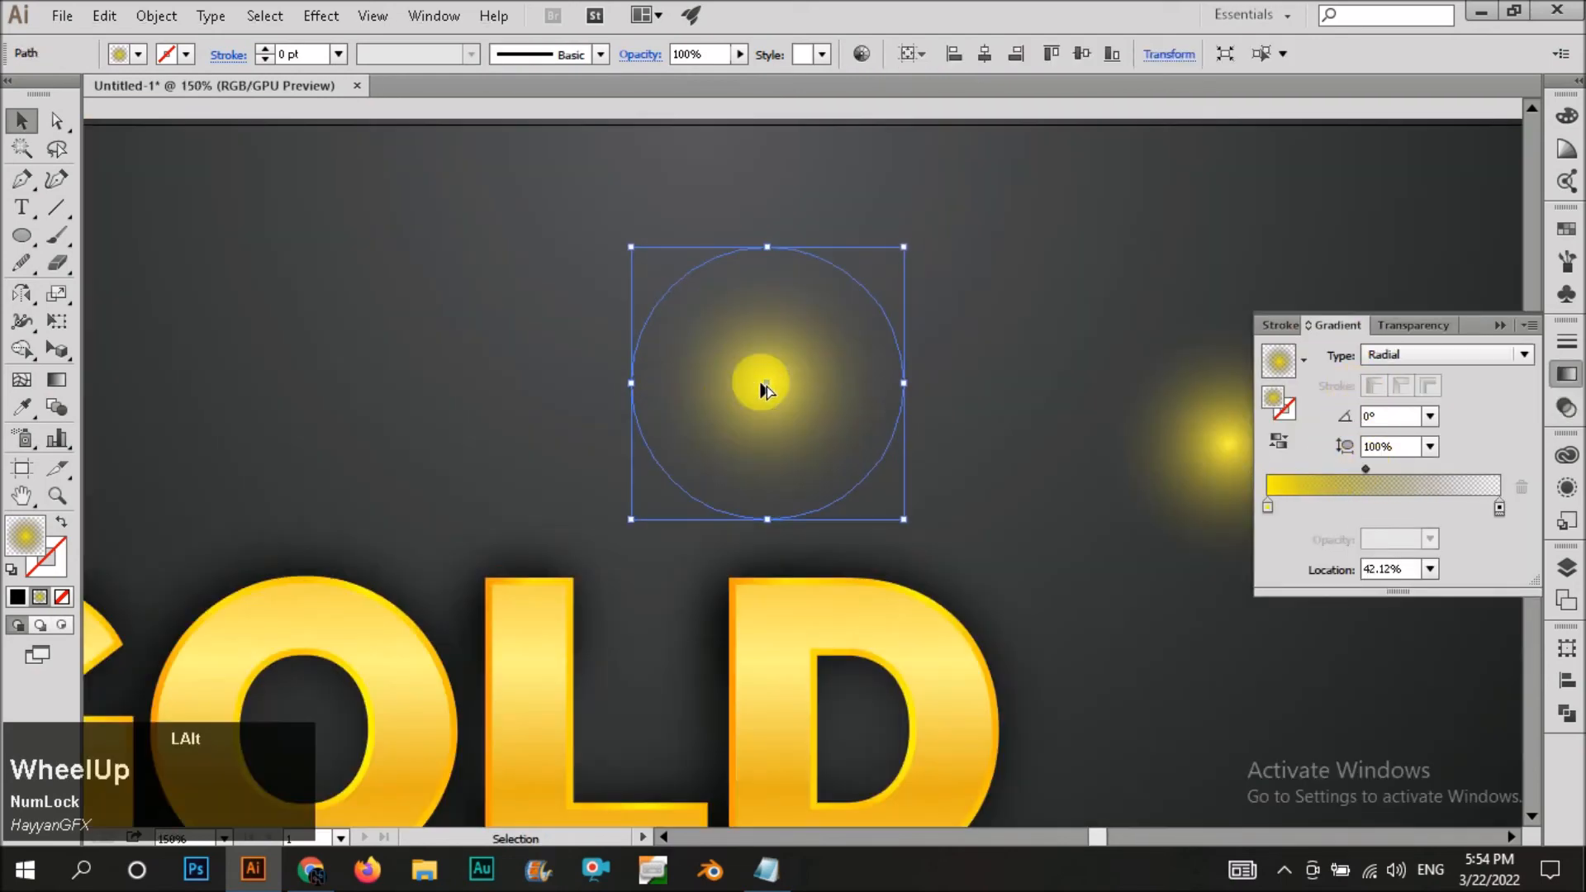
drag(917, 380, 566, 398)
click(836, 415)
scroll(781, 401, down, 1)
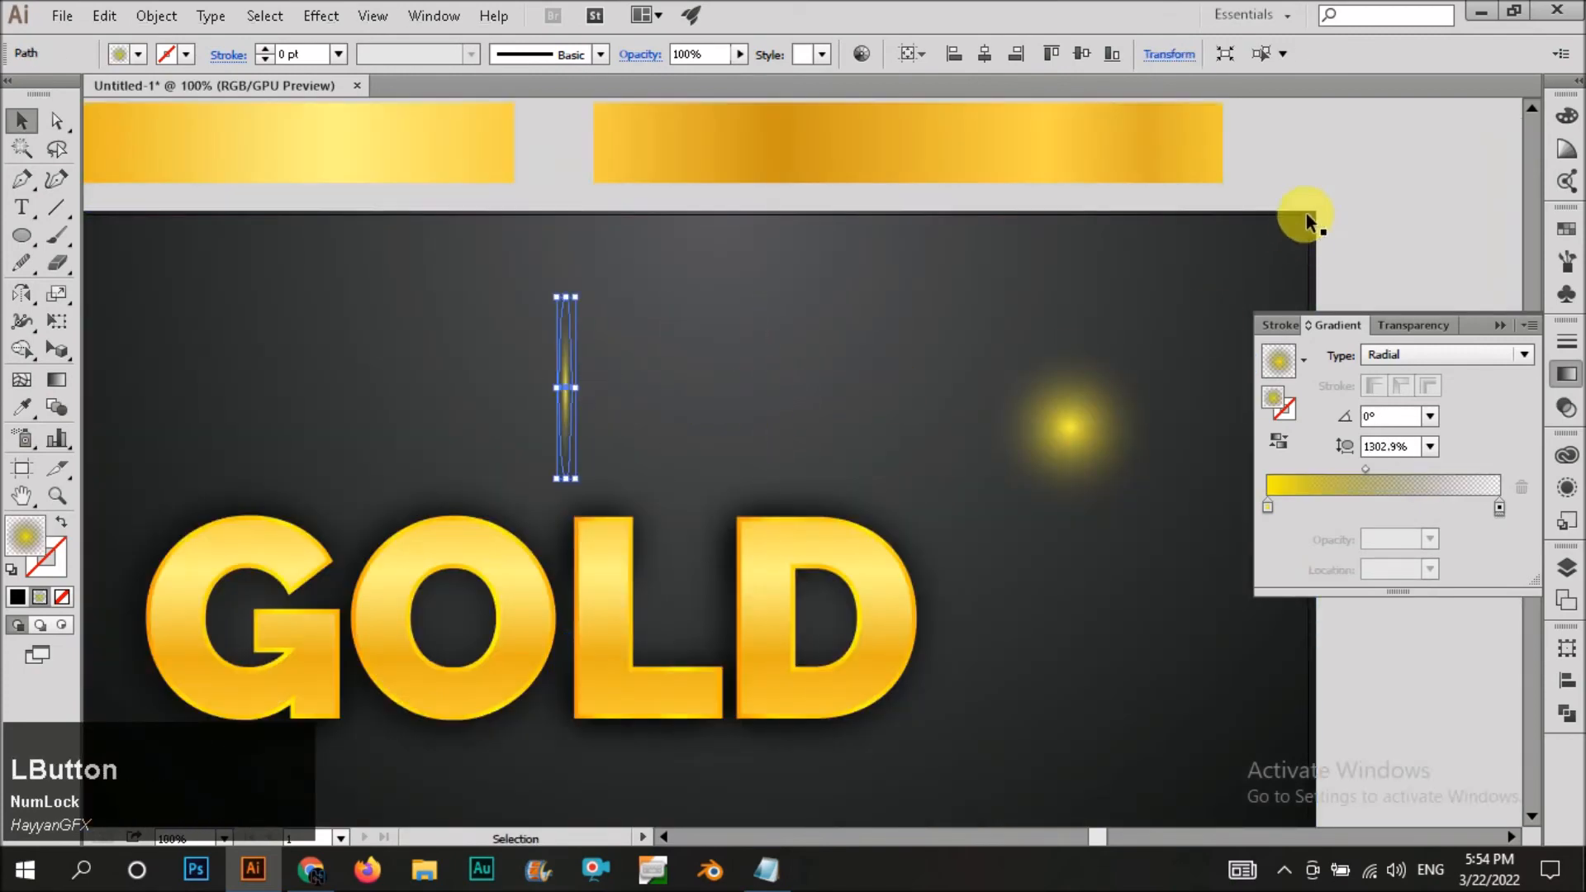
Duplicate the thin vertical streak alongside it, leaving the left-hand one of the pair slightly wider.
click(1306, 213)
click(563, 388)
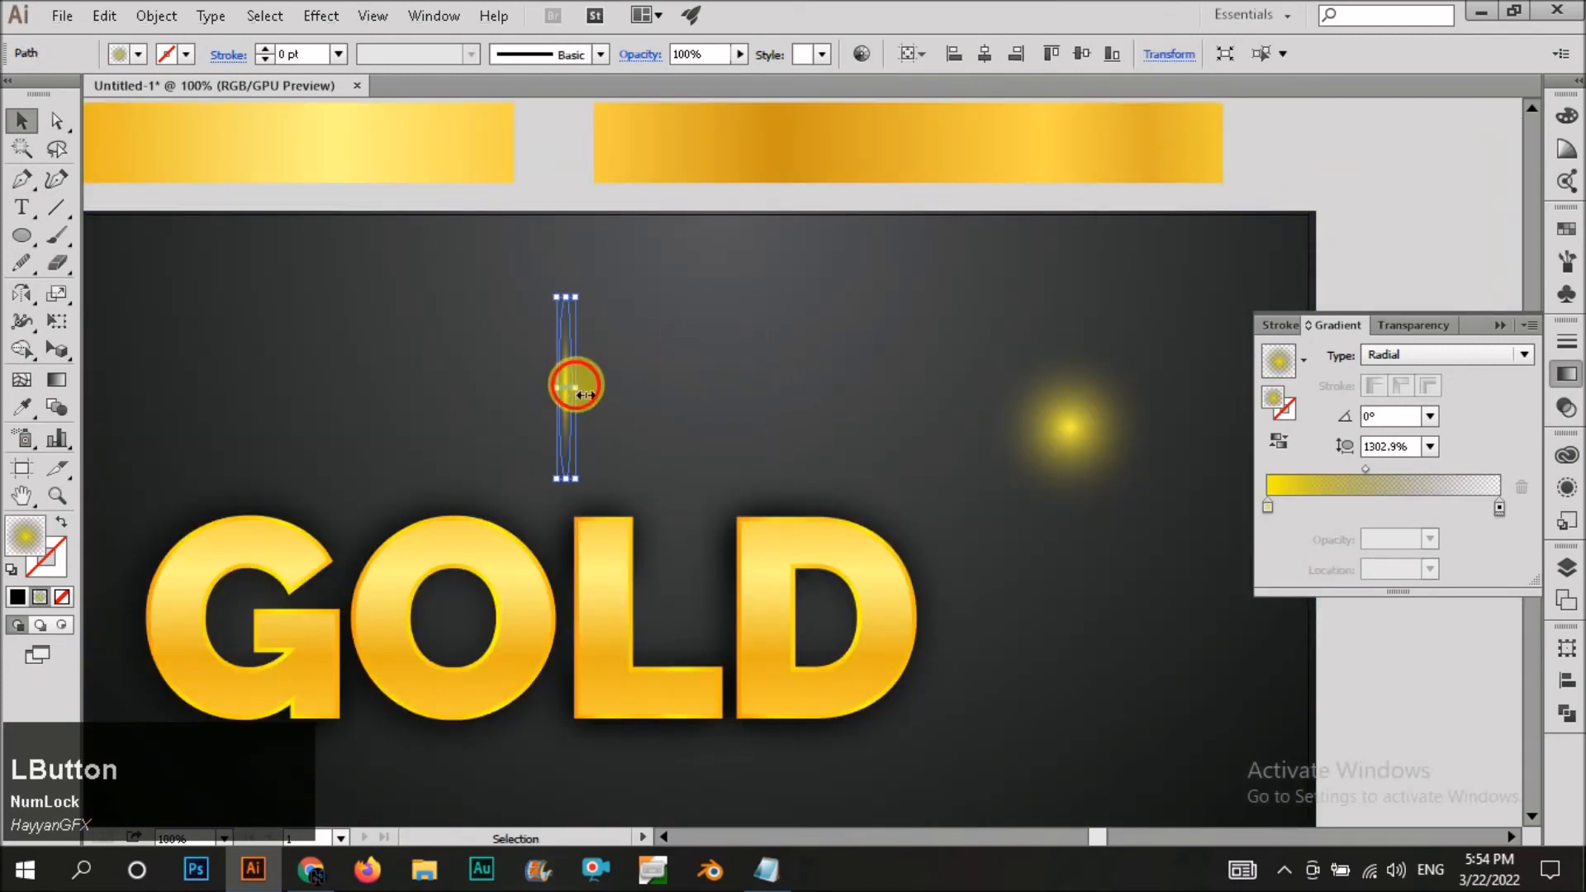
click(1327, 178)
drag(586, 388, 630, 387)
scroll(644, 388, up, 2)
scroll(630, 388, down, 3)
click(1014, 356)
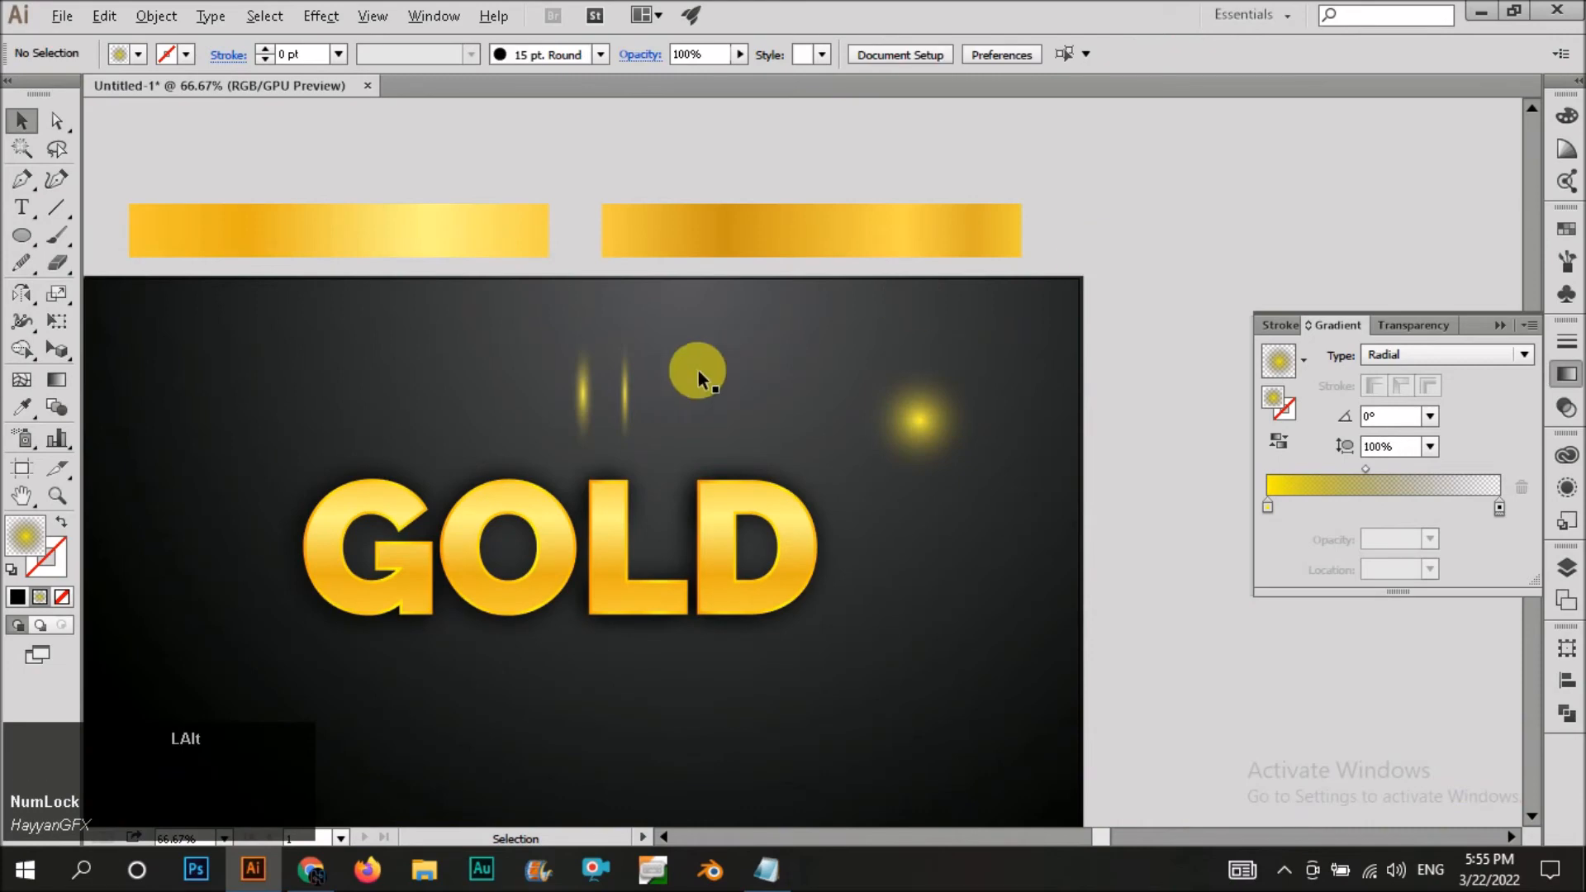
Add a third, wider vertical streak to the right of the other two.
scroll(628, 392, up, 3)
drag(672, 383, 864, 369)
scroll(646, 438, down, 3)
click(648, 424)
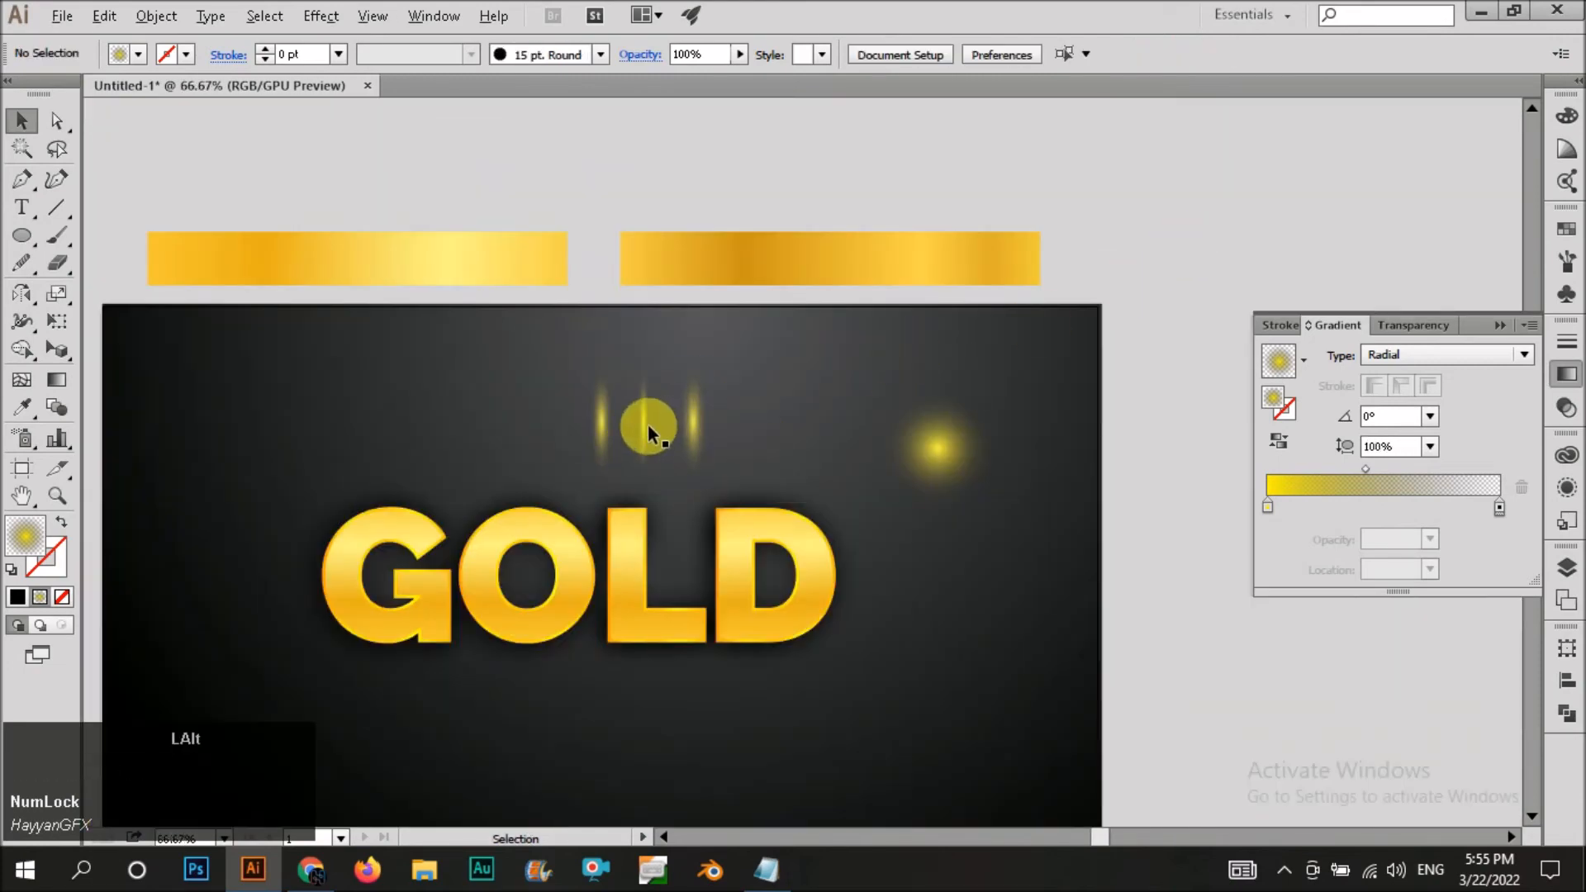
Group the three vertical light streaks, ungroup them again and clear the selection.
scroll(587, 463, down, 1)
scroll(667, 384, up, 2)
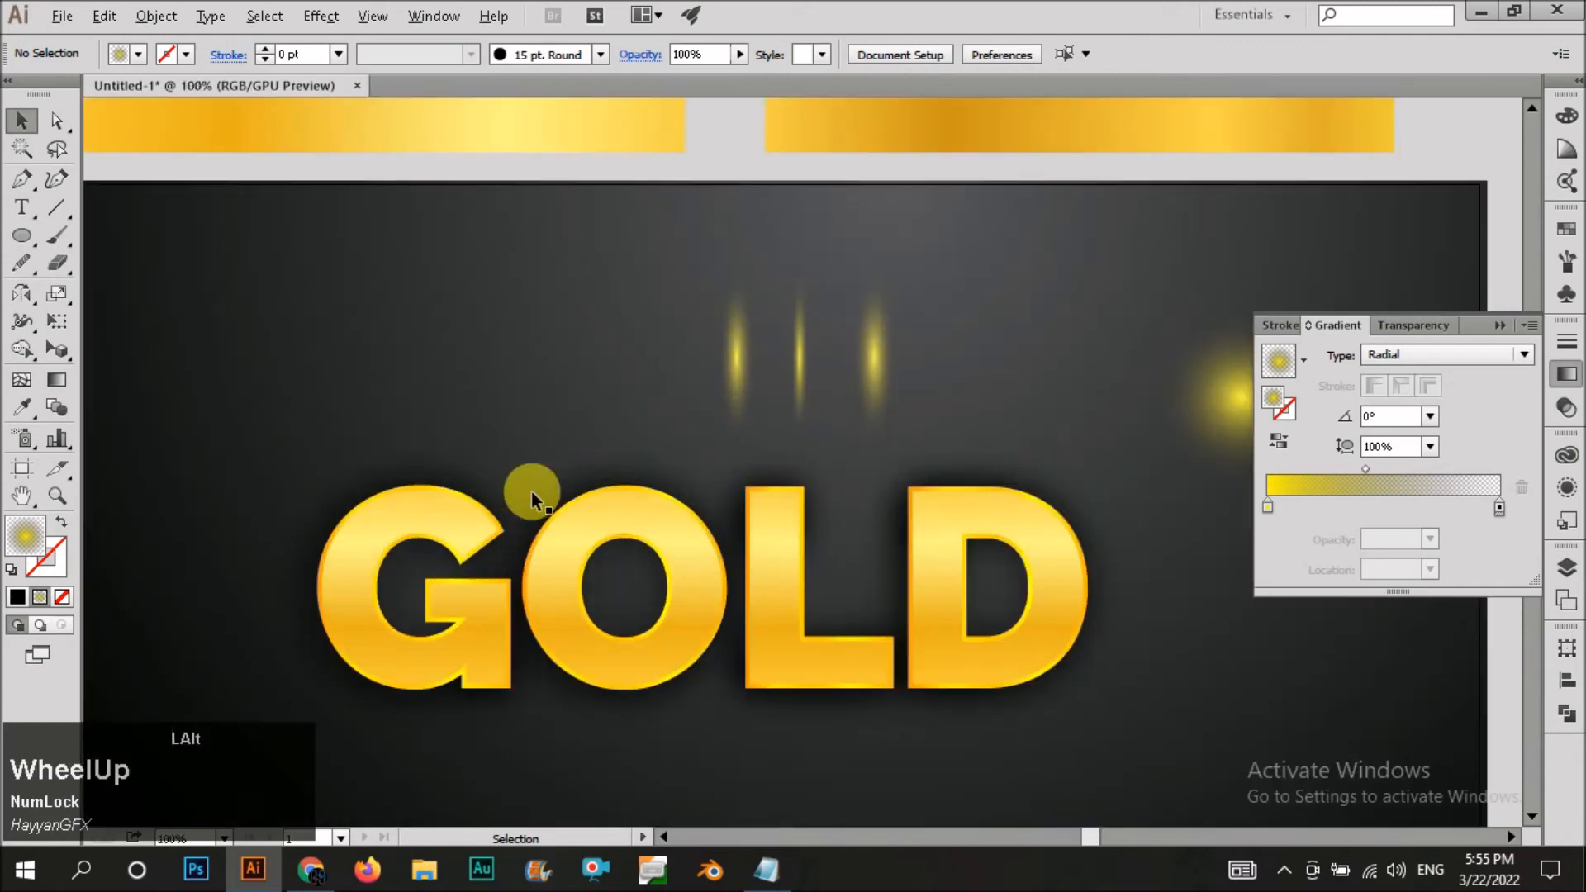
click(895, 360)
shift+click(803, 367)
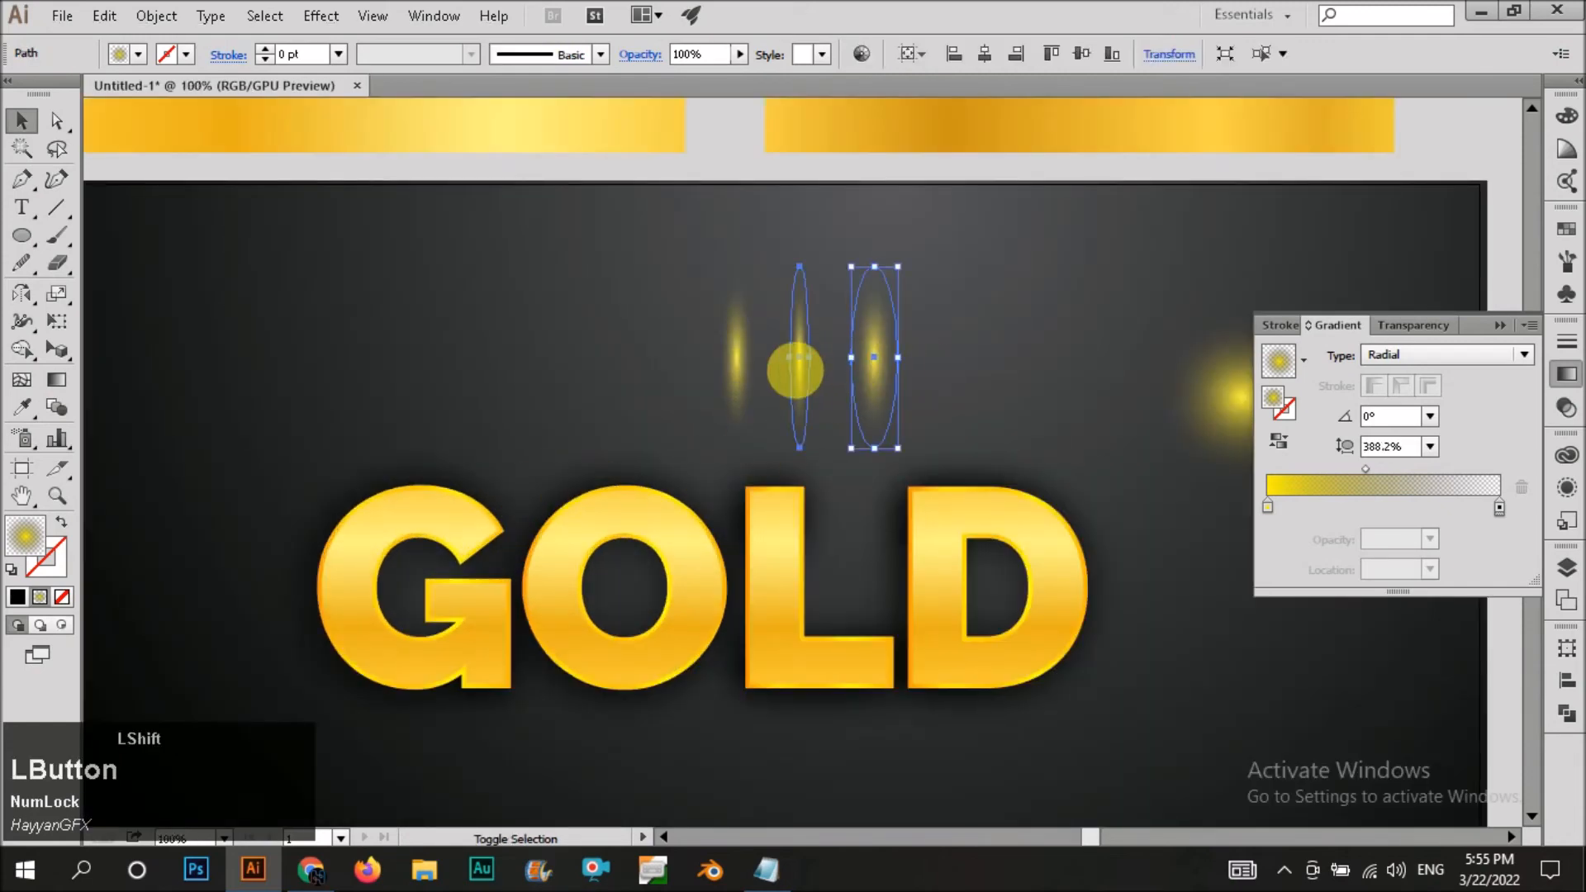
shift+click(740, 364)
key(ctrl+g)
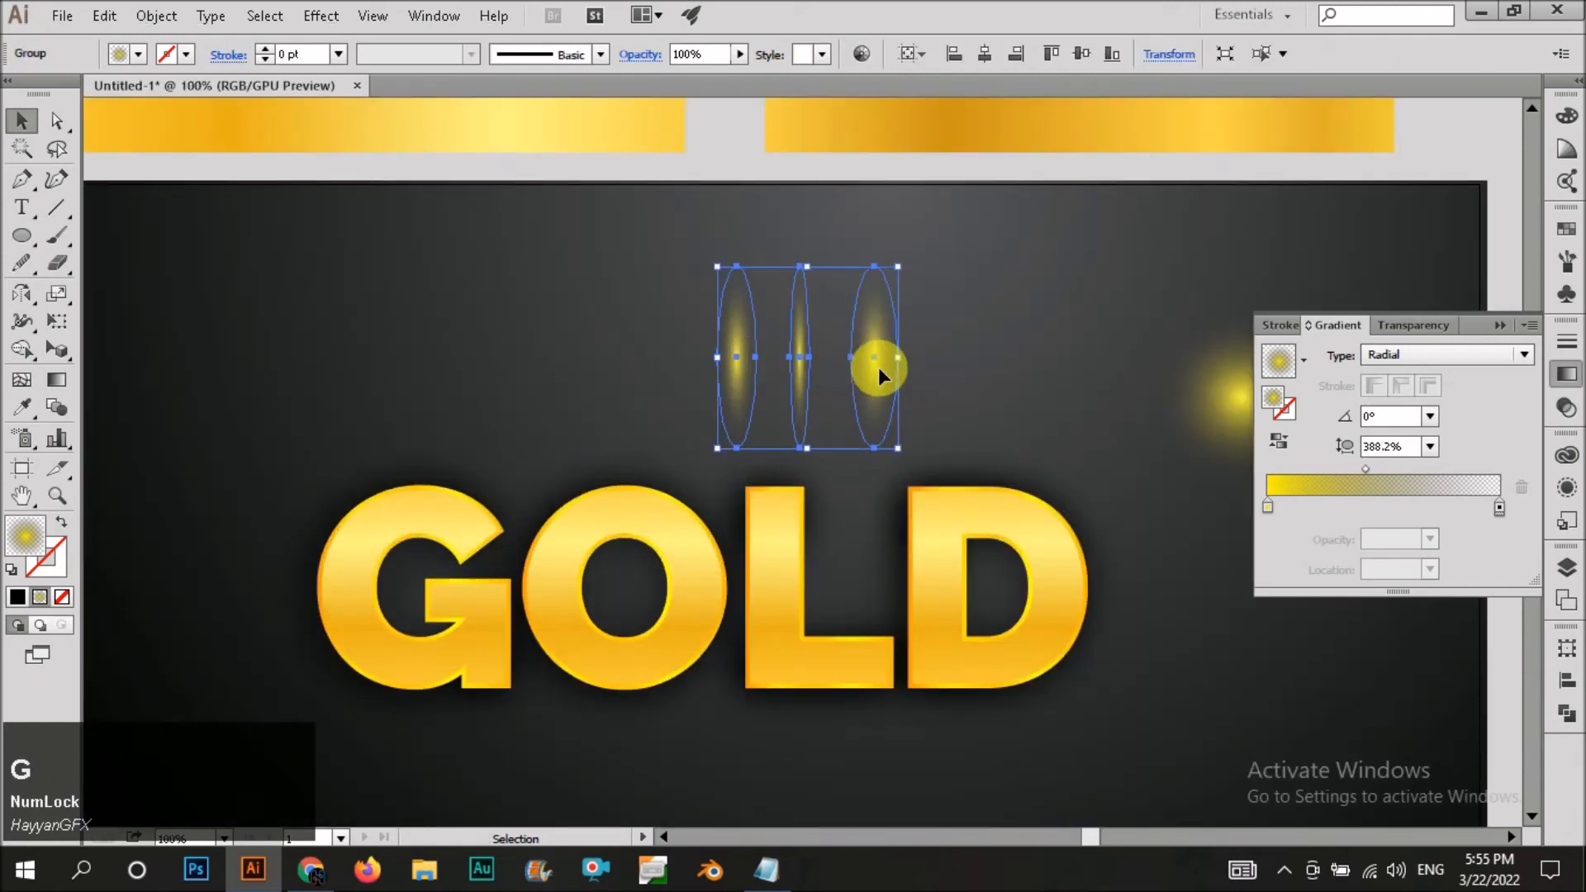
right_click(879, 366)
click(942, 503)
scroll(939, 502, down, 1)
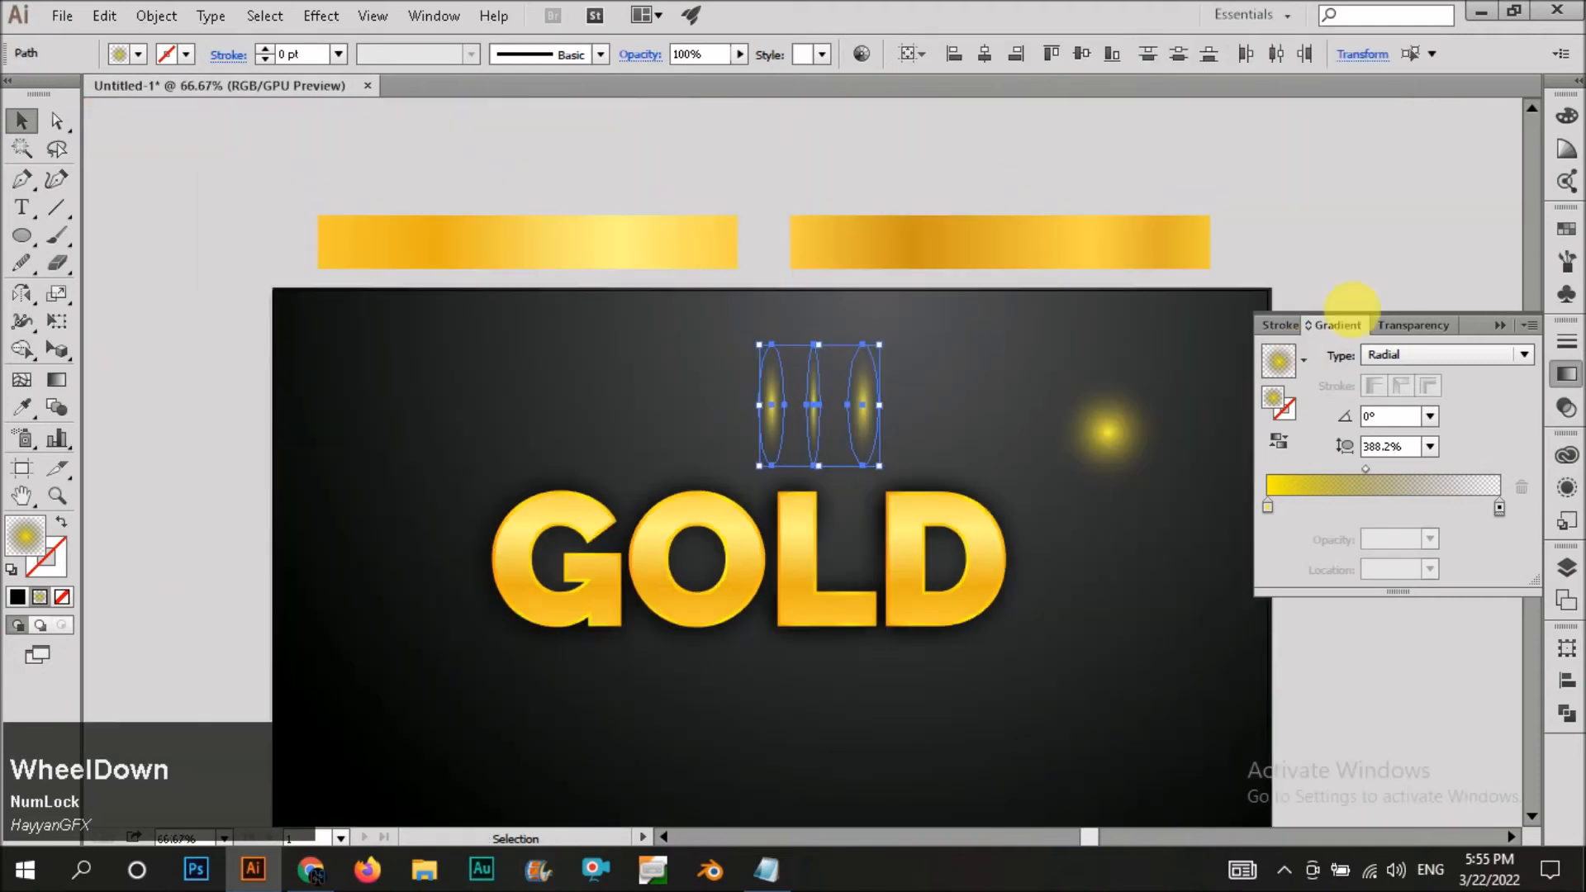
click(1133, 344)
key(ctrl+shift+a)
scroll(571, 541, up, 1)
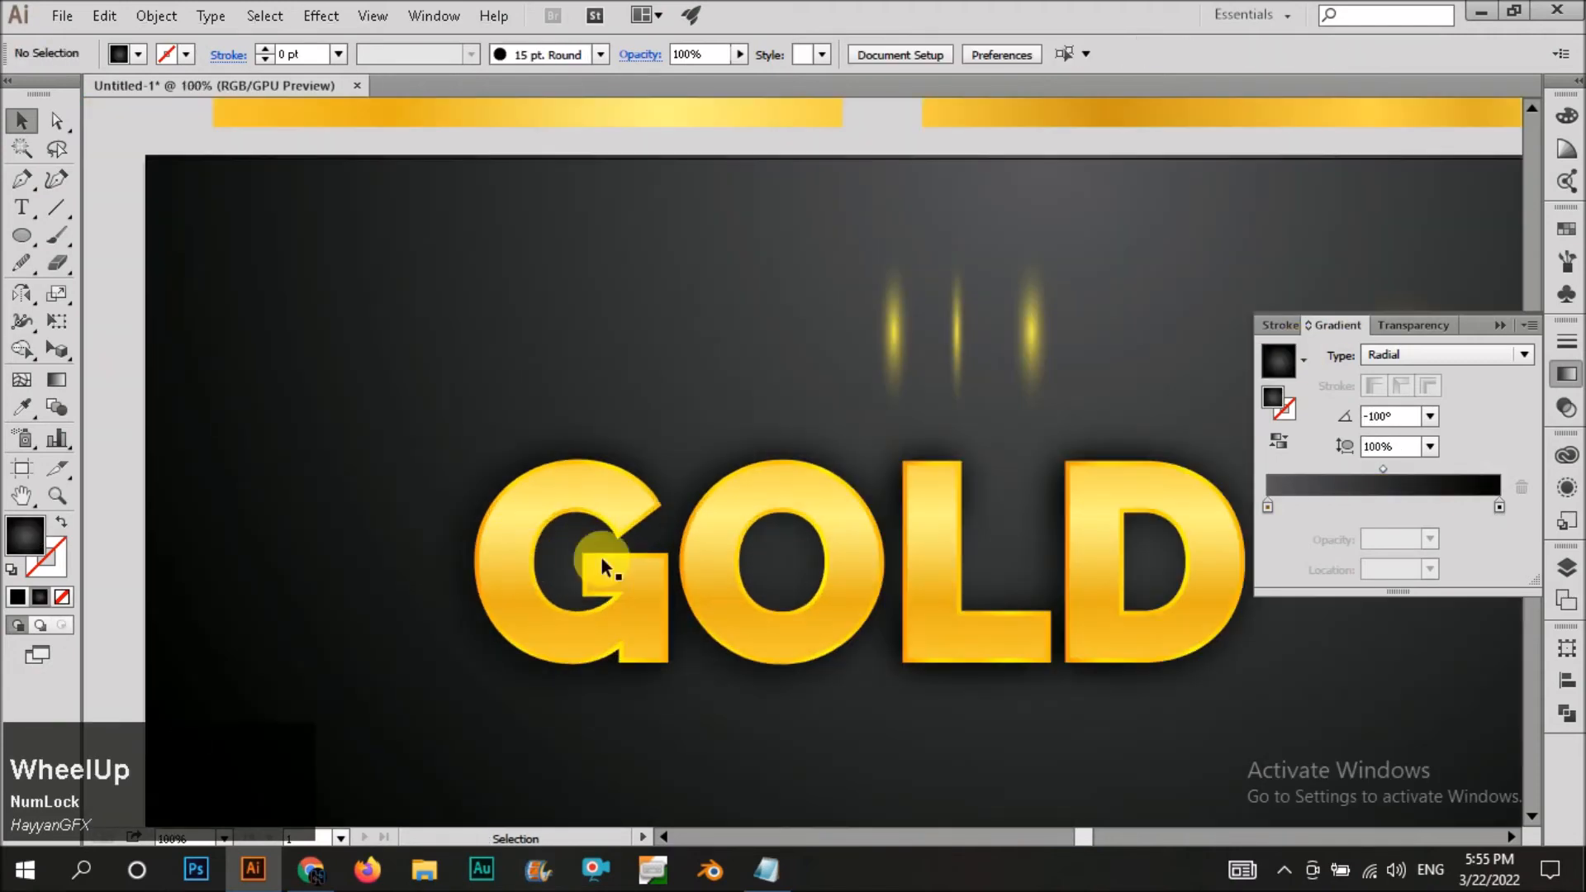
drag(970, 343, 957, 552)
click(1157, 372)
key(ctrl+z)
Place a copy of the thin streak along the right edge of the L's vertical stem.
click(928, 310)
drag(950, 325, 980, 553)
scroll(963, 541, up, 4)
scroll(958, 547, up, 1)
scroll(892, 555, down, 3)
click(1021, 394)
scroll(1021, 394, down, 2)
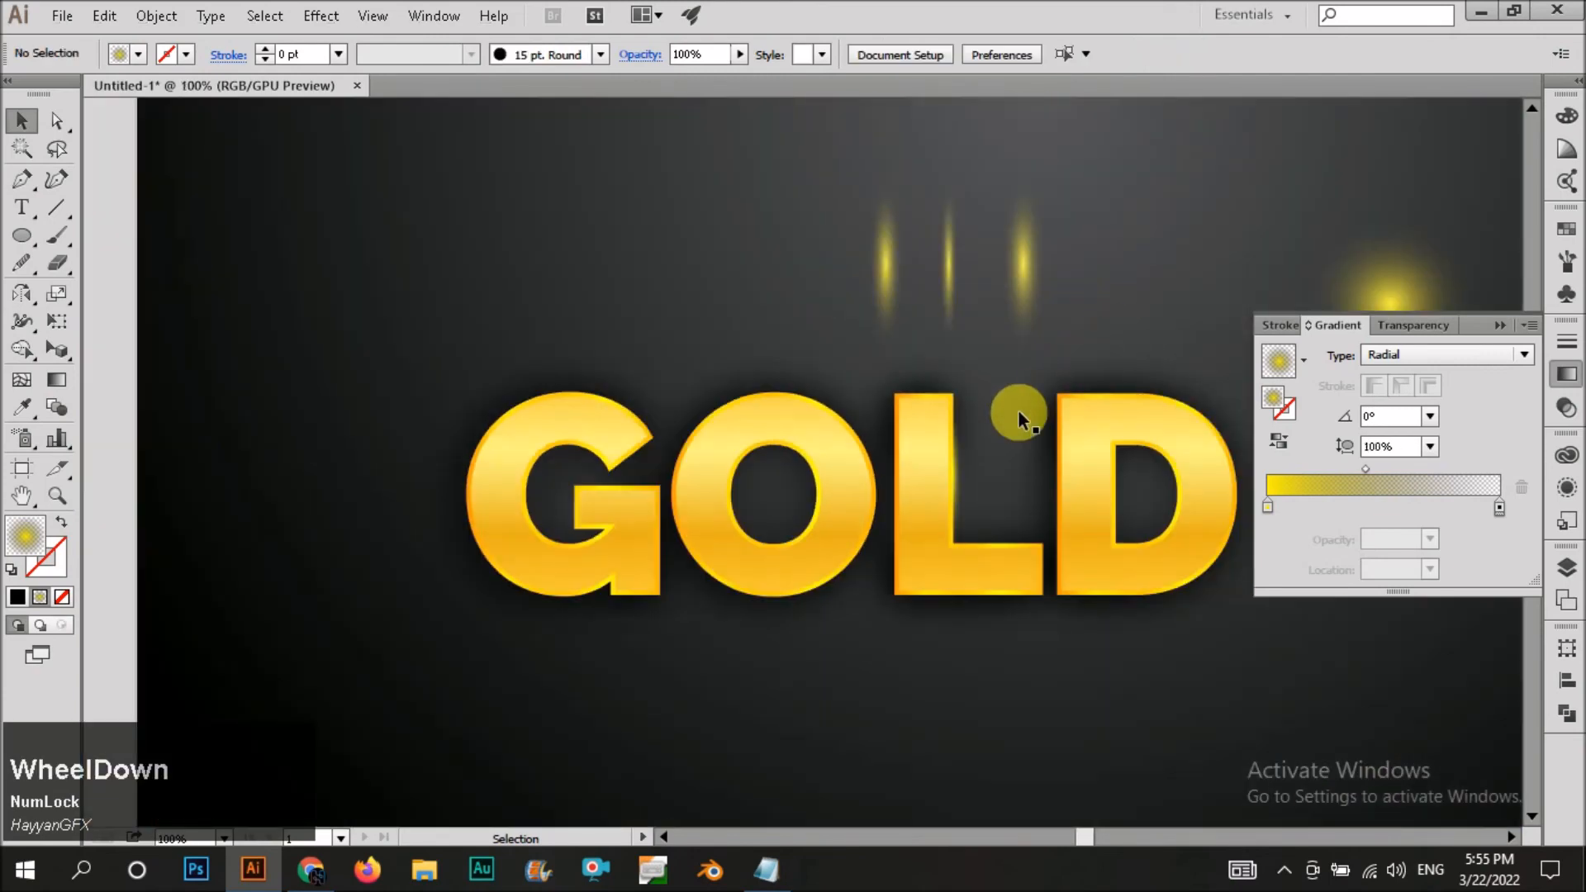
Place a copy of a light streak along the inner left edge of the D.
scroll(1042, 395, up, 3)
drag(1020, 384, 1122, 559)
scroll(1099, 437, down, 2)
scroll(1014, 578, up, 2)
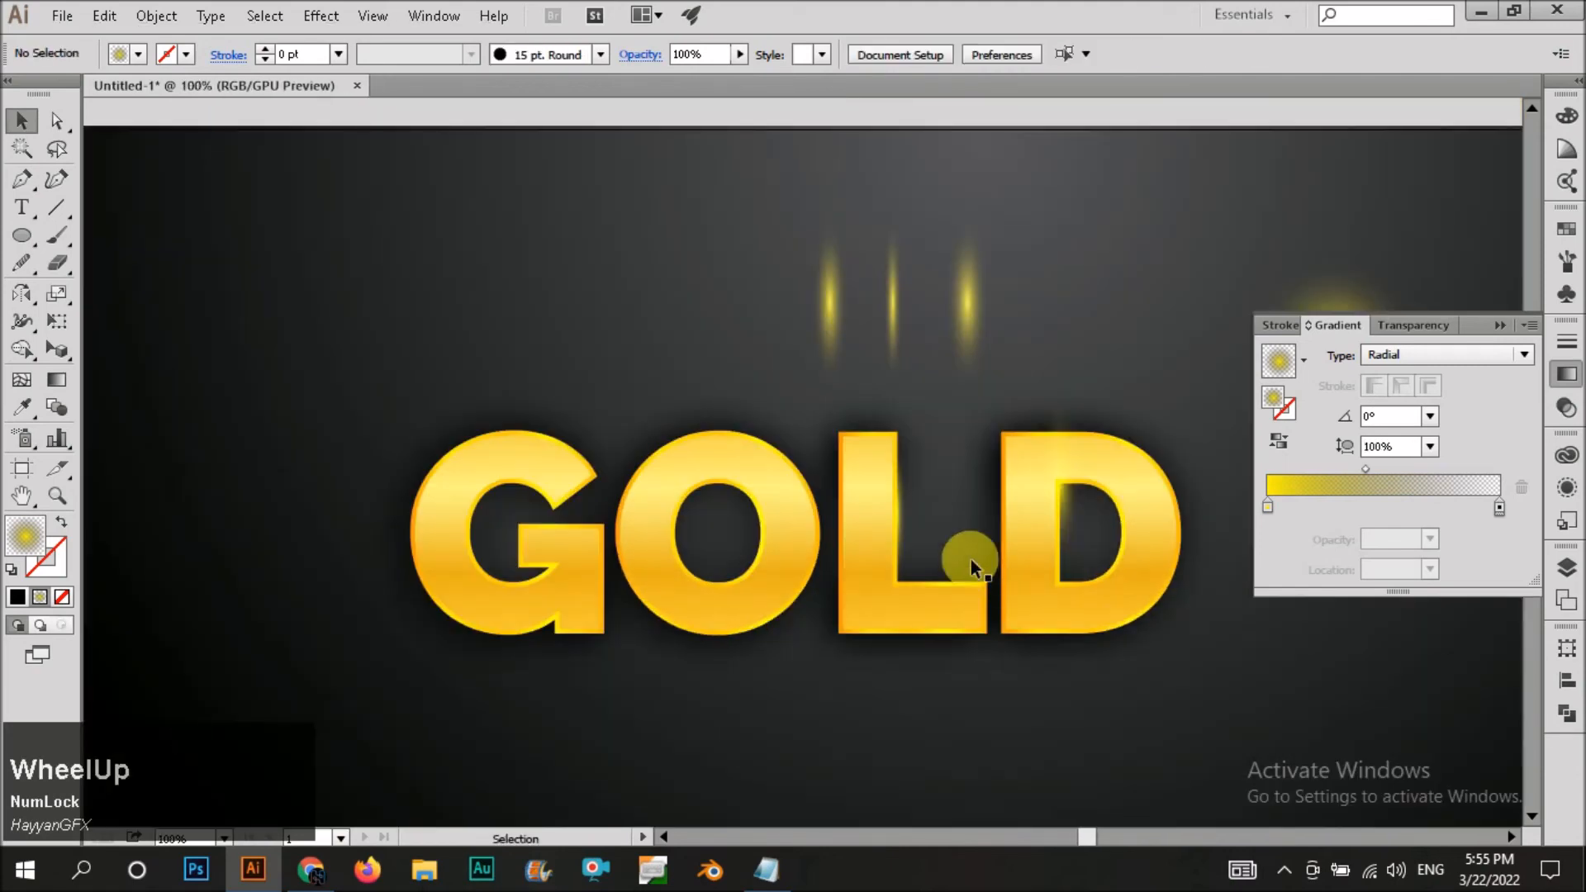
Place streak copies on the O's inner left edge and, rotated to -44.1°, on the G's upper-left curve.
mouse_move(833, 303)
mouse_down()
mouse_move(670, 483)
mouse_move(684, 537)
mouse_move(459, 444)
mouse_move(493, 479)
mouse_up()
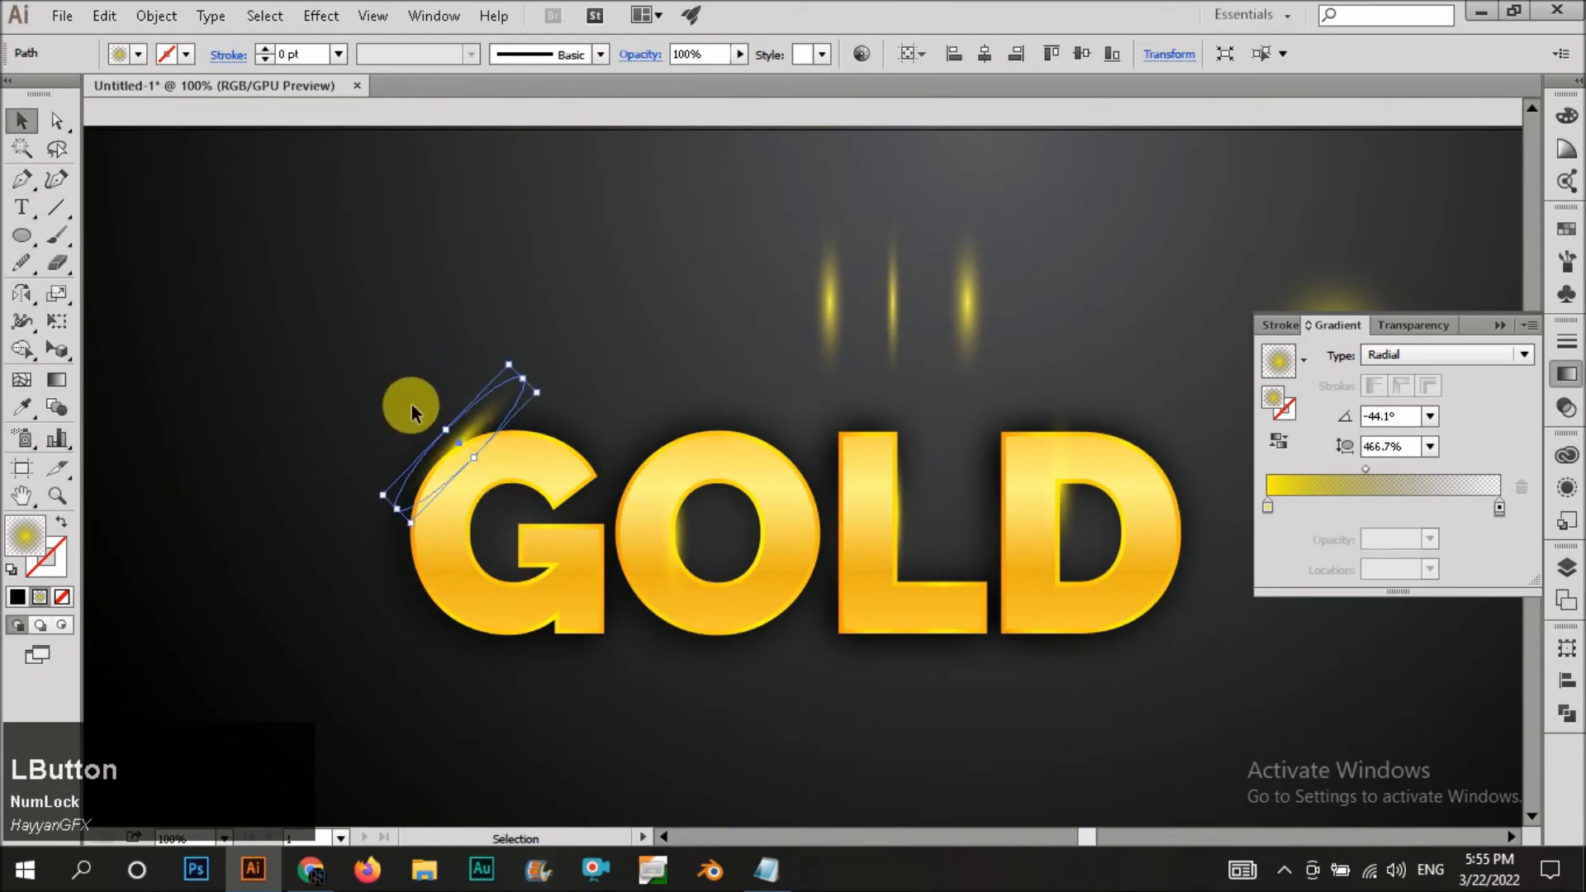
click(406, 402)
scroll(415, 449, up, 2)
click(528, 423)
click(532, 390)
drag(532, 392, 542, 397)
click(459, 359)
scroll(458, 359, down, 3)
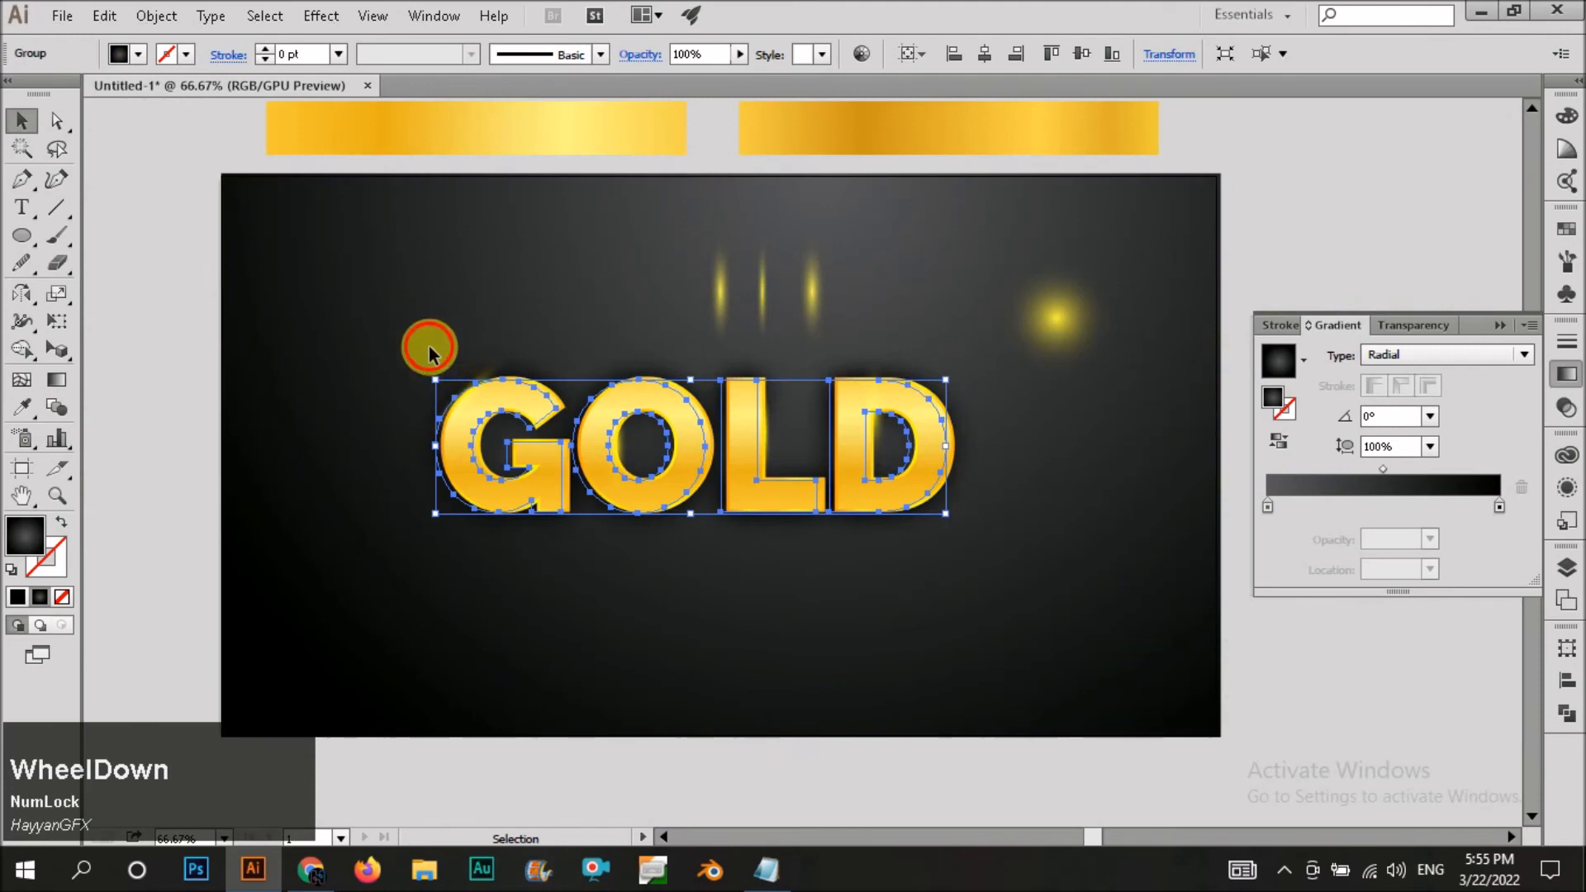
click(368, 369)
Fine-tune the position of the rotated streak so it sits on the G's upper-left edge.
scroll(368, 369, up, 4)
click(879, 295)
drag(908, 269, 894, 340)
scroll(506, 418, down, 3)
click(435, 413)
scroll(414, 414, down, 2)
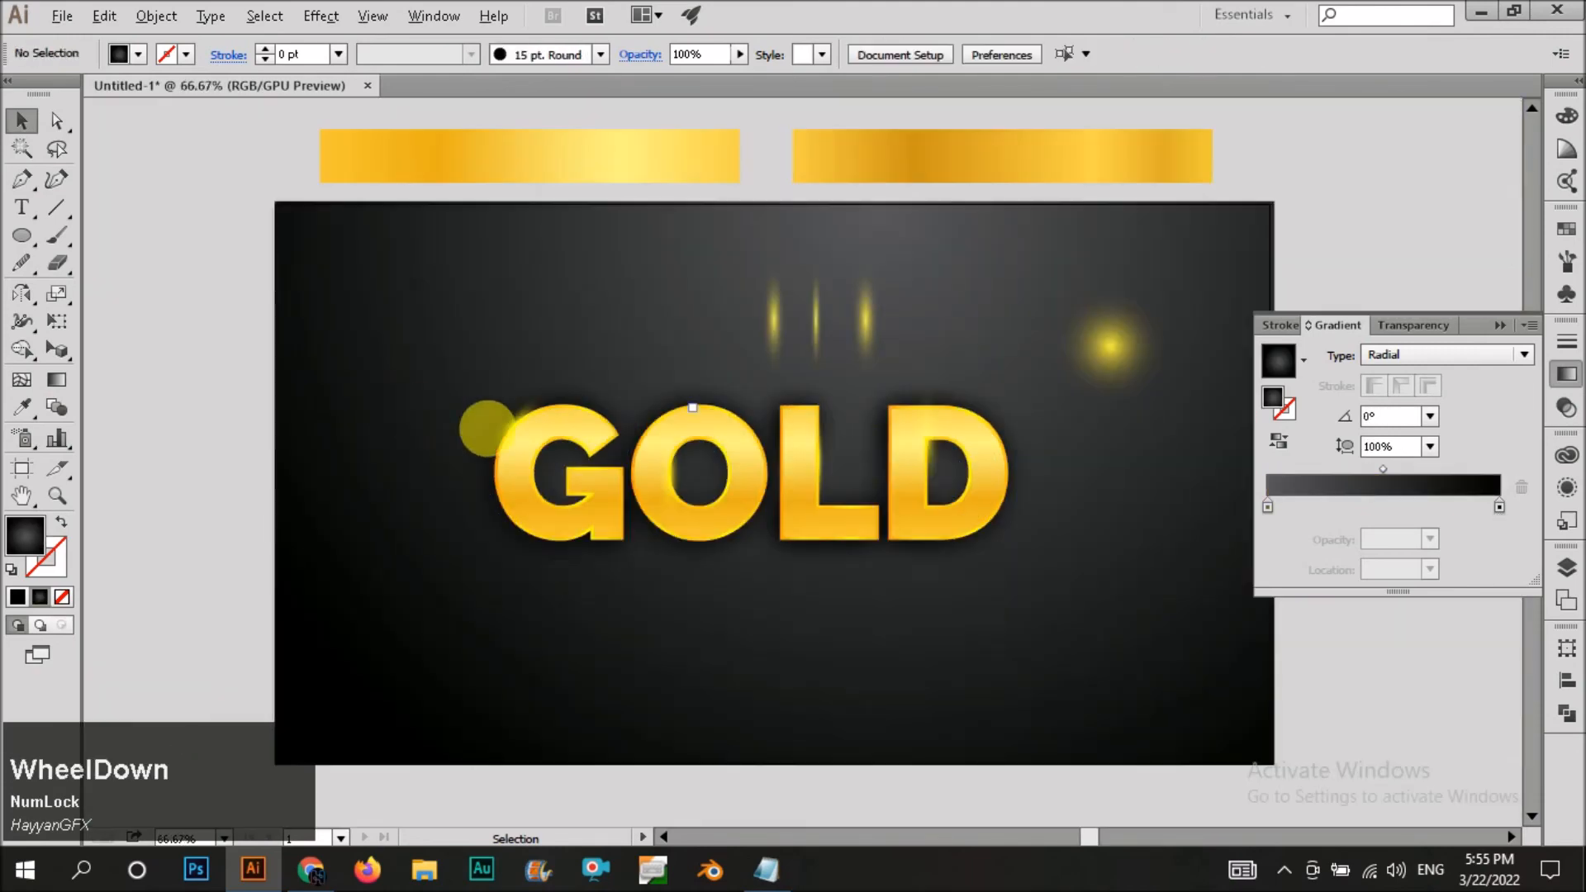
scroll(527, 426, up, 1)
click(512, 419)
scroll(508, 420, up, 3)
drag(506, 419, 510, 425)
click(394, 397)
scroll(392, 413, down, 4)
click(392, 429)
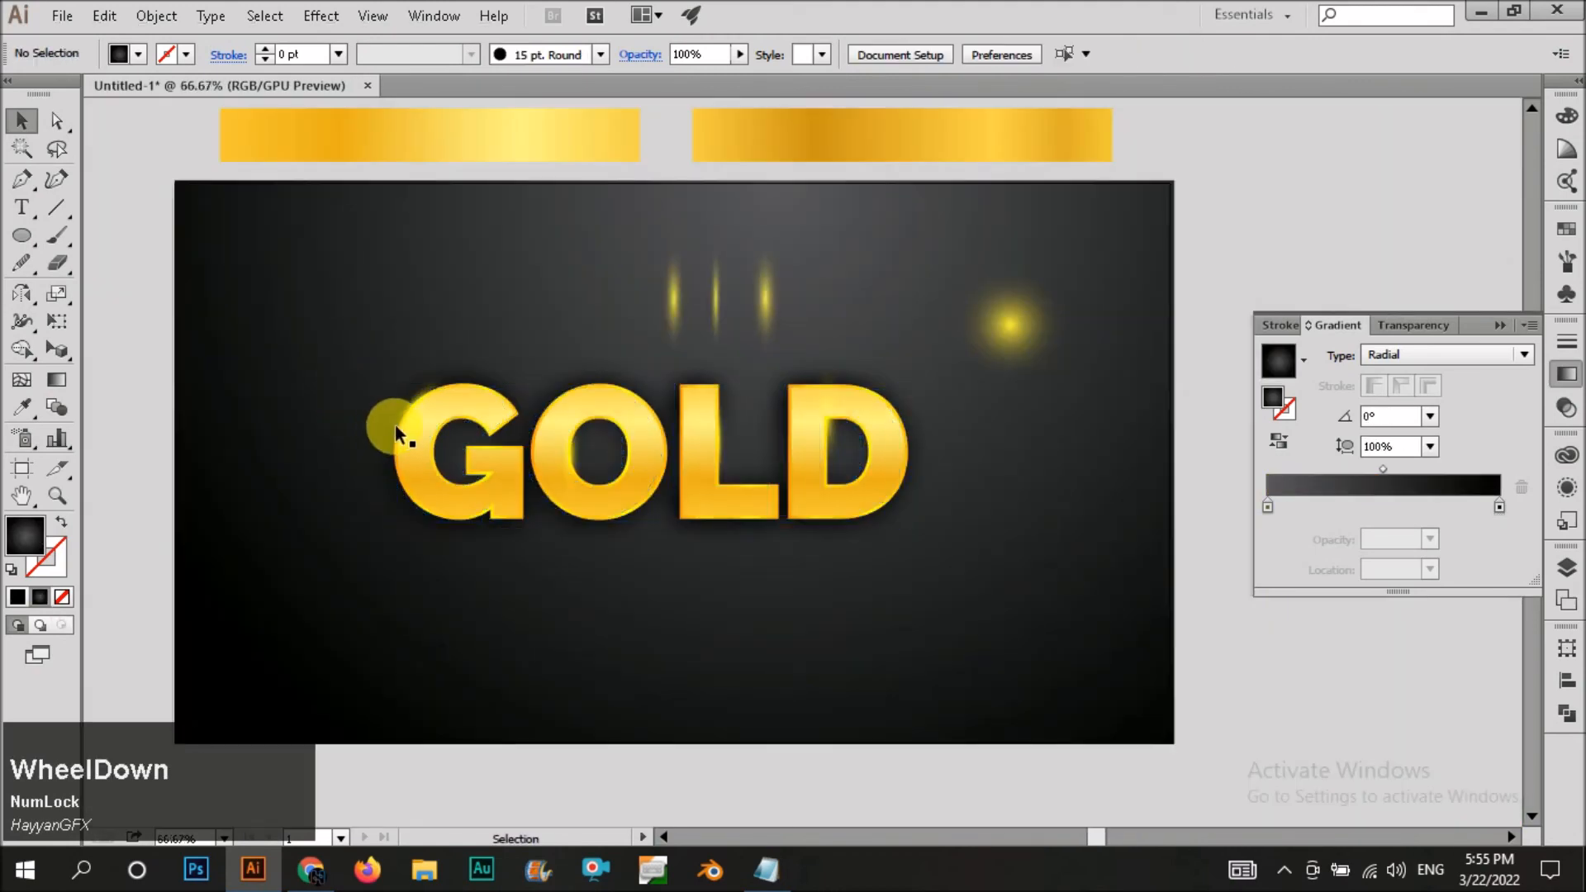
Place a diagonal copy of the light streak on the D's lower-right curve.
drag(837, 507, 884, 502)
click(973, 512)
scroll(908, 500, up, 5)
click(888, 433)
click(925, 537)
scroll(927, 543, down, 3)
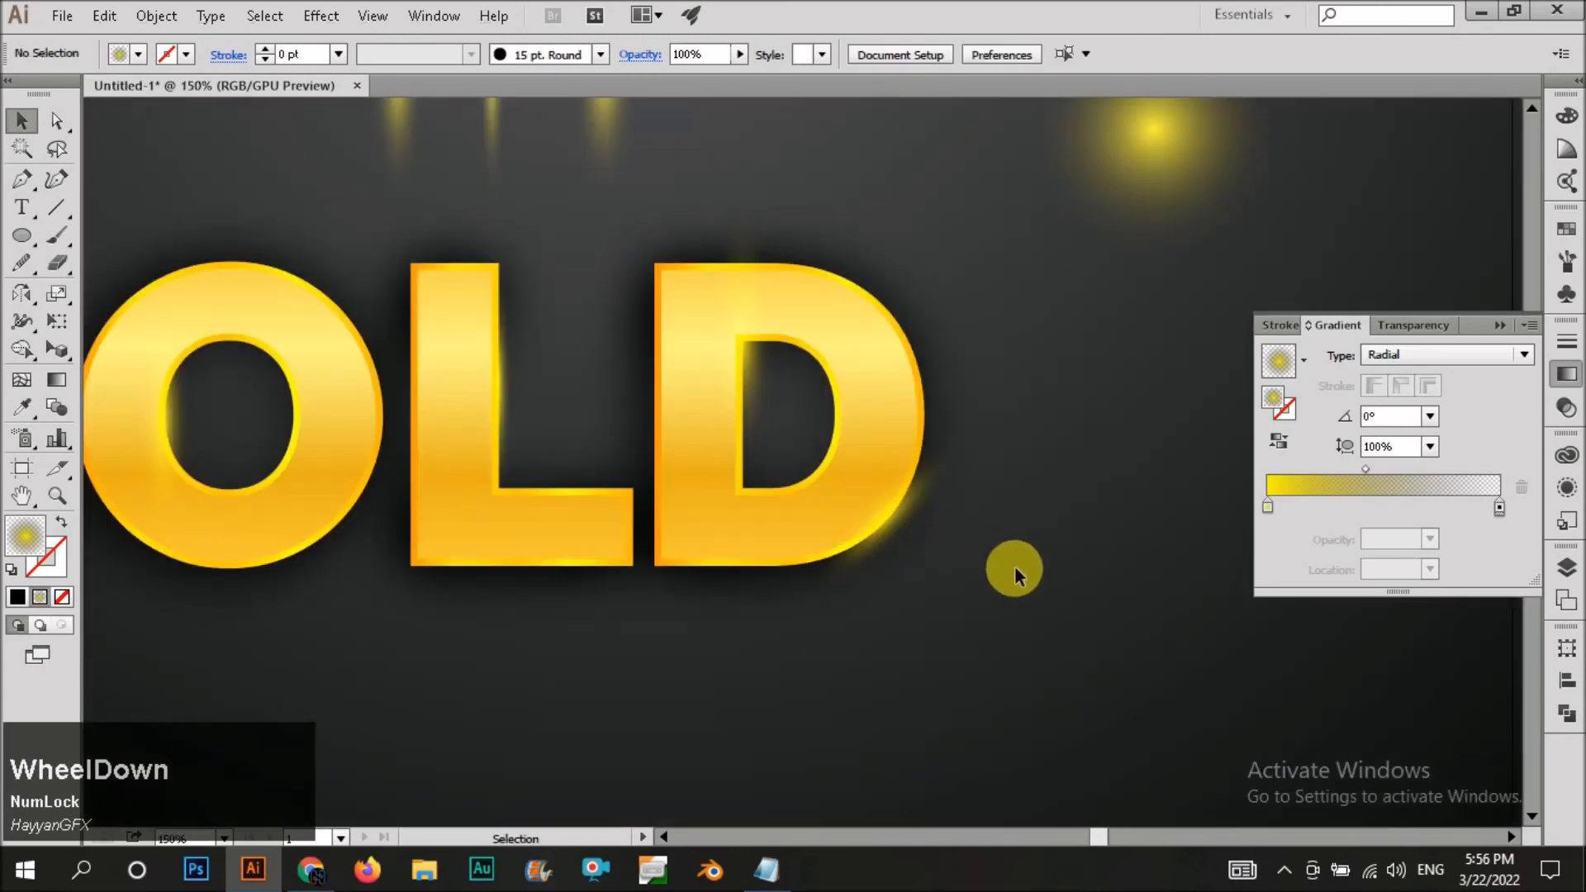
scroll(1014, 567, down, 2)
scroll(710, 547, up, 1)
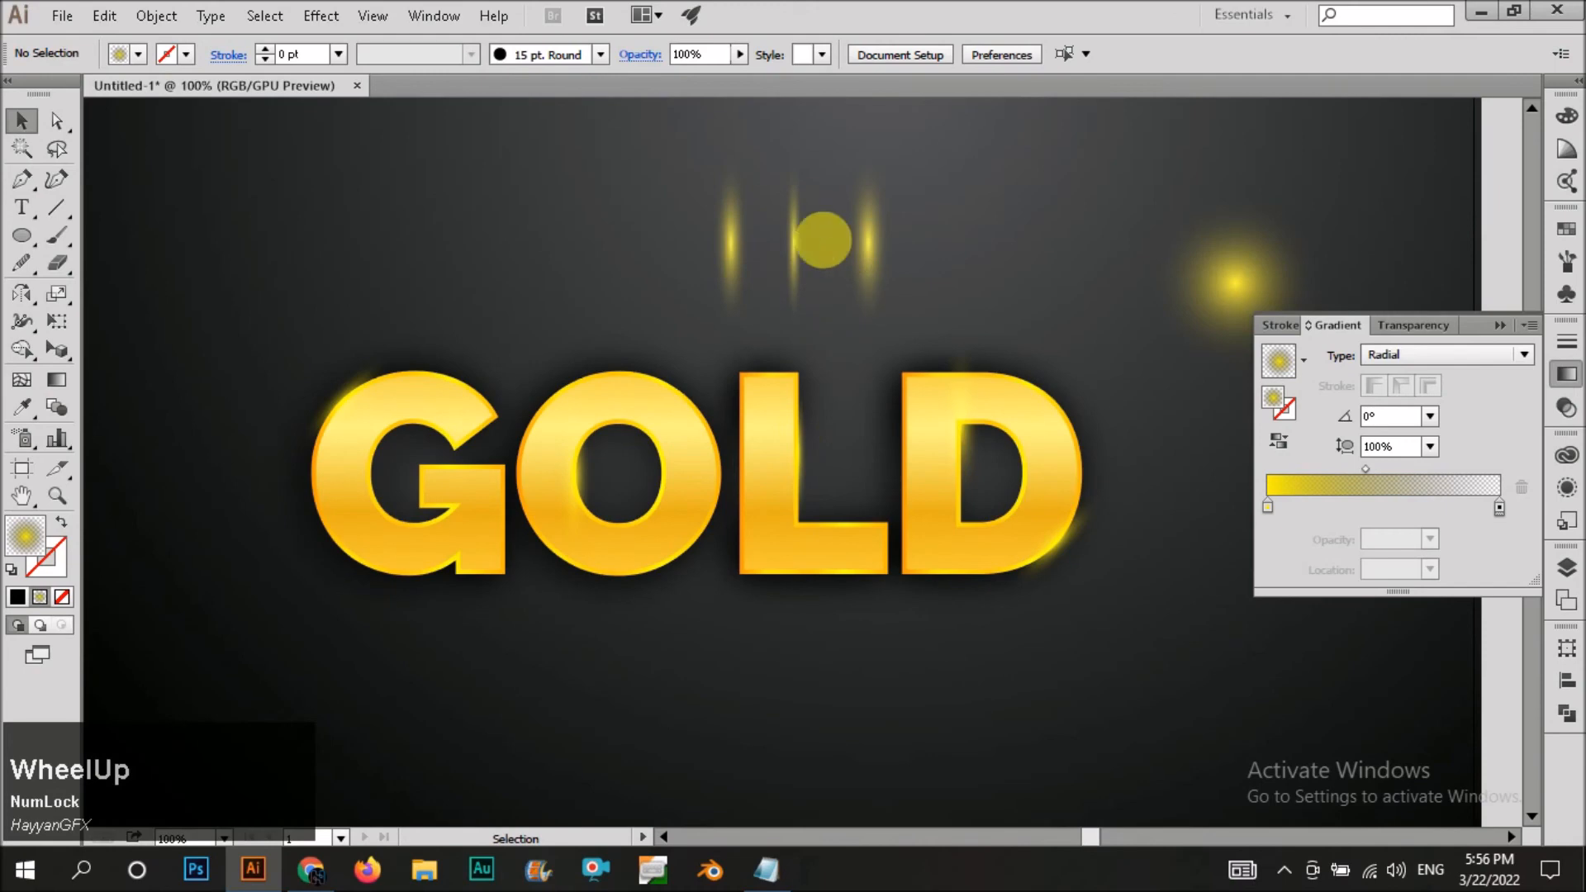
Place a copy of the wide vertical streak on the lower part of the L's left edge.
mouse_move(871, 227)
mouse_down()
mouse_move(775, 437)
mouse_move(747, 567)
mouse_up()
scroll(733, 588, up, 2)
scroll(988, 611, down, 3)
click(760, 602)
scroll(667, 547, up, 2)
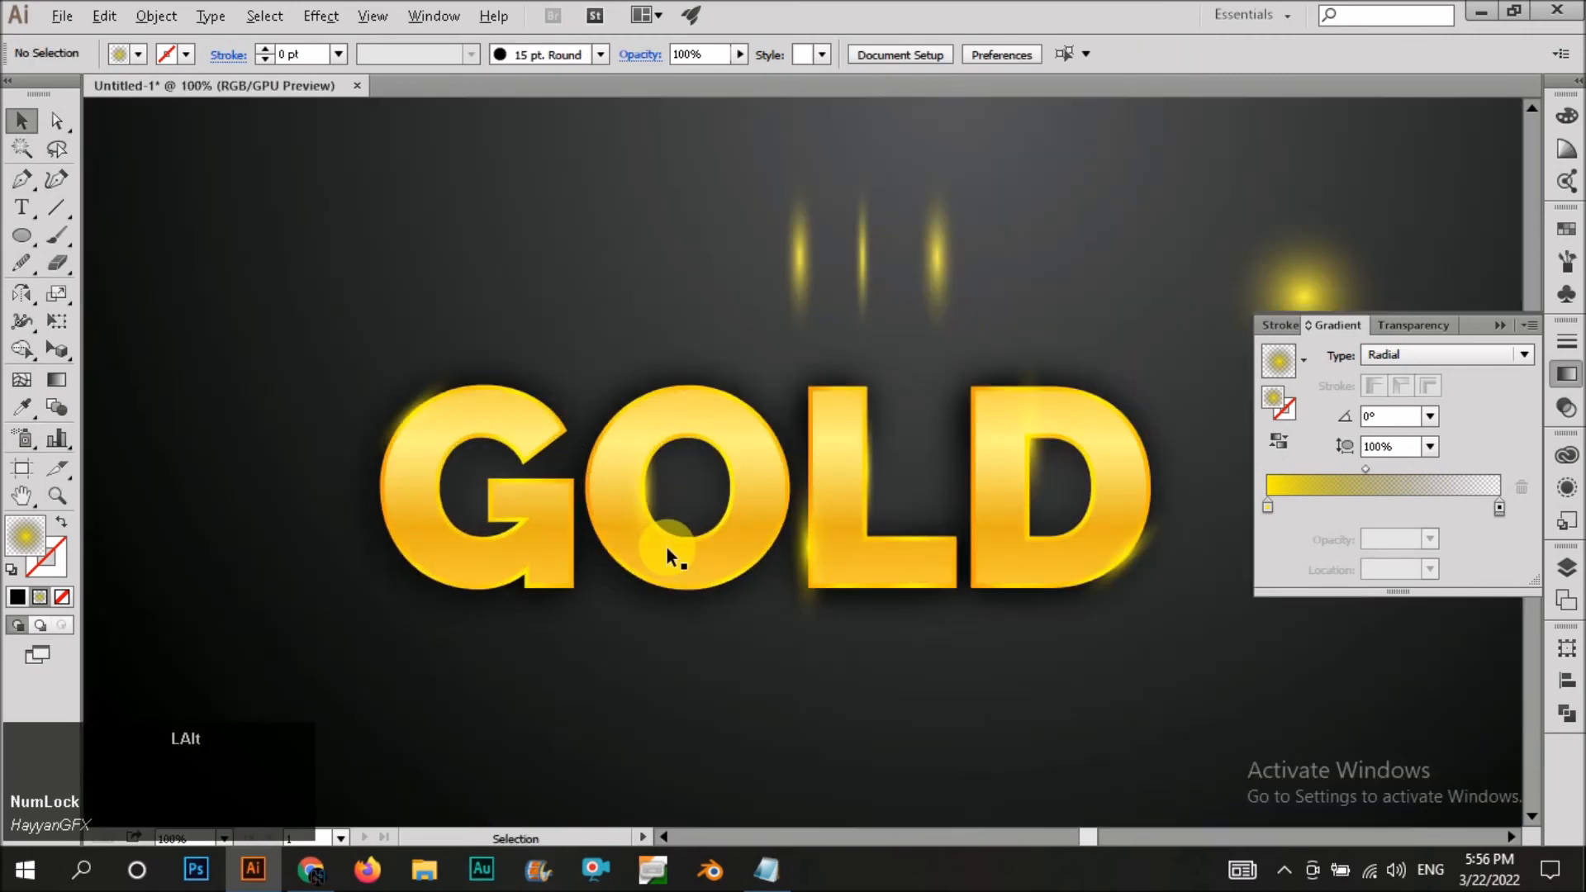
Copy the round glow onto the O's bottom edge and shrink it slightly around its centre.
drag(1255, 286, 636, 552)
scroll(684, 613, up, 1)
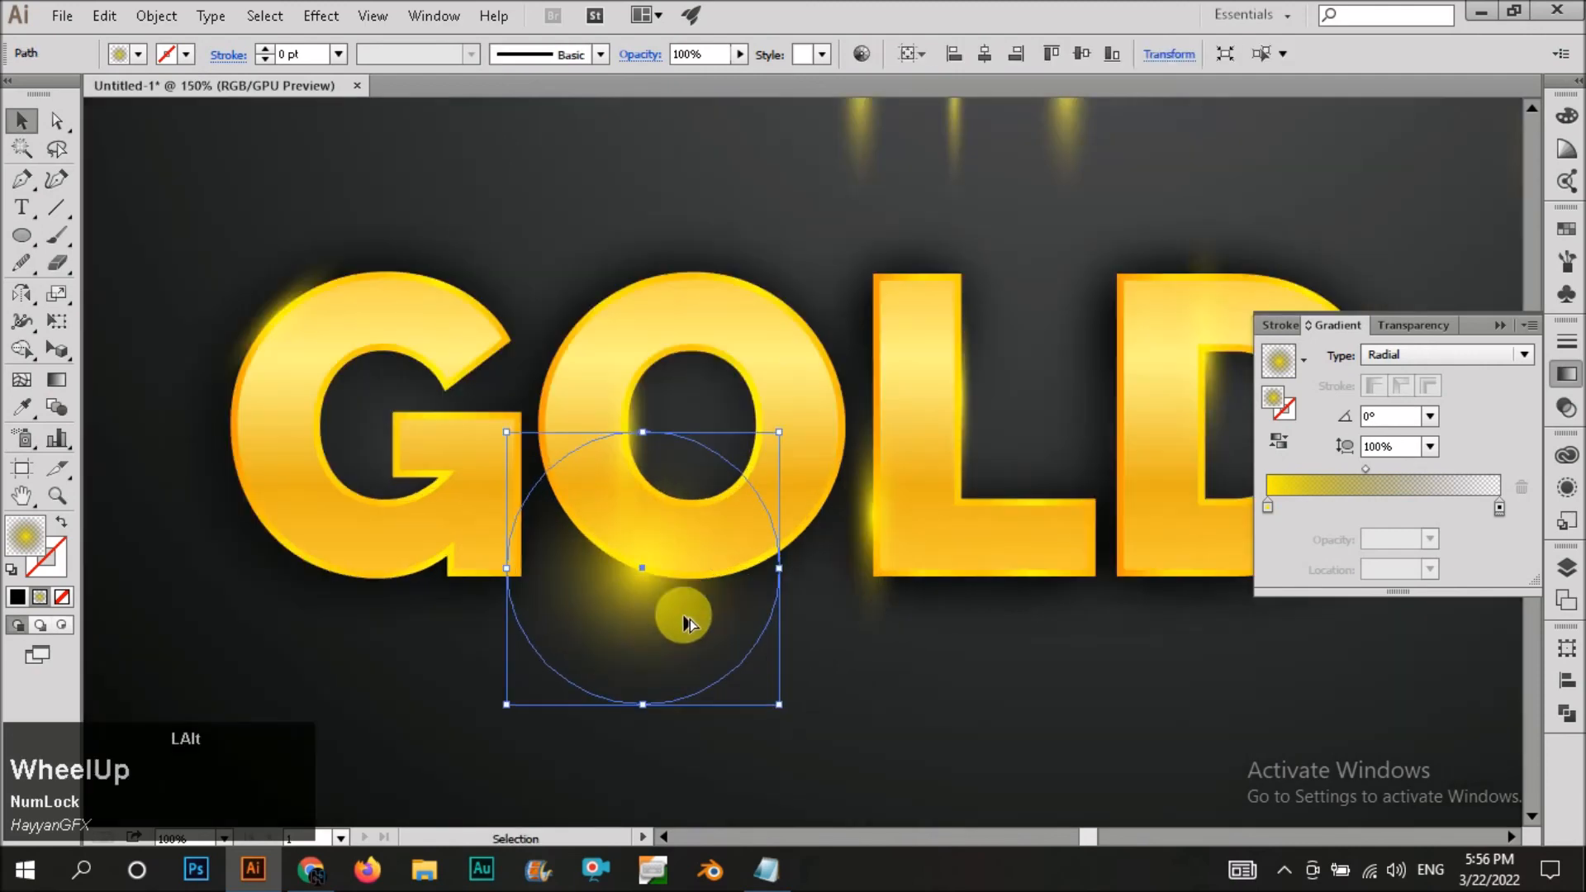
drag(780, 569, 753, 569)
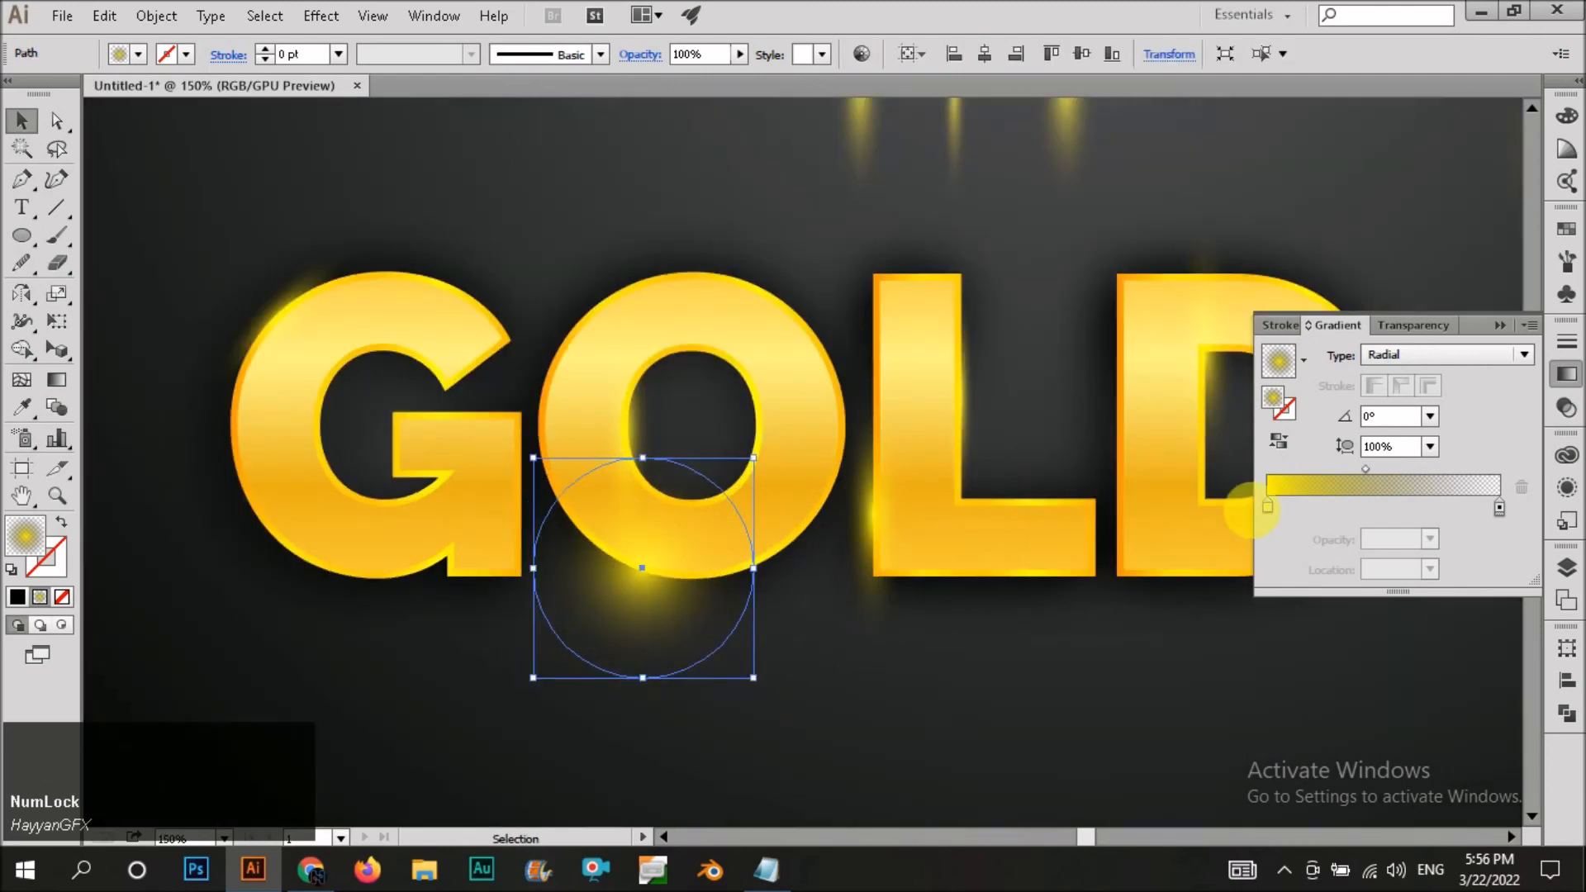
Move the gradient midpoint of the O's glow to the 26.85% location and deselect it.
drag(1366, 469, 1329, 468)
click(641, 621)
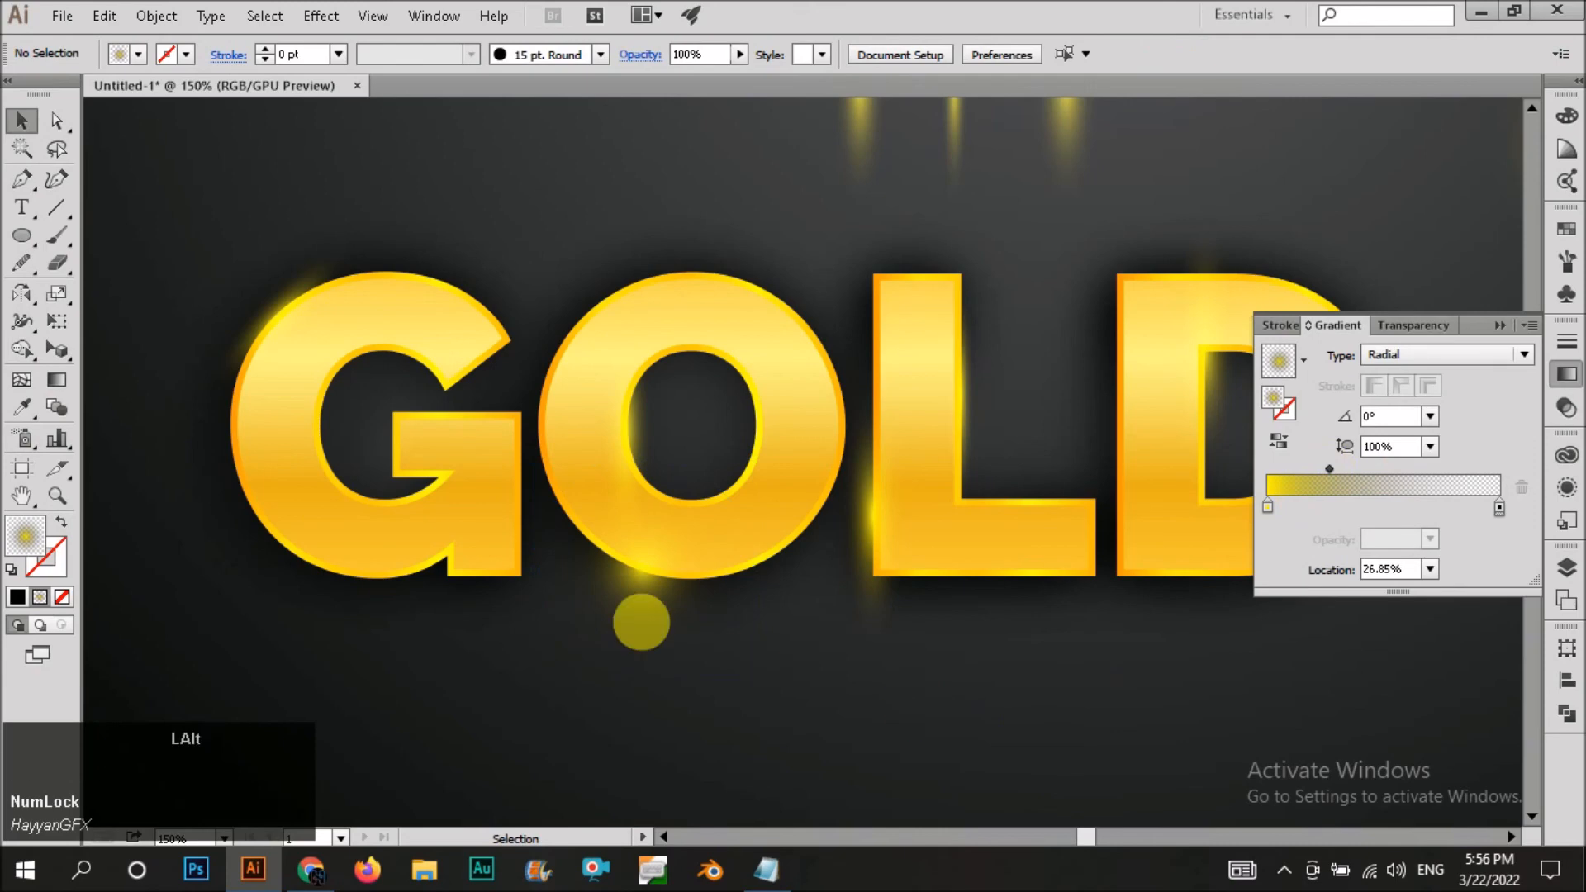
scroll(640, 621, down, 3)
Copy the small round glow from the O to the D's top-left corner and nudge it into place.
scroll(602, 621, up, 2)
drag(703, 584, 1019, 394)
click(641, 510)
scroll(733, 526, down, 3)
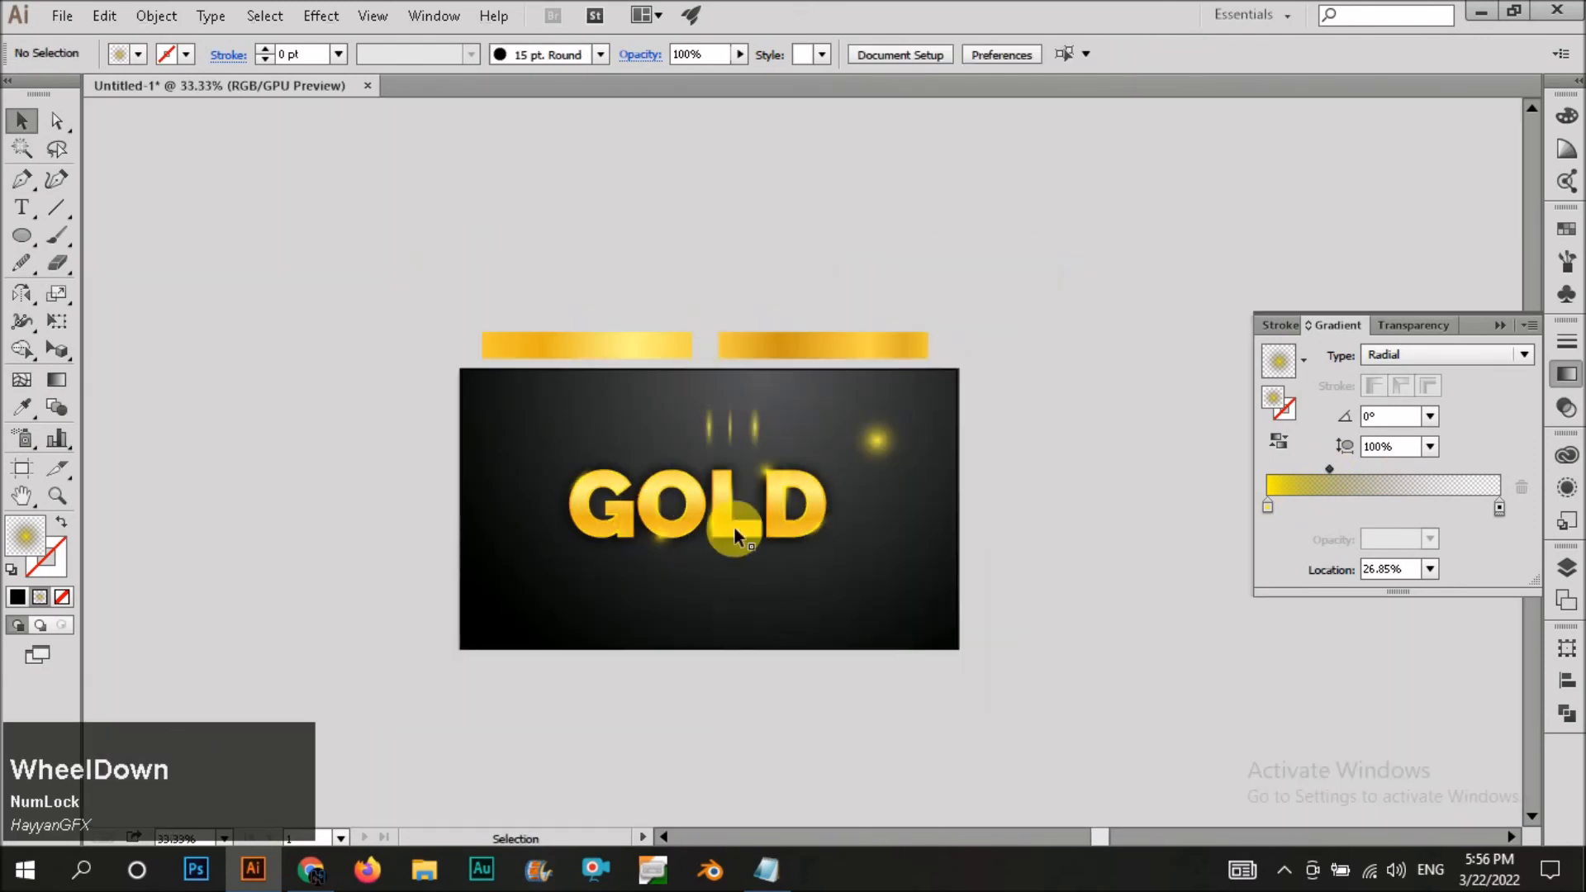
scroll(771, 467, up, 3)
drag(761, 474, 767, 481)
Delete the three spare vertical streaks and the original round glow from the background.
drag(792, 333, 462, 321)
key(Delete)
drag(1034, 361, 1100, 414)
key(Delete)
scroll(826, 465, down, 3)
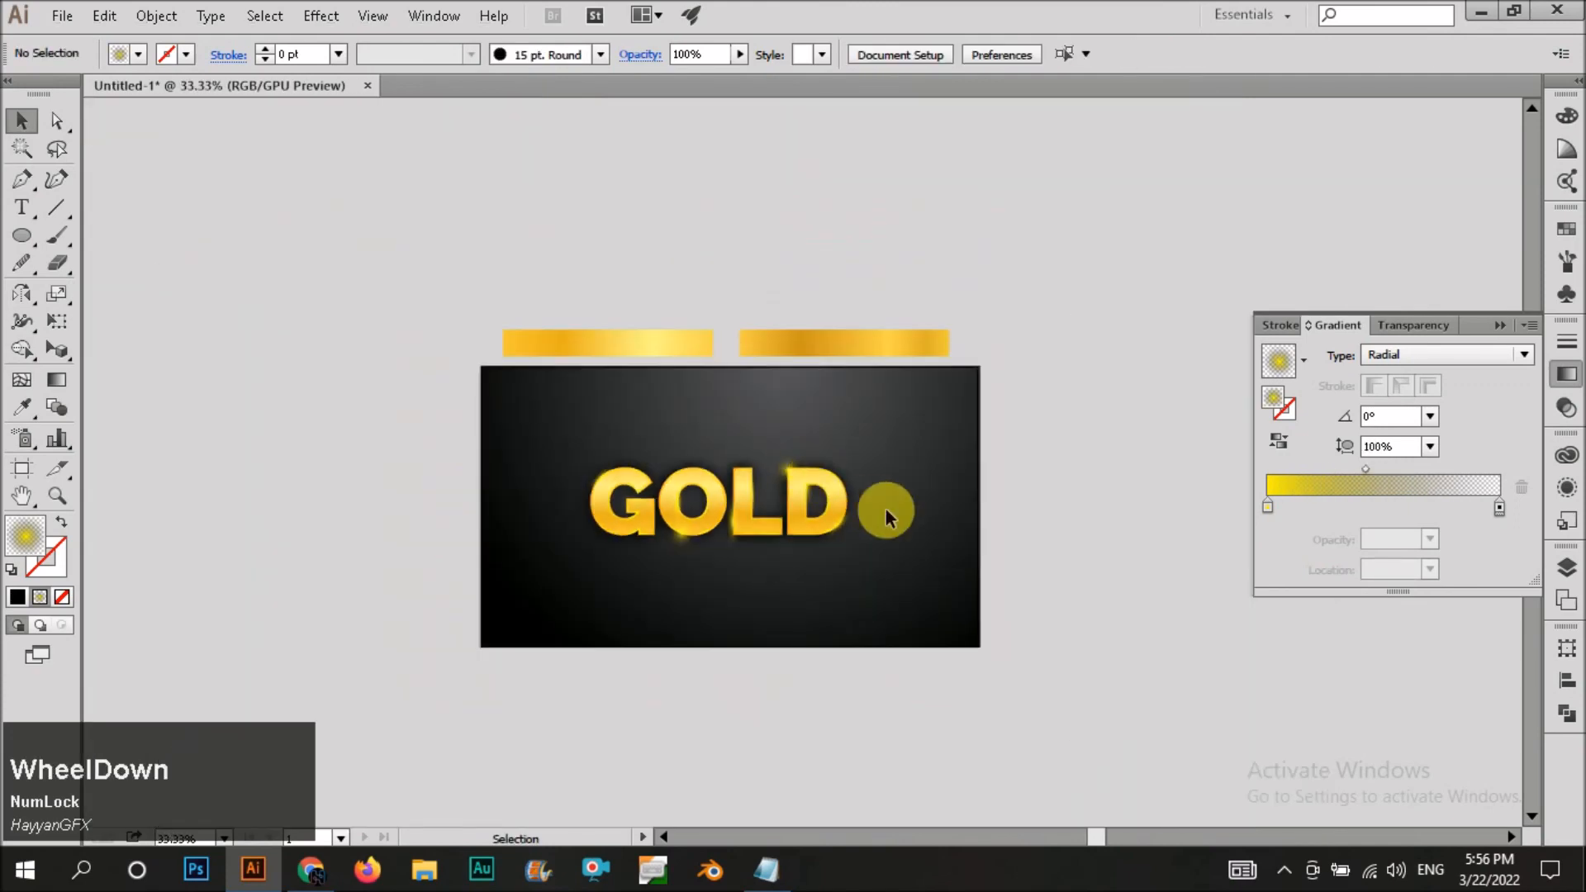
Place copies of the small round glow on the G's upper-right tip and the L's bottom-right corner.
scroll(885, 509, up, 3)
drag(1037, 428, 624, 464)
click(674, 347)
scroll(585, 607, down, 2)
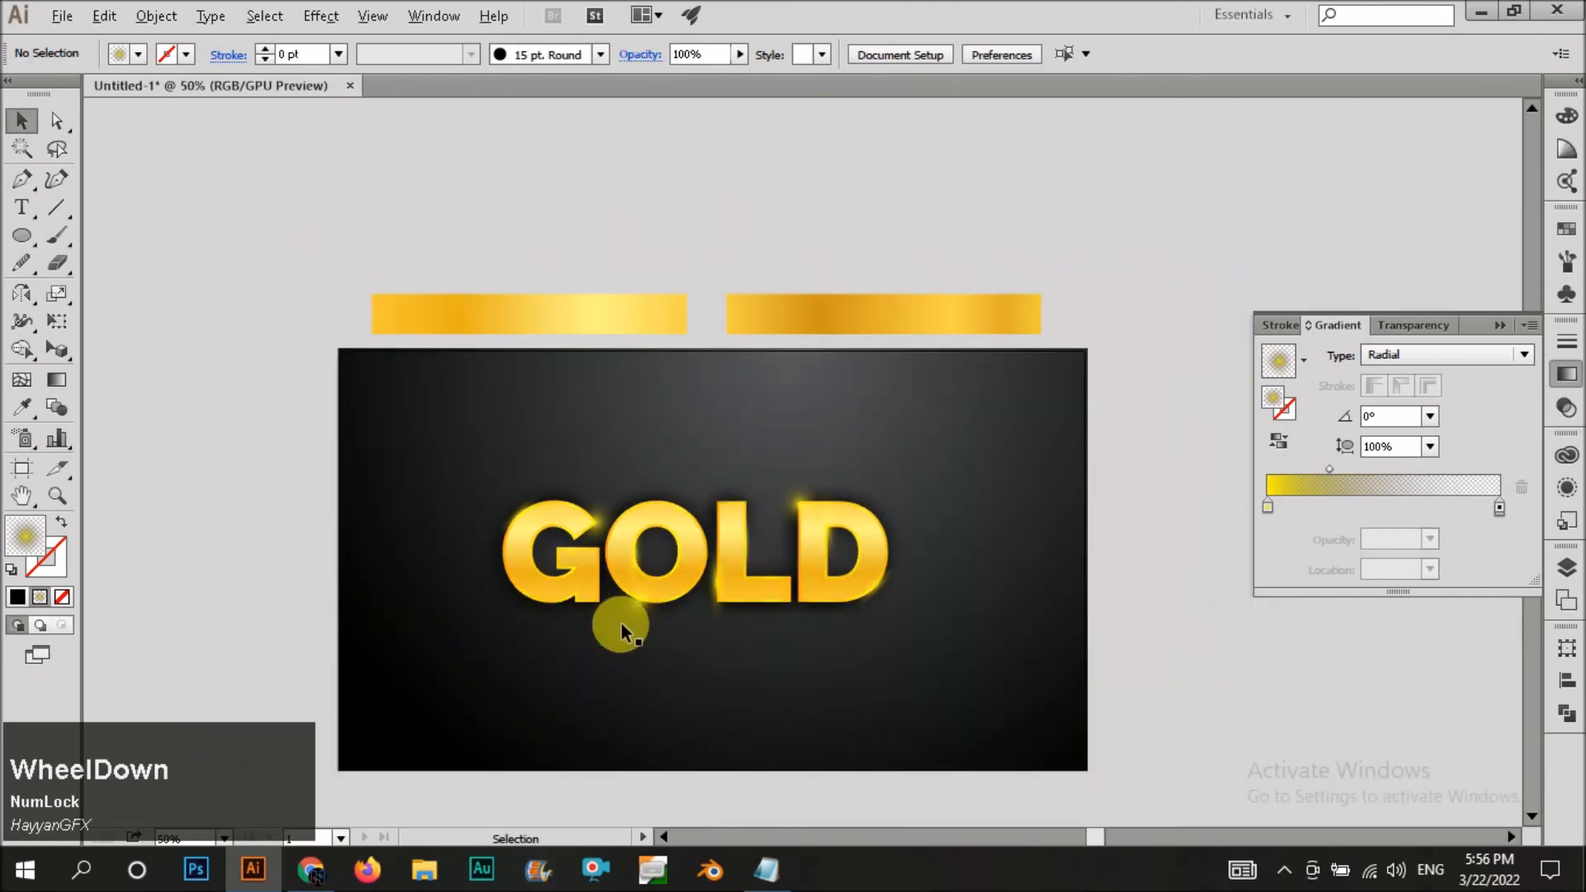
scroll(591, 526, up, 2)
click(596, 524)
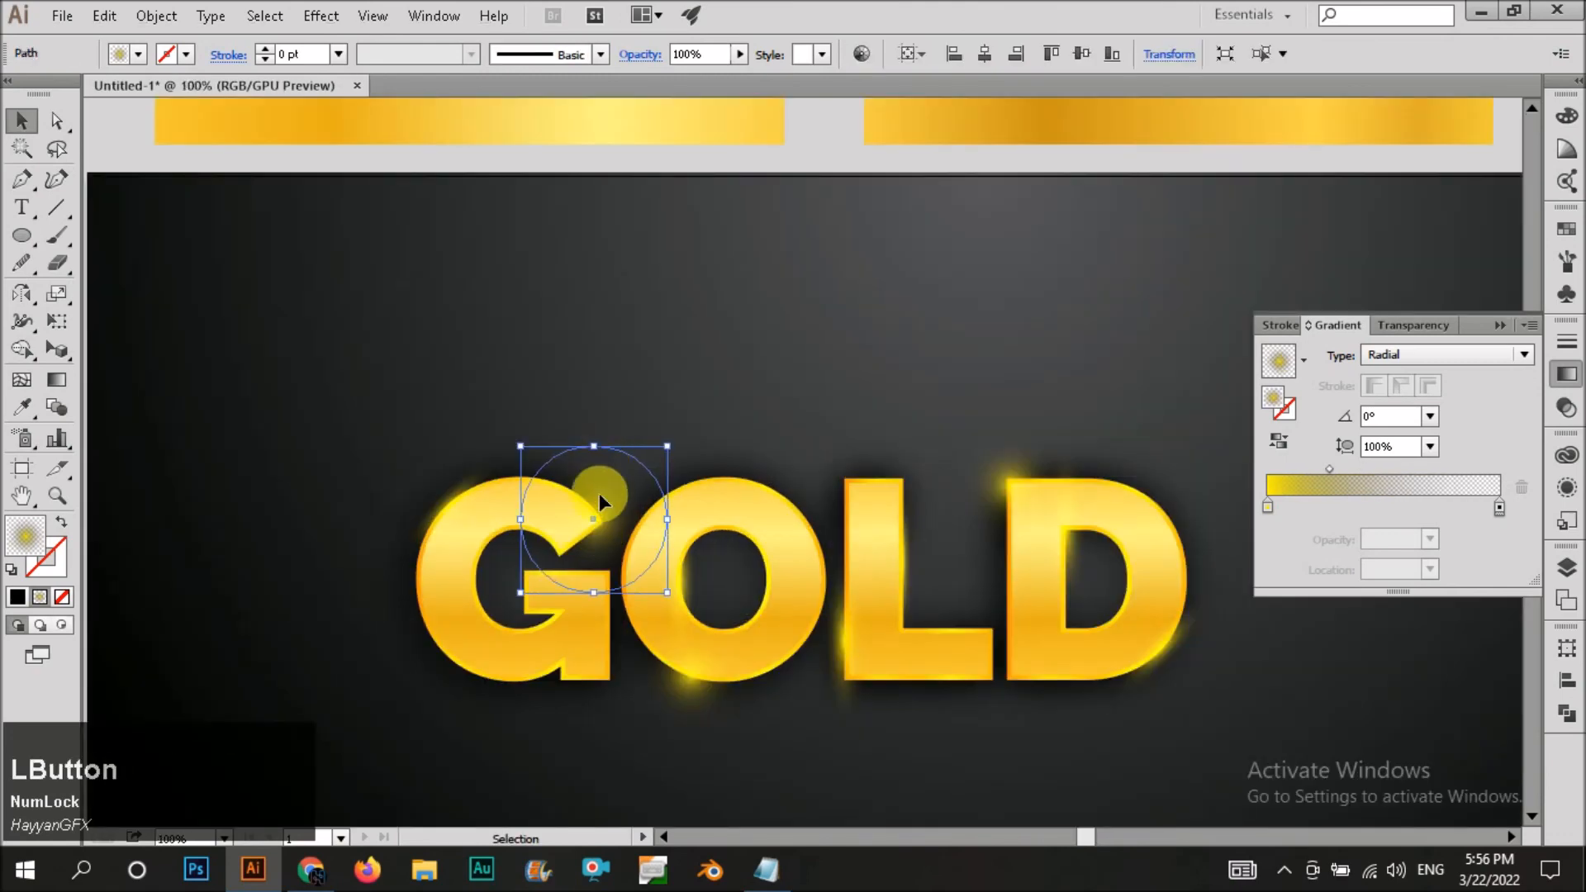
click(616, 423)
drag(1094, 634, 1002, 665)
scroll(851, 648, down, 2)
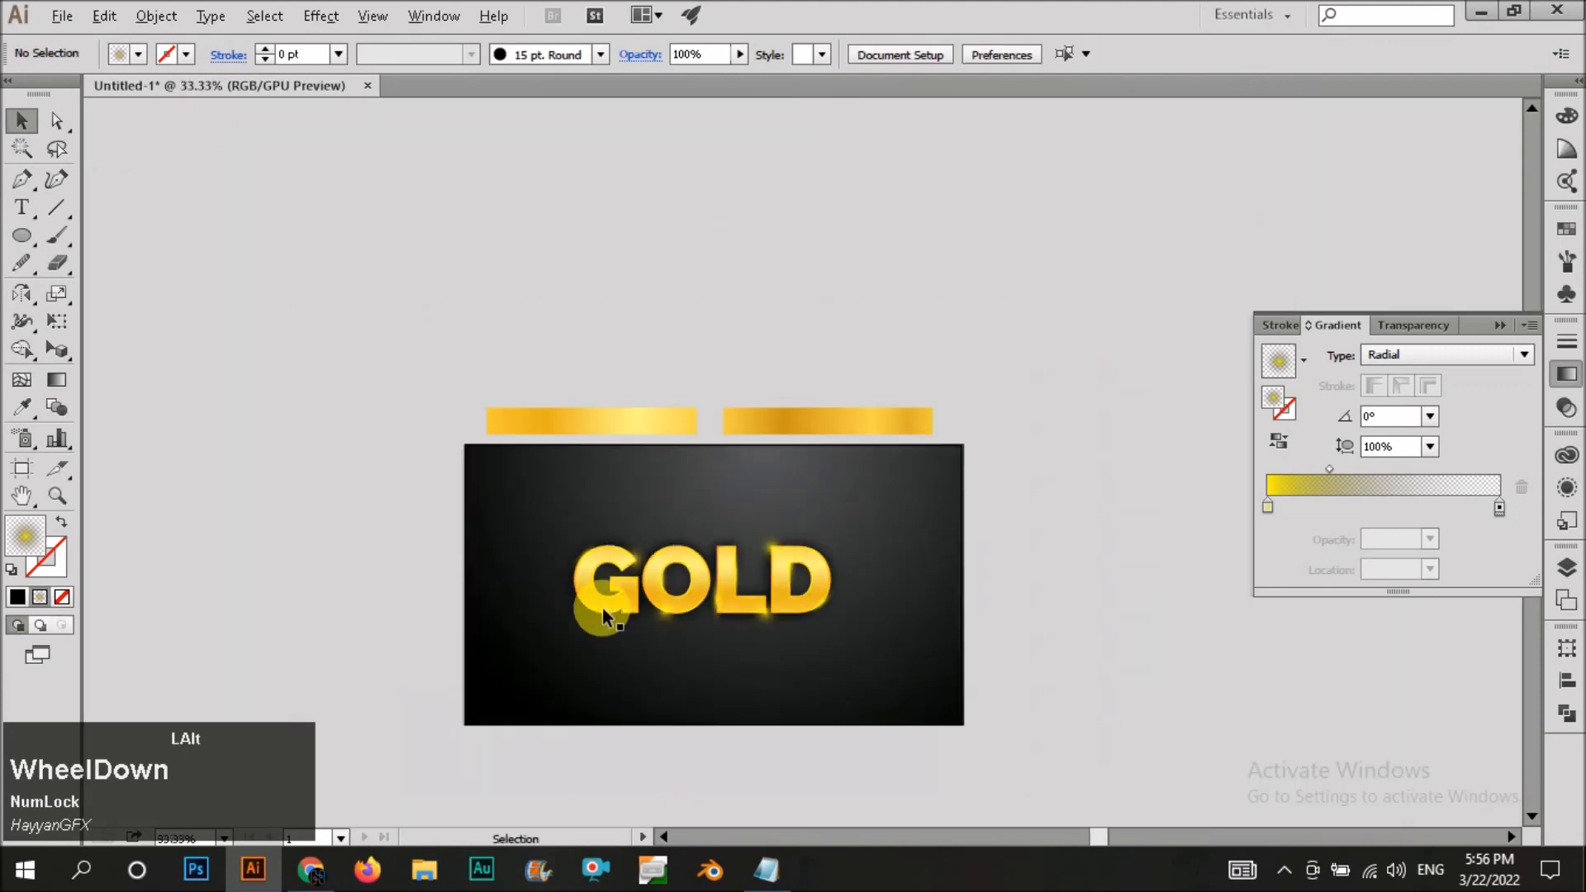
Nudge the round glow on the O's bottom edge slightly to the right.
scroll(619, 627, up, 3)
click(600, 543)
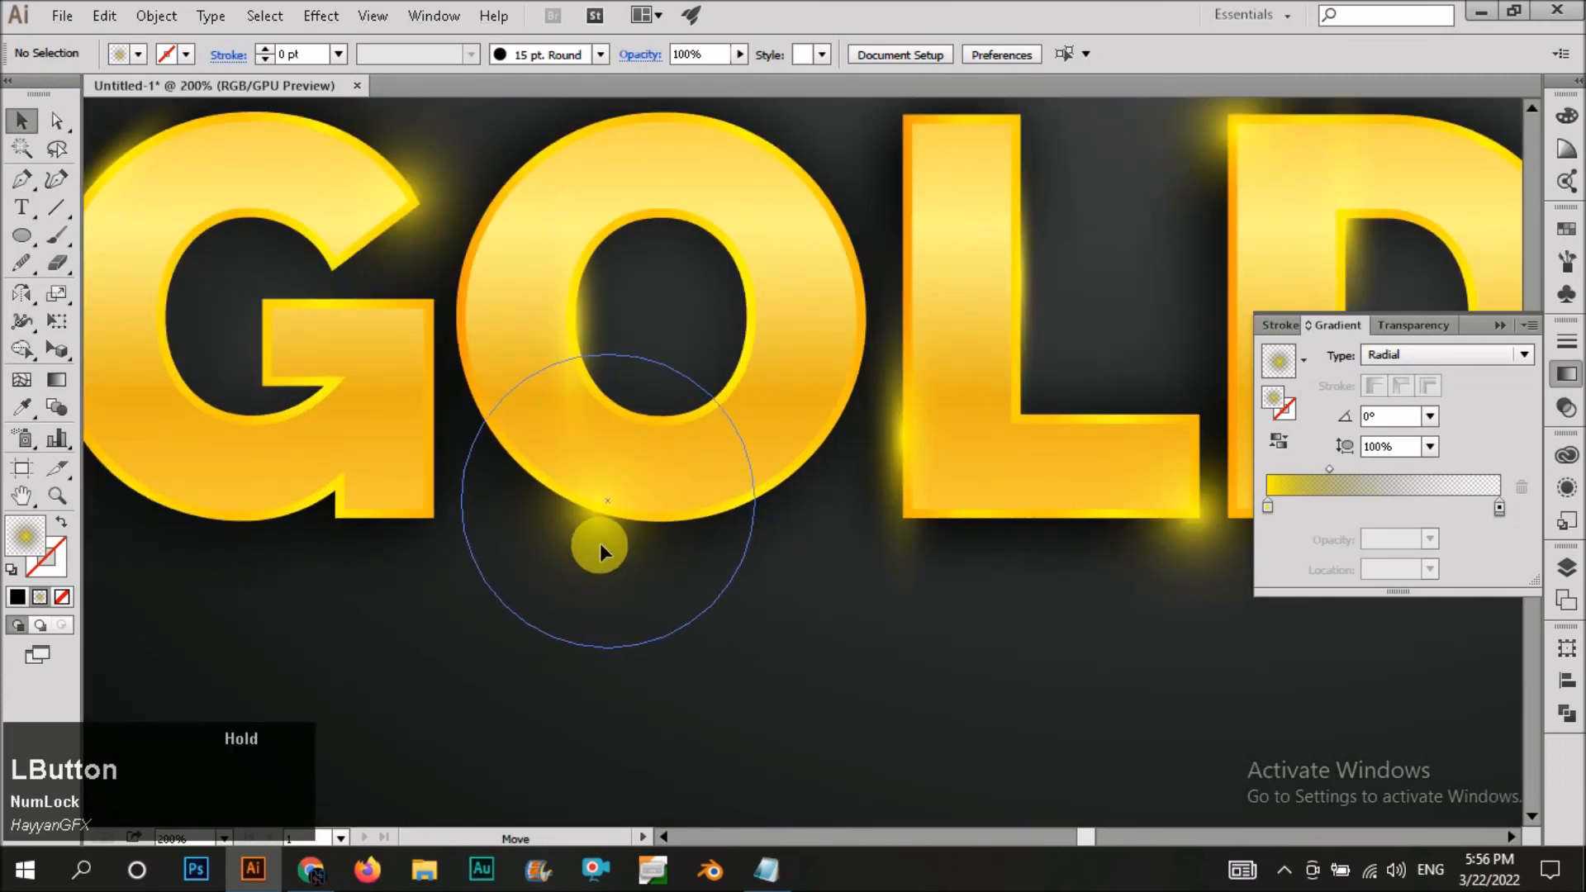
scroll(683, 672, down, 2)
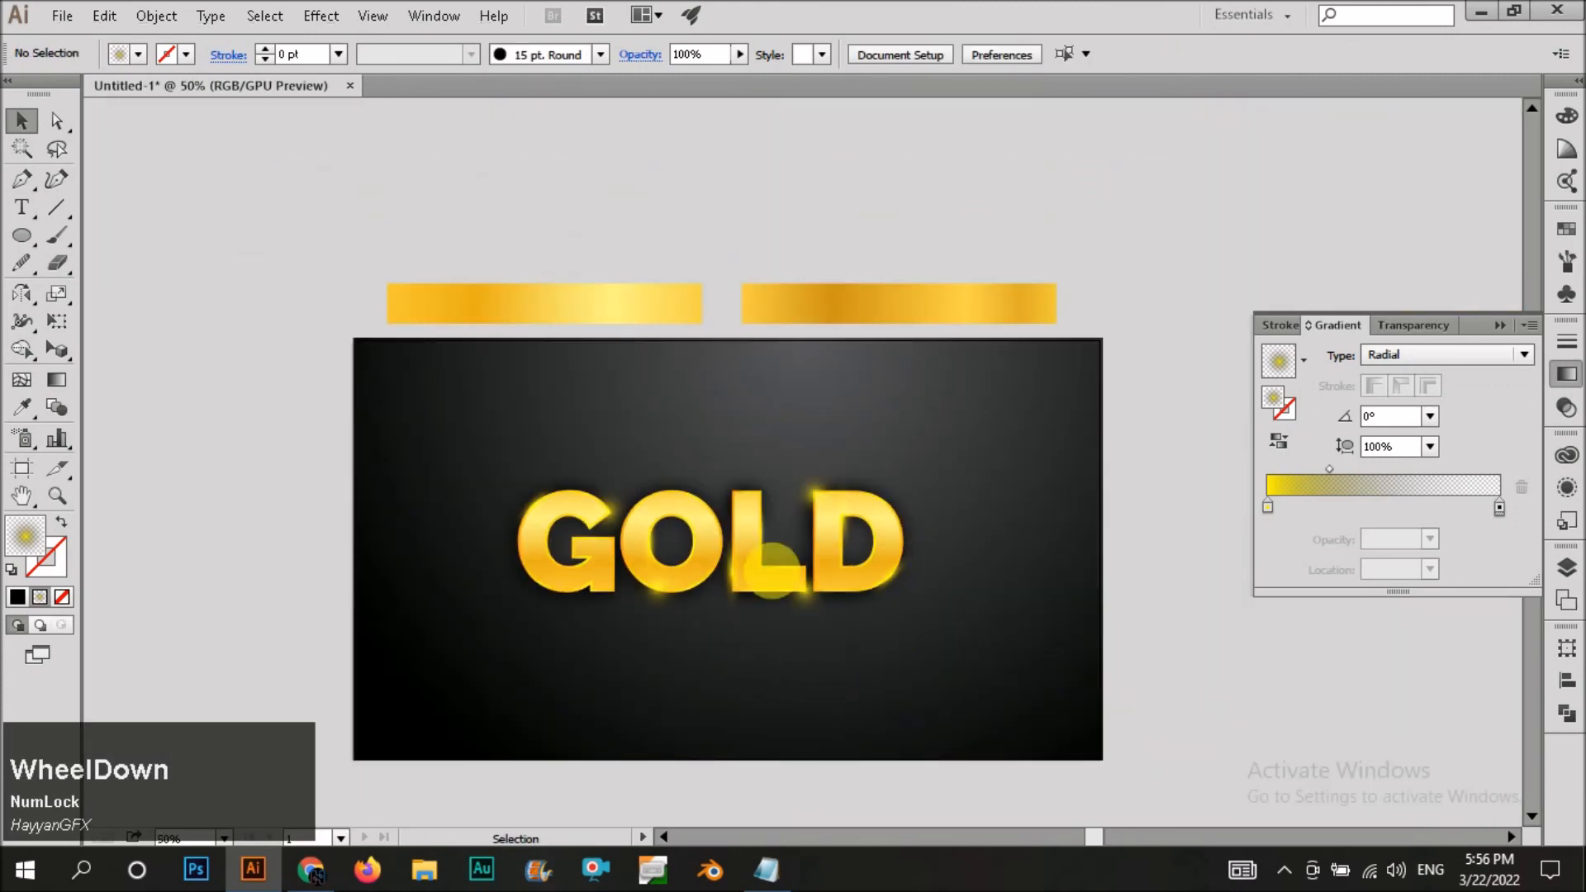
scroll(772, 570, down, 1)
Fine-tune the glows at the D's top-left corner and the L's bottom-right corner.
scroll(834, 548, up, 6)
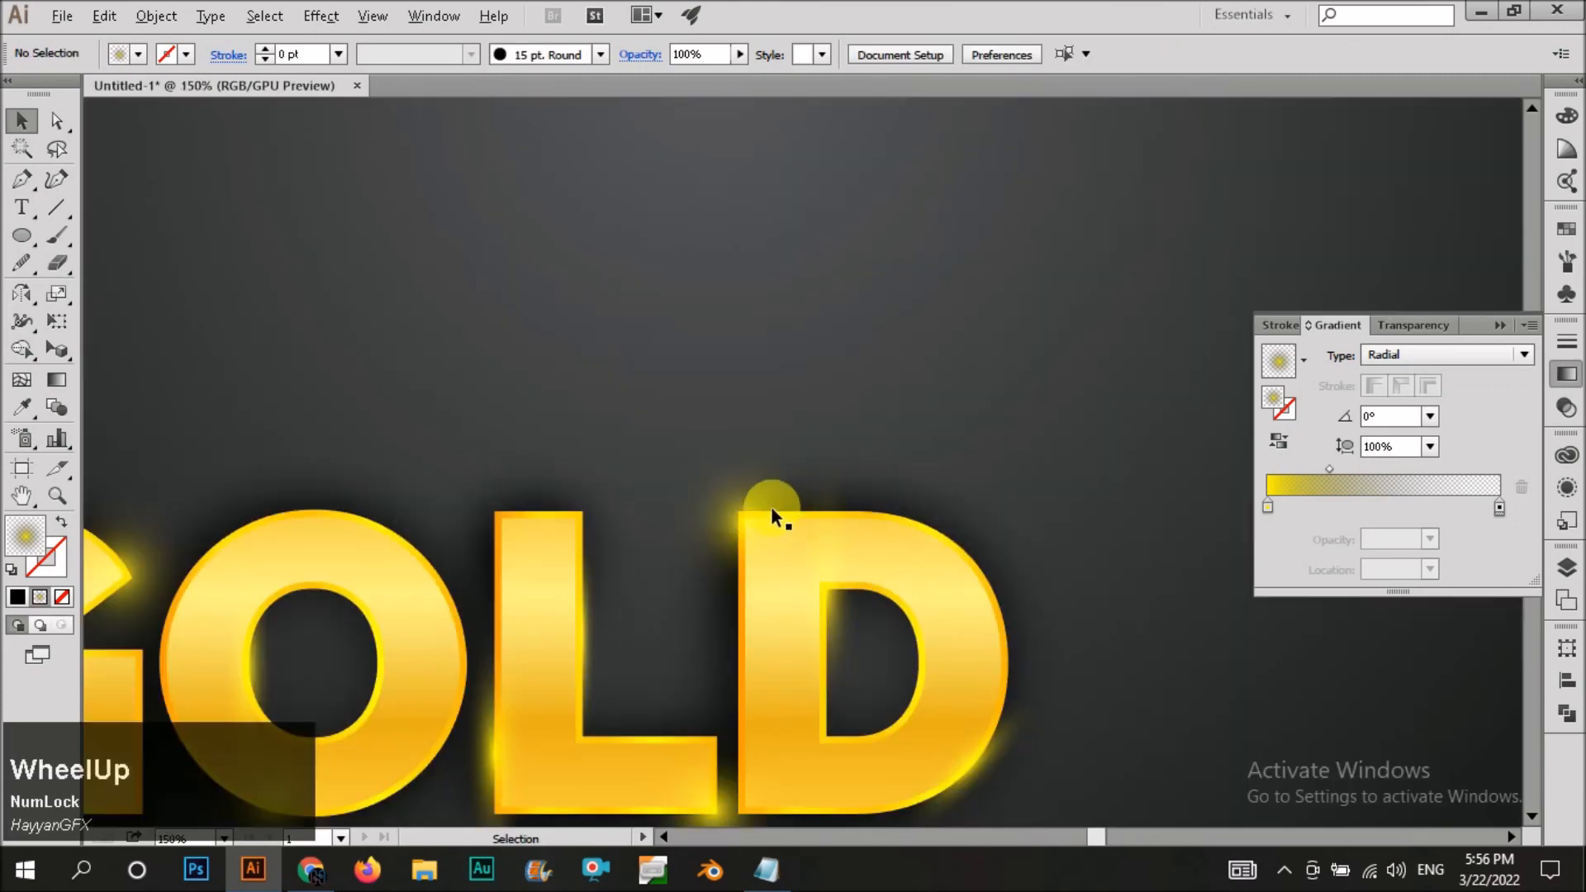
click(750, 507)
scroll(750, 507, down, 3)
click(940, 456)
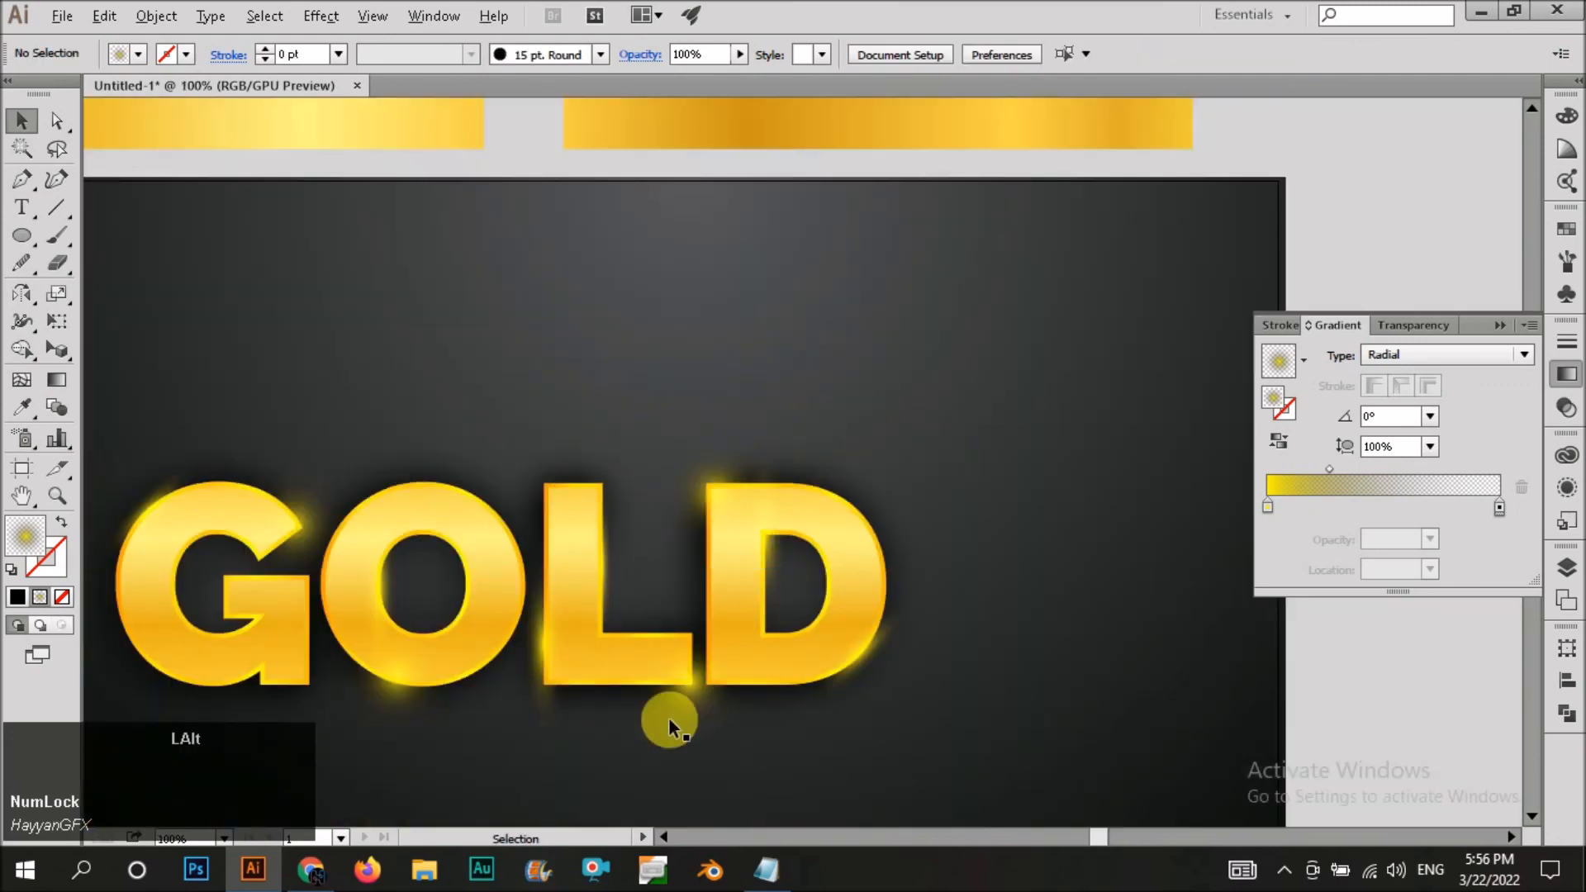
scroll(667, 717, up, 2)
click(710, 672)
scroll(702, 661, down, 2)
click(877, 682)
scroll(901, 545, down, 2)
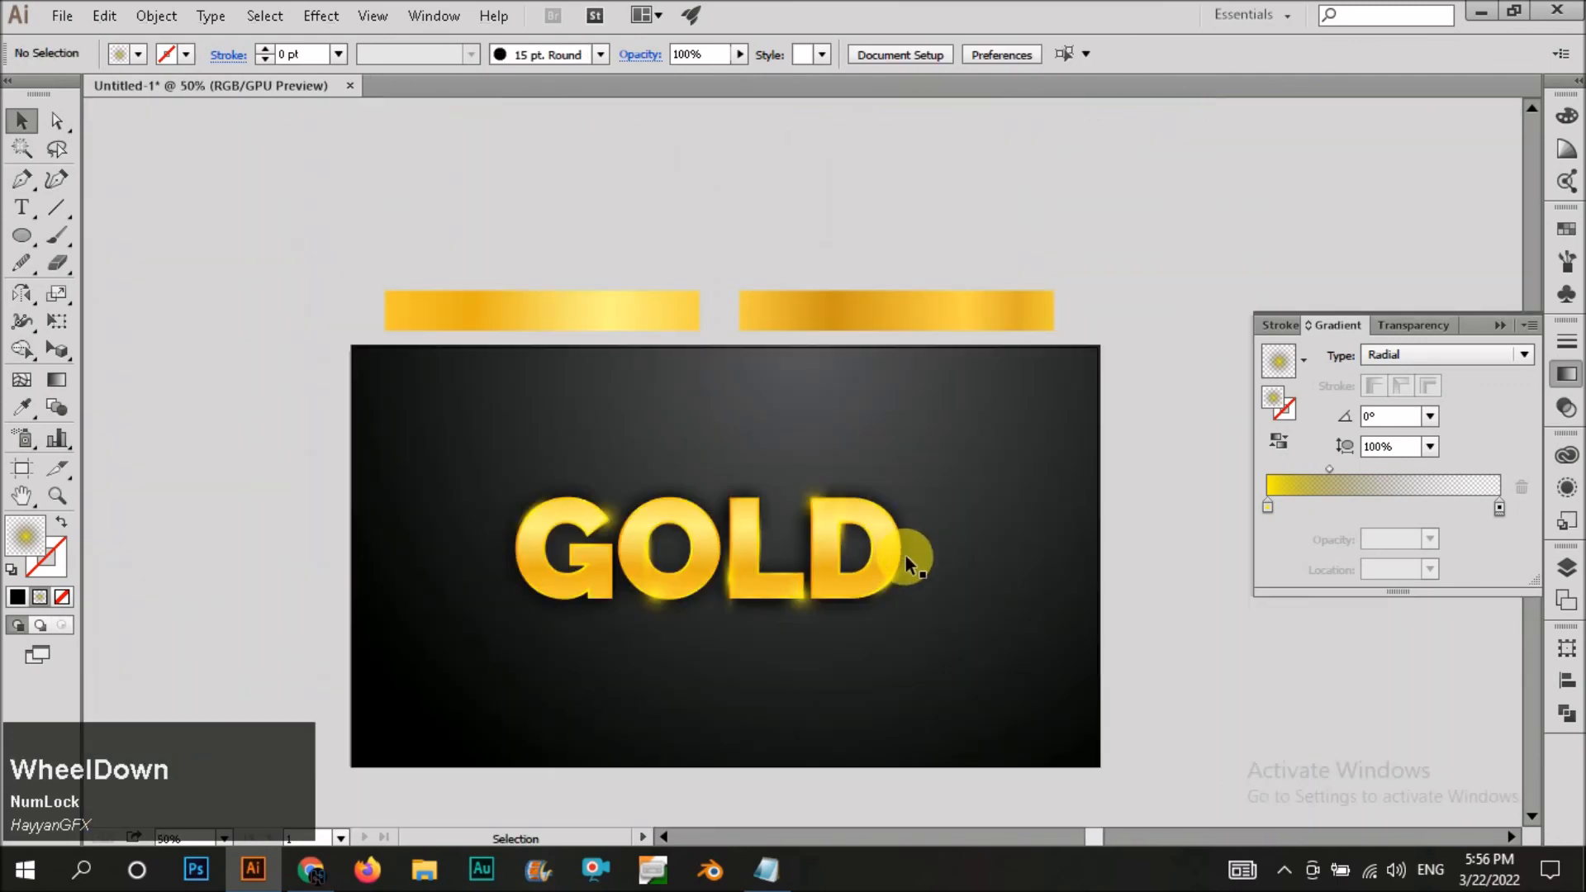
Group the GOLD lettering with all of its light streaks and glows.
scroll(567, 552, down, 1)
drag(467, 453, 875, 635)
key(ctrl+g)
click(1079, 637)
click(784, 571)
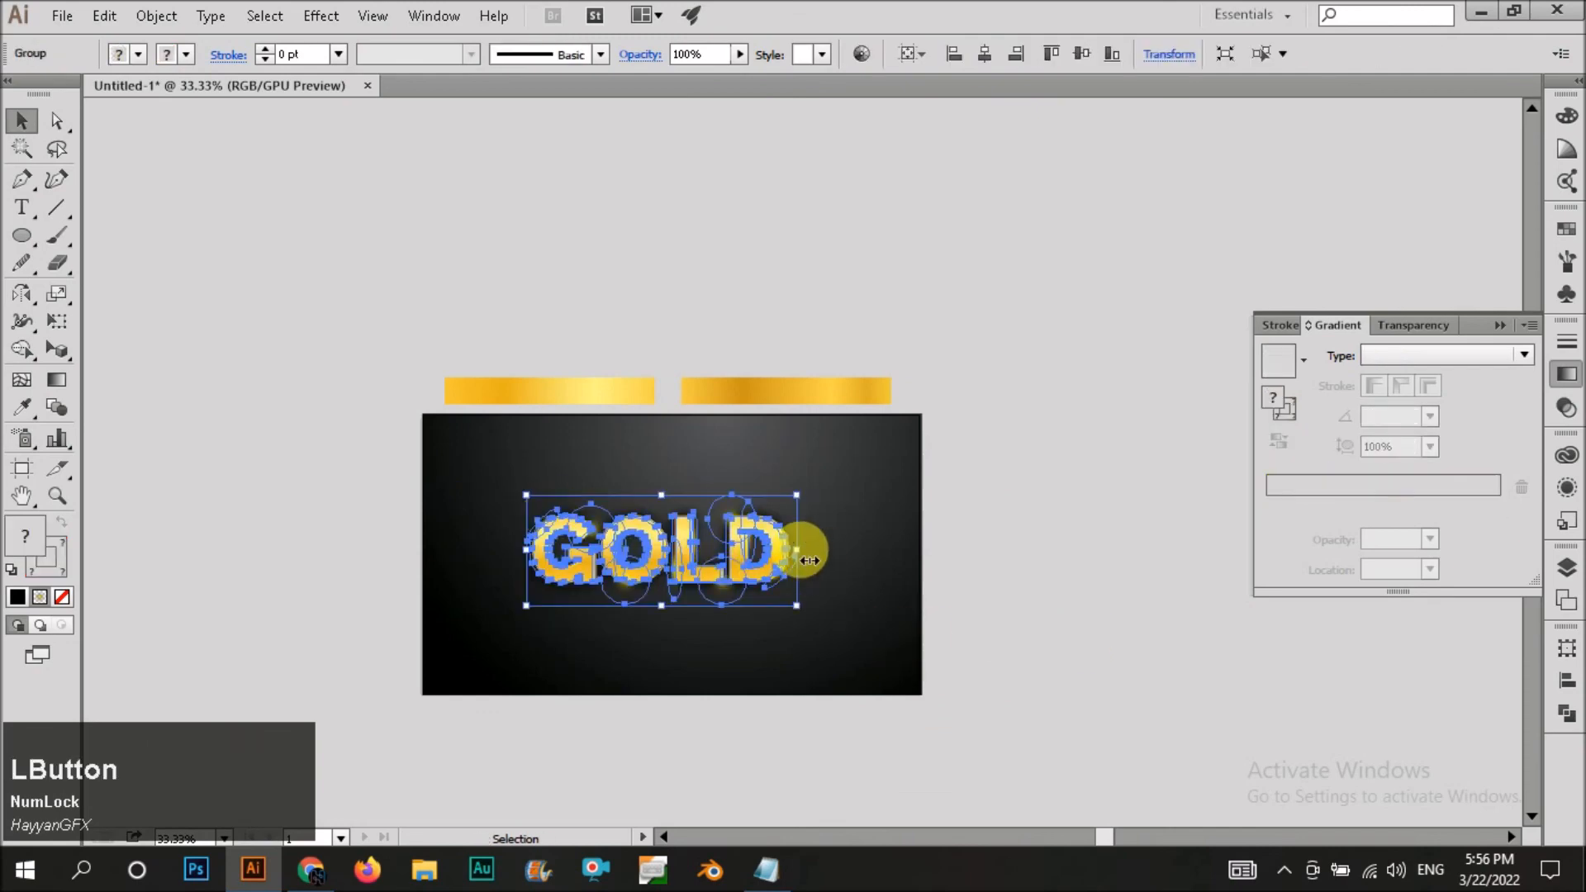
key(ctrl+alt+b)
Collapse the gradient settings and deselect the artwork to view the finished gold text.
click(1499, 326)
click(1320, 343)
scroll(495, 648, up, 1)
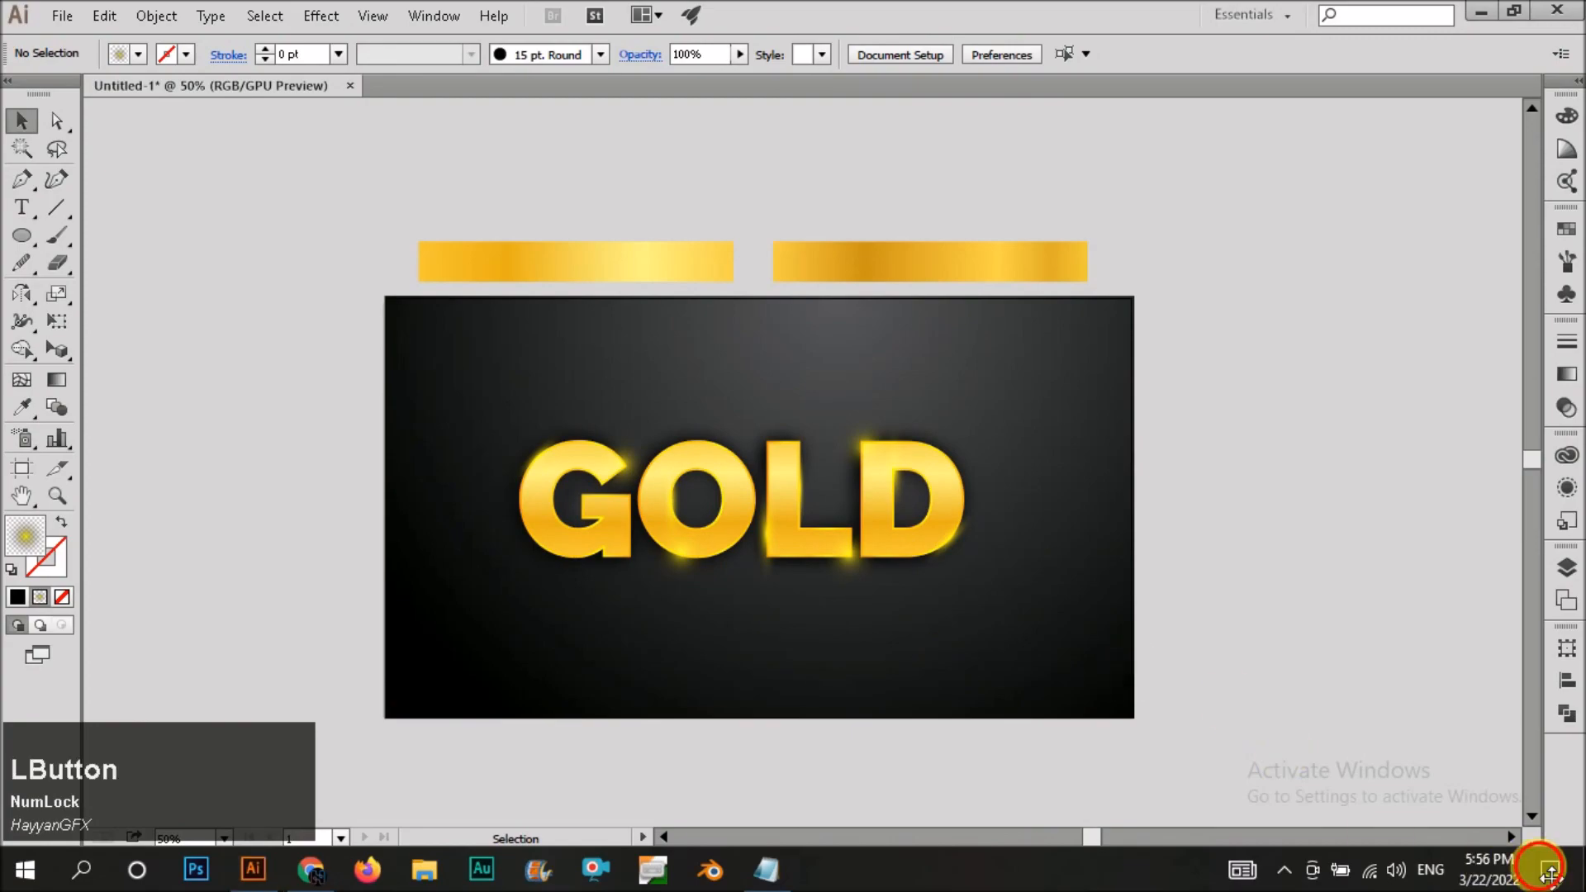
click(495, 782)
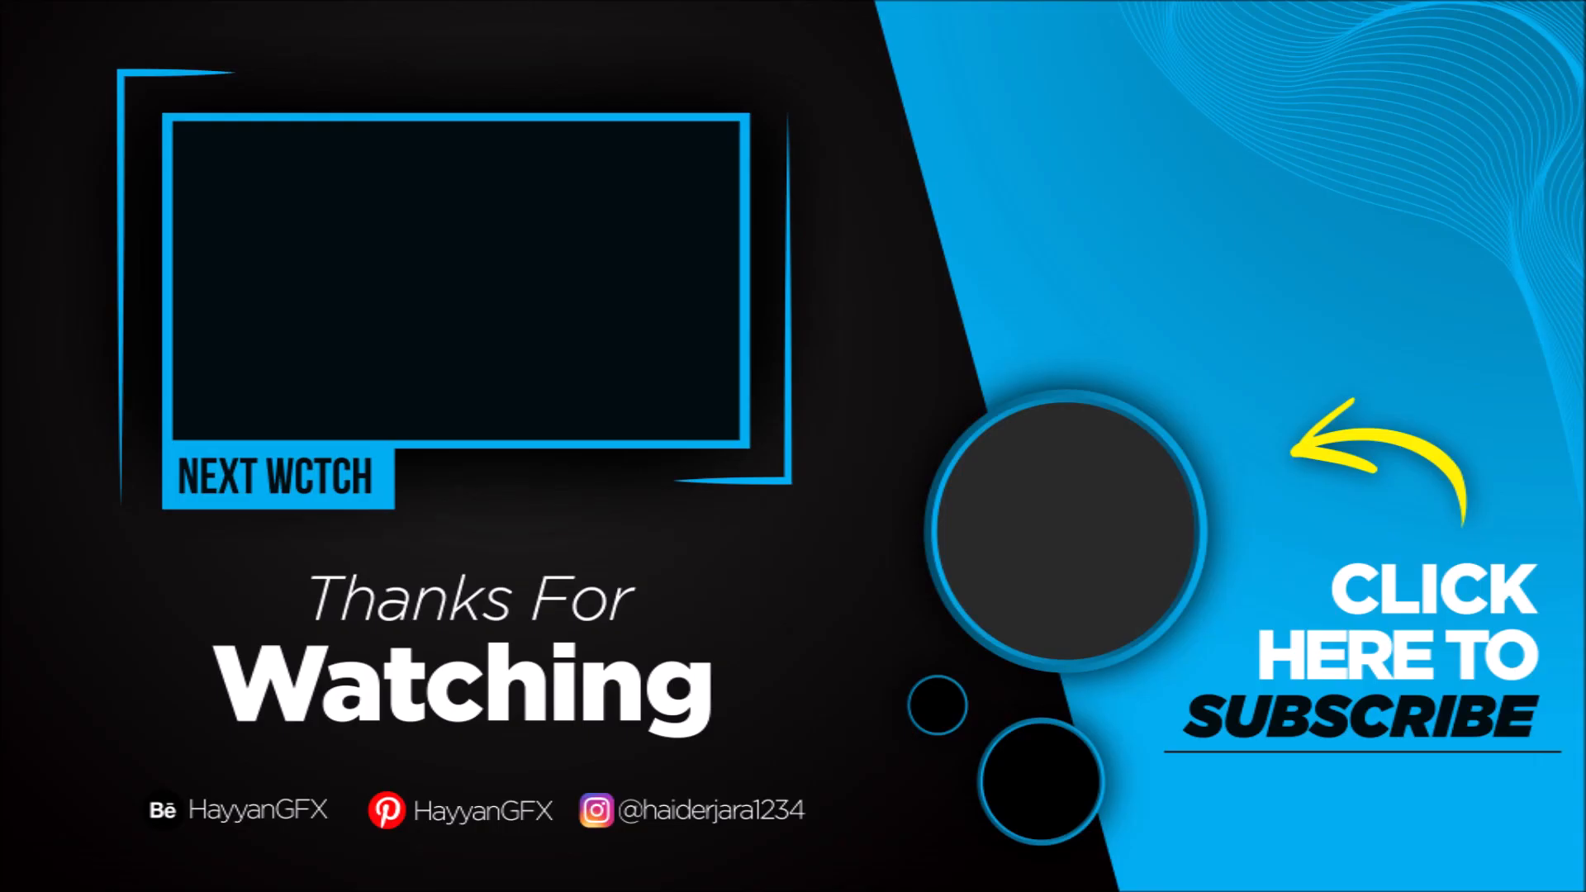